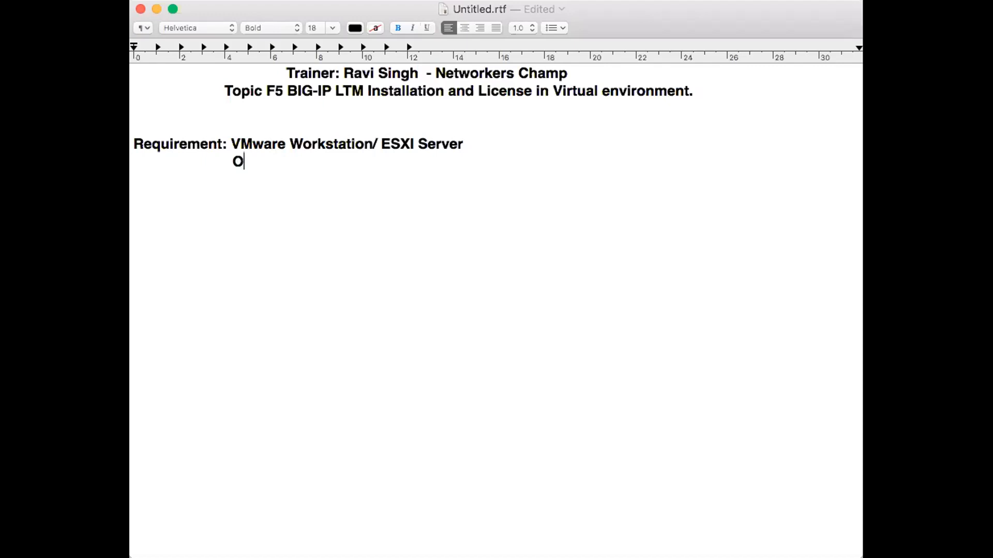
Step: Complete the second requirement line so it reads "OVA Image of F5 BIG-IP"
text(mag)
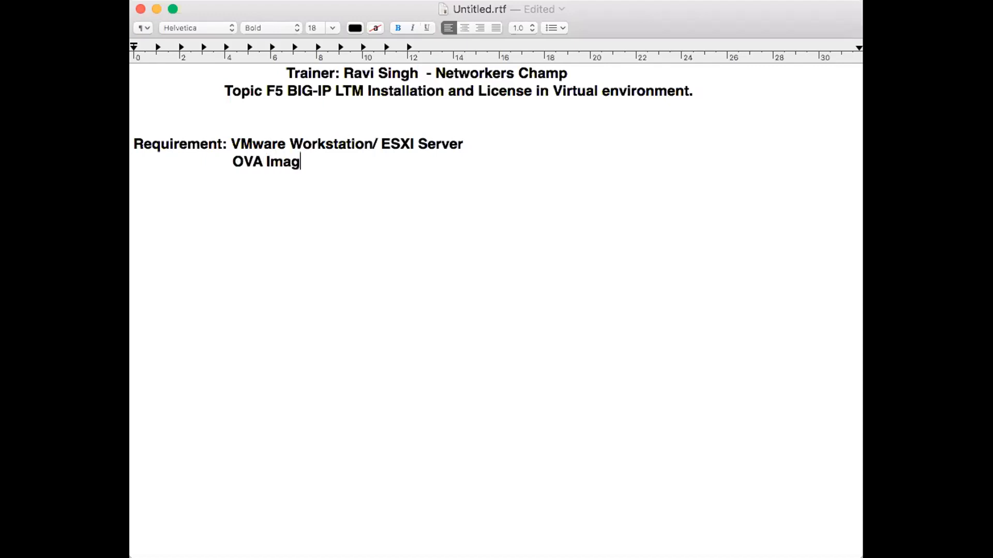
text(e of F5 BIG-IP)
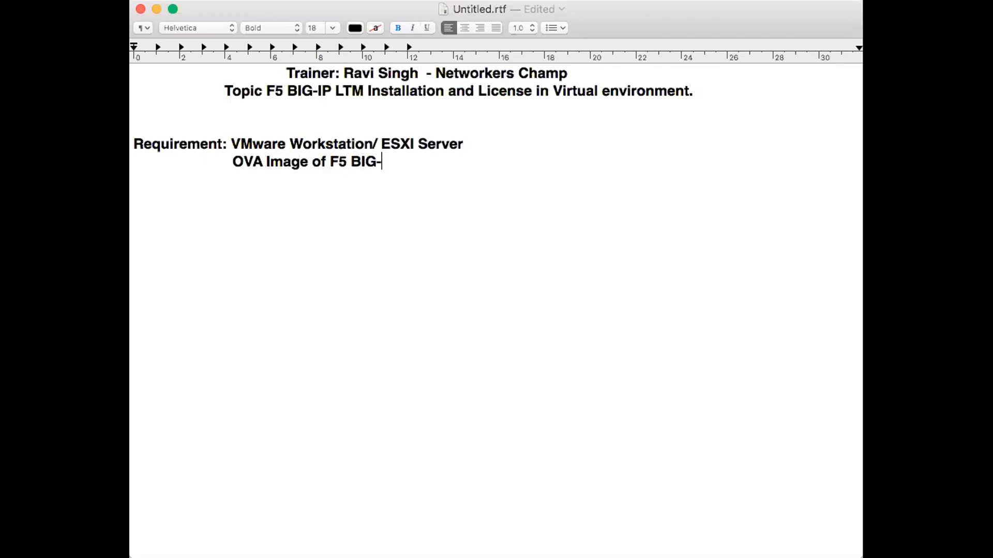
Step: Start a new aligned requirement line and enter "Create an account in F5"
key(Return)
text(--)
key(BackSpace)
key(BackSpace)
key(Tab)
key(Tab)
key(Tab)
key(BackSpace)
click(403, 160)
click(272, 174)
text(Create an account in F5)
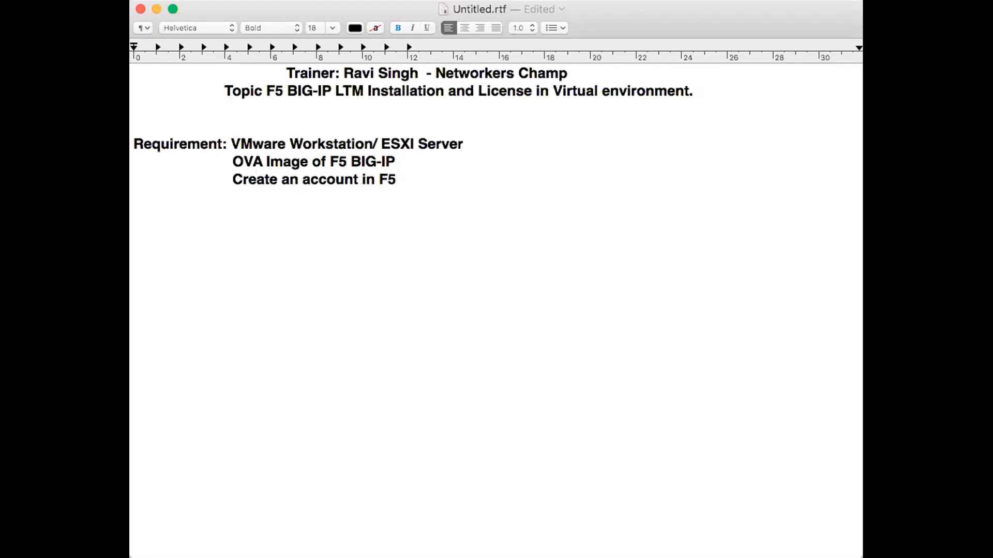
Step: Add another indented requirement line reading "Key"
key(Return)
key(Tab)
key(Tab)
key(Tab)
key(Tab)
key(Tab)
key(BackSpace)
key(BackSpace)
text(Key)
Step: Highlight the requirement lines one by one to review each item
triple_click(276, 175)
double_click(325, 178)
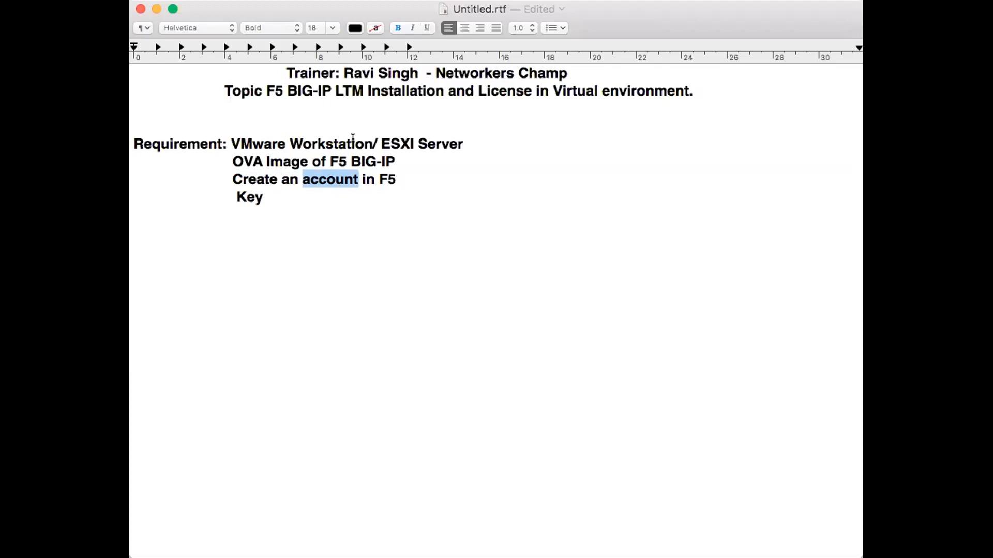
drag(227, 138, 467, 134)
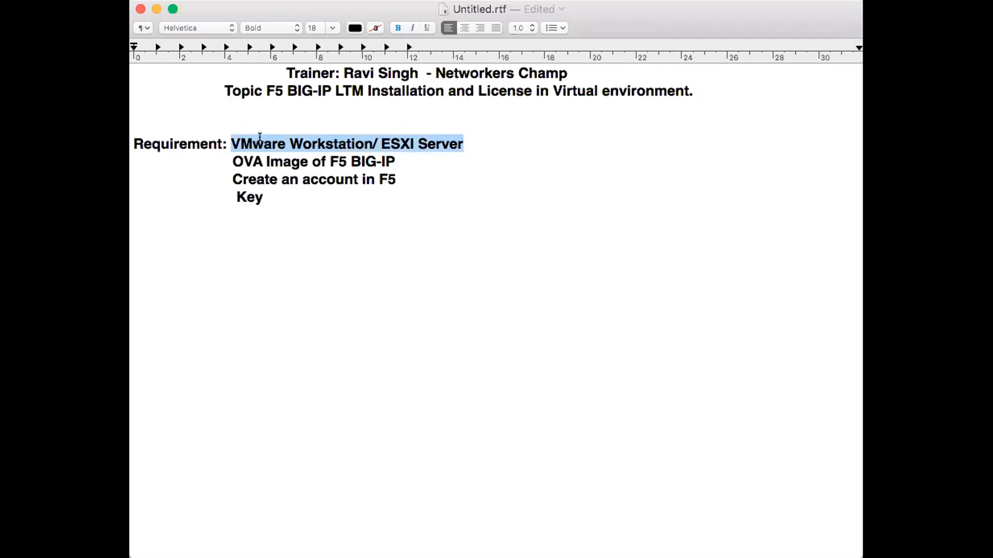
triple_click(382, 145)
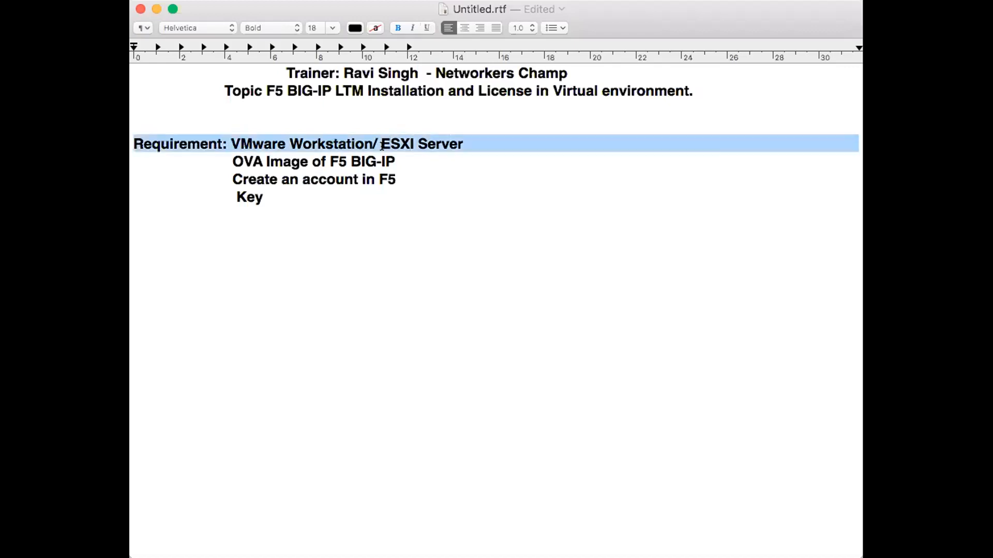
double_click(430, 156)
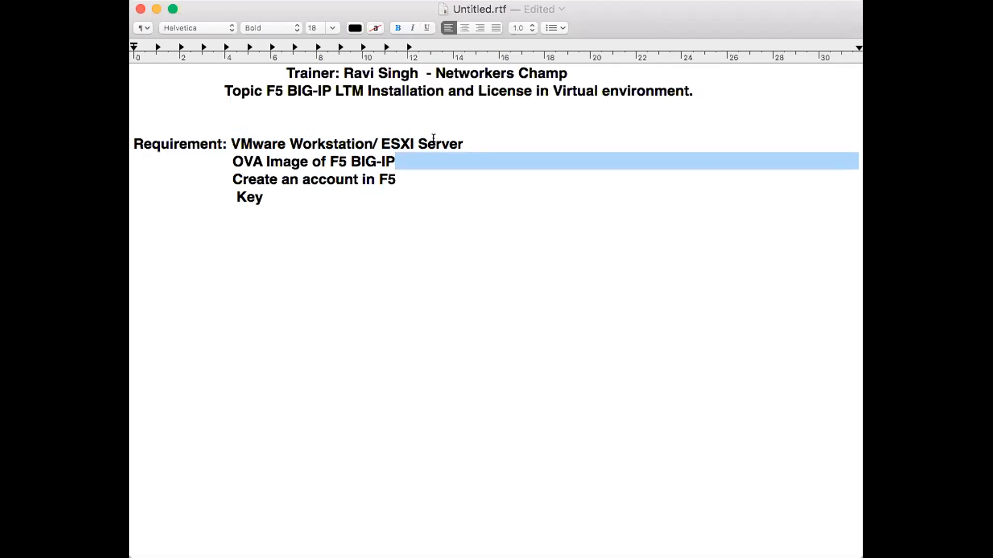
double_click(433, 140)
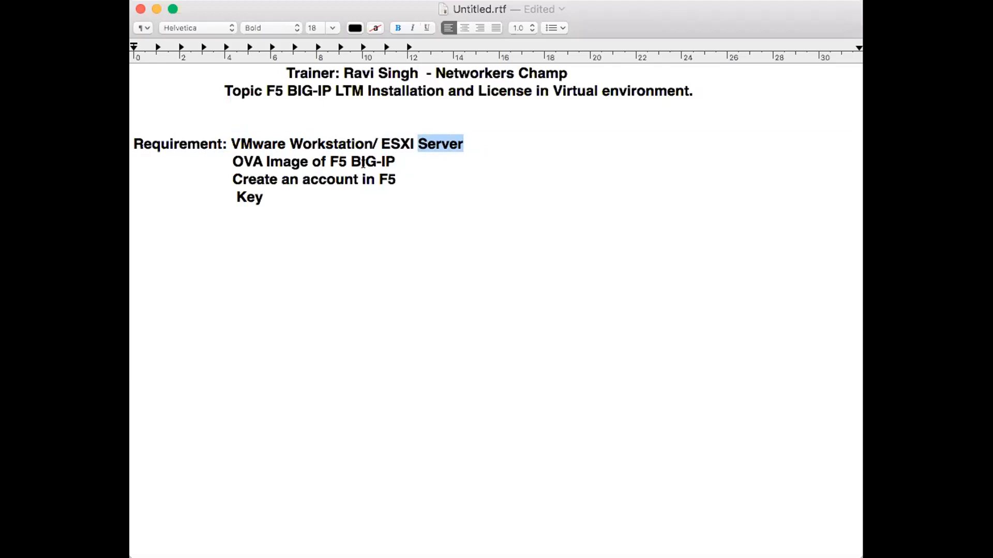
click(266, 201)
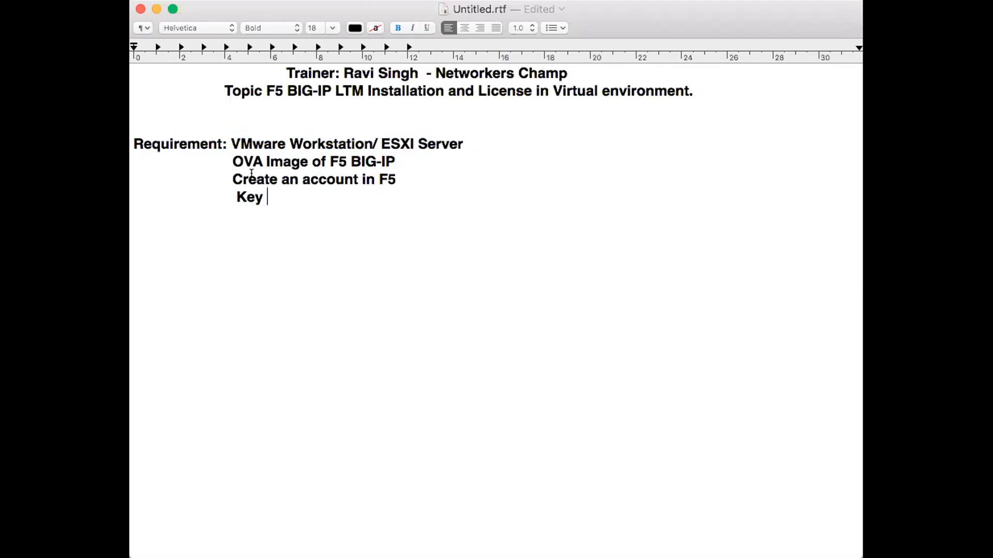
triple_click(288, 155)
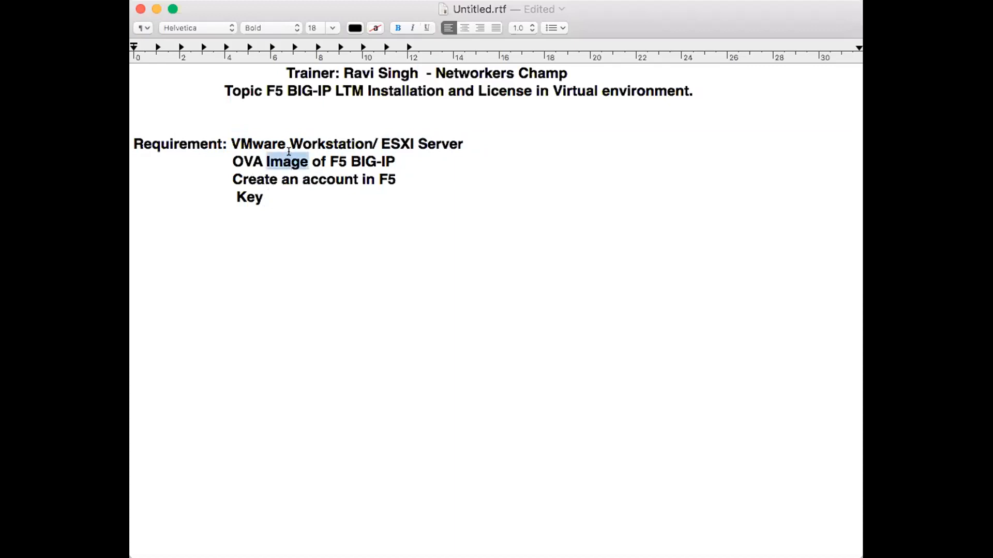
triple_click(363, 164)
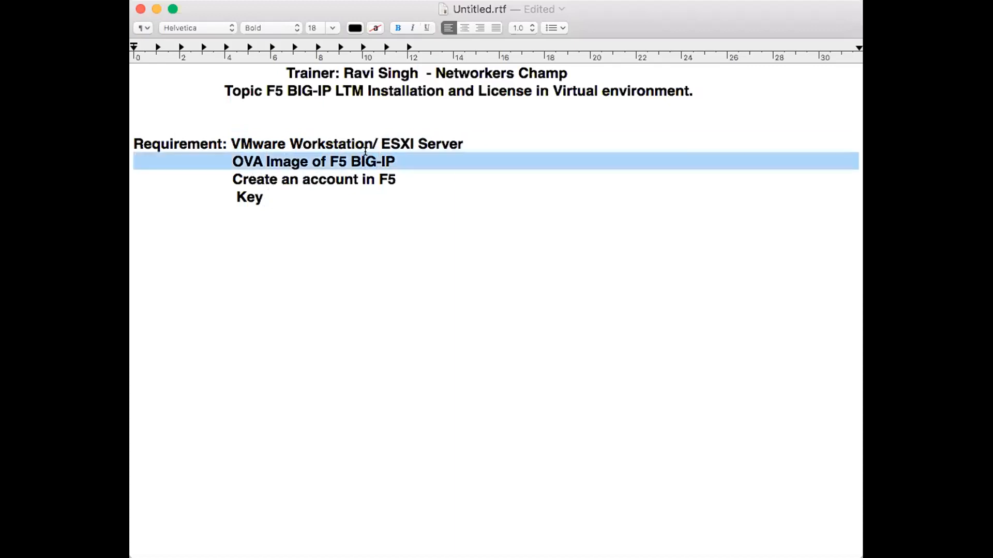
triple_click(250, 177)
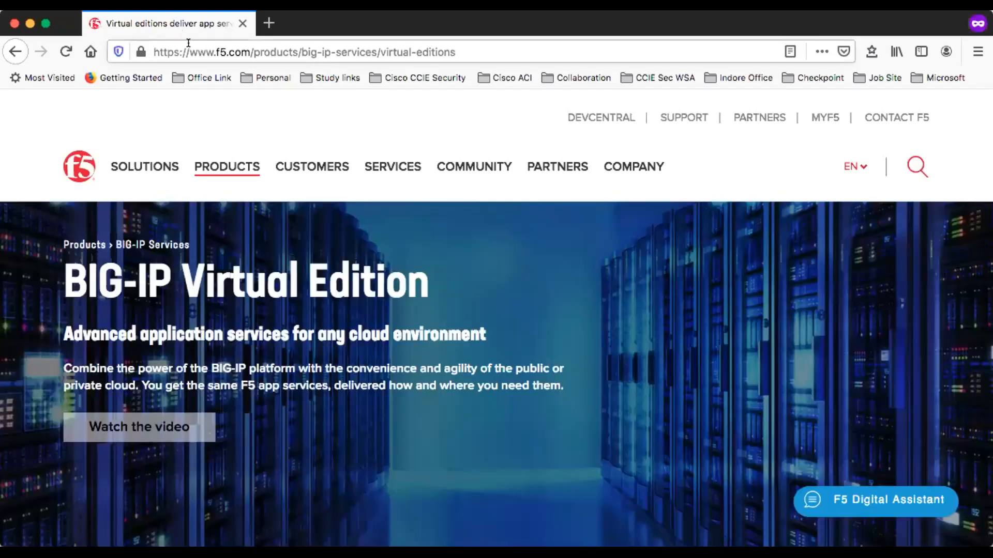
Step: In the browser, open the BIG-IP Virtual Edition page from the F5 Products menu
click(218, 52)
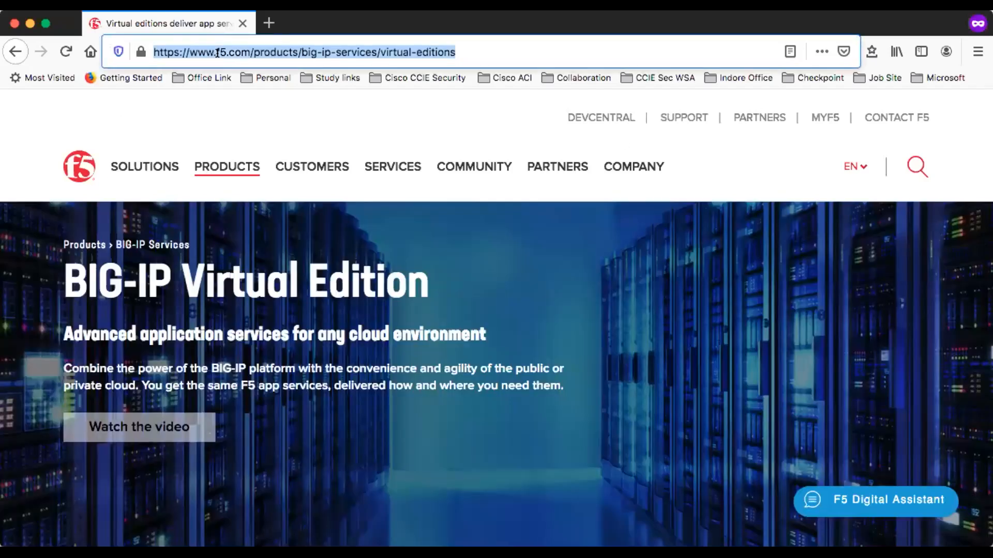
click(7, 47)
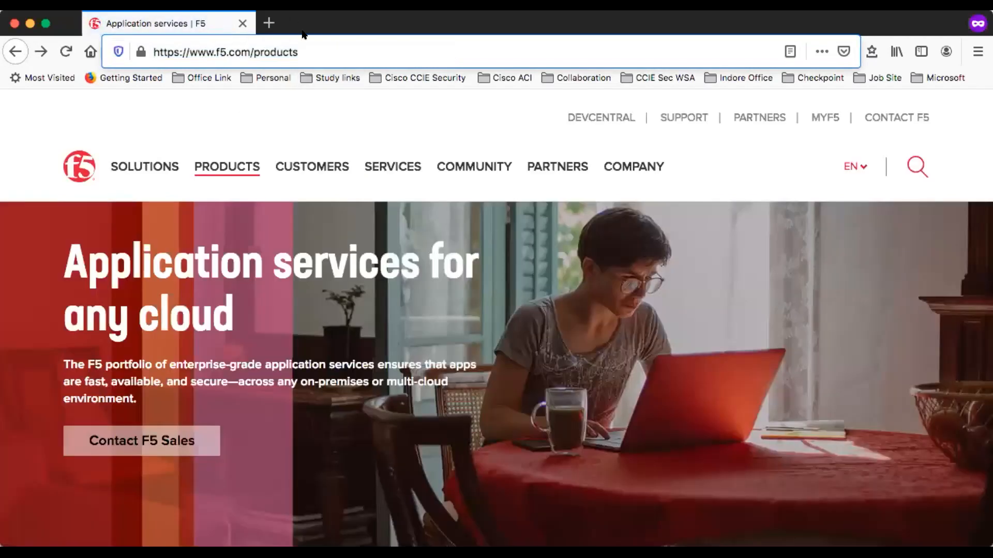
mouse_move(232, 171)
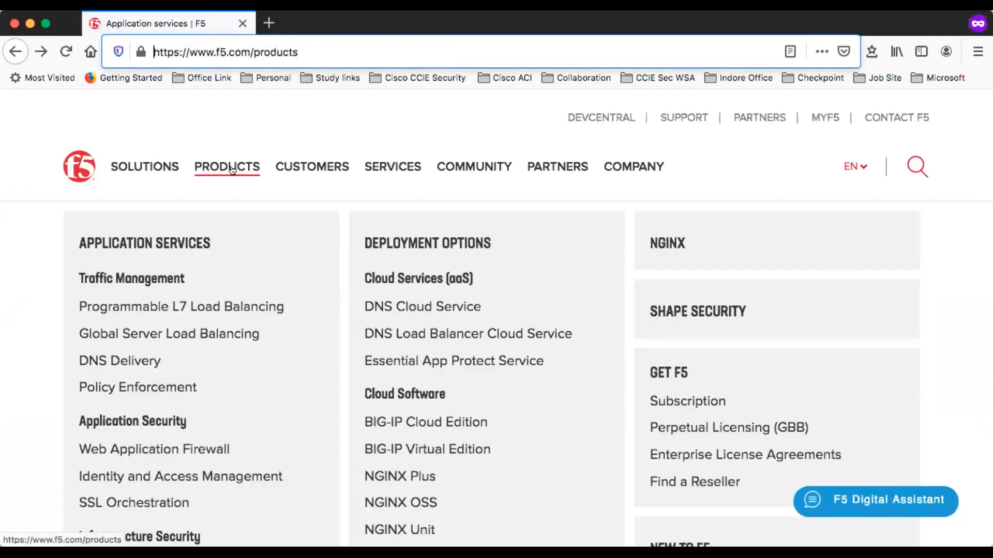
click(409, 446)
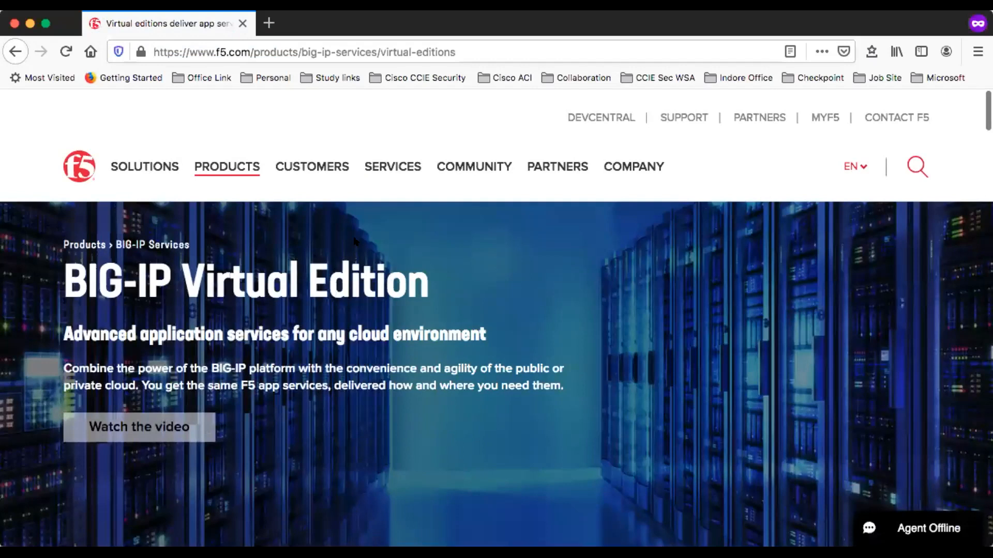
Step: Scroll to the virtual editions list and open Learn more for BIG-IP Local Traffic Manager
scroll(406, 394, down, 10)
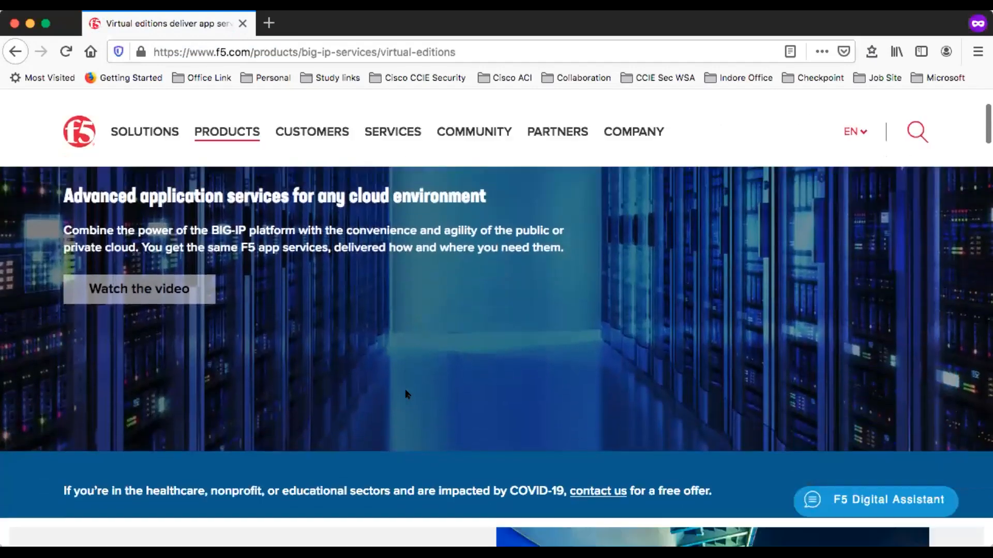
scroll(406, 394, down, 10)
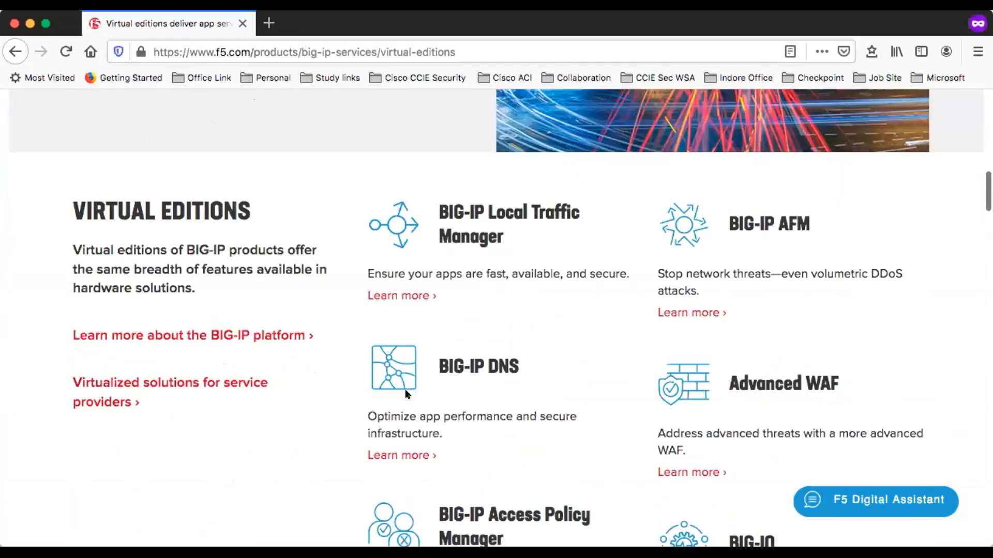
scroll(406, 391, down, 1)
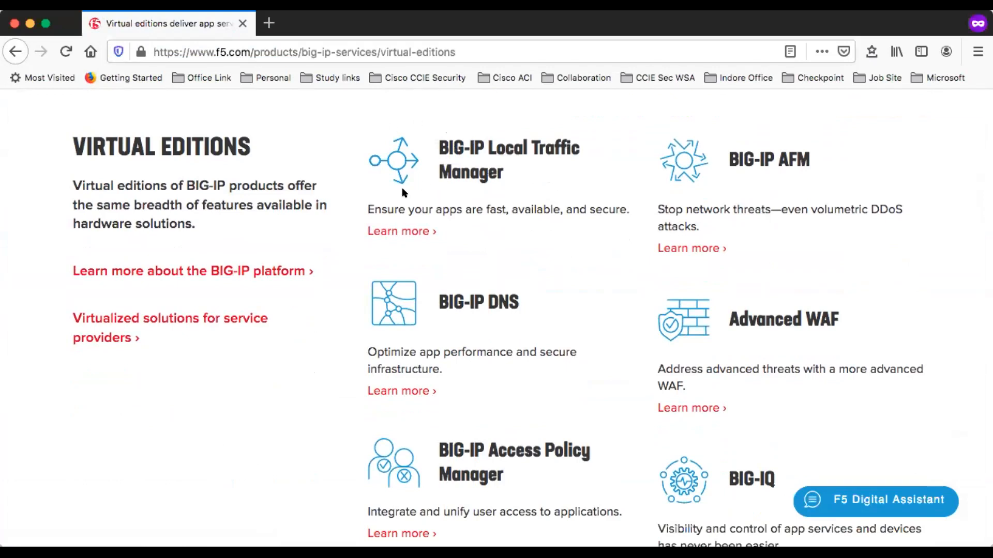
click(398, 231)
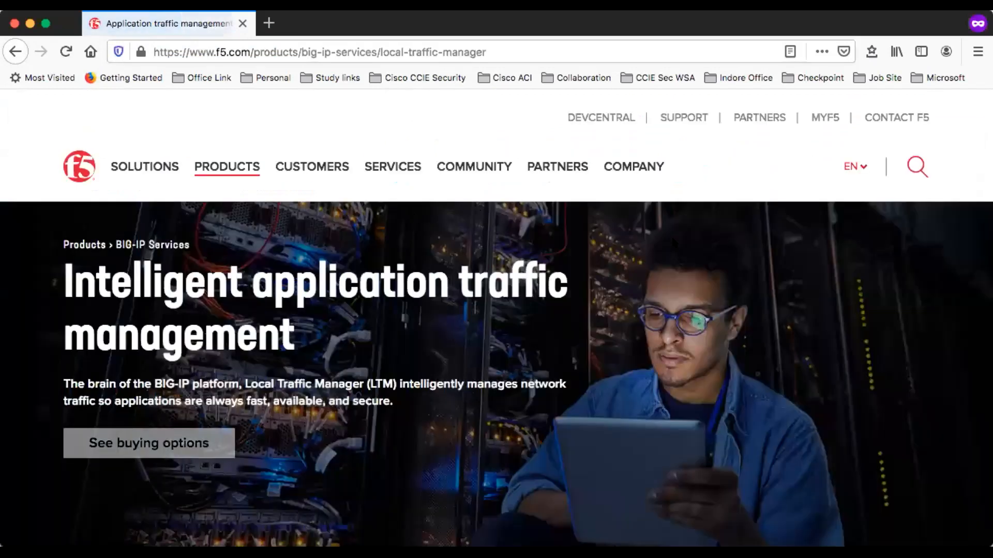
Step: Open the See buying options page for BIG-IP Local Traffic Manager
scroll(394, 368, down, 3)
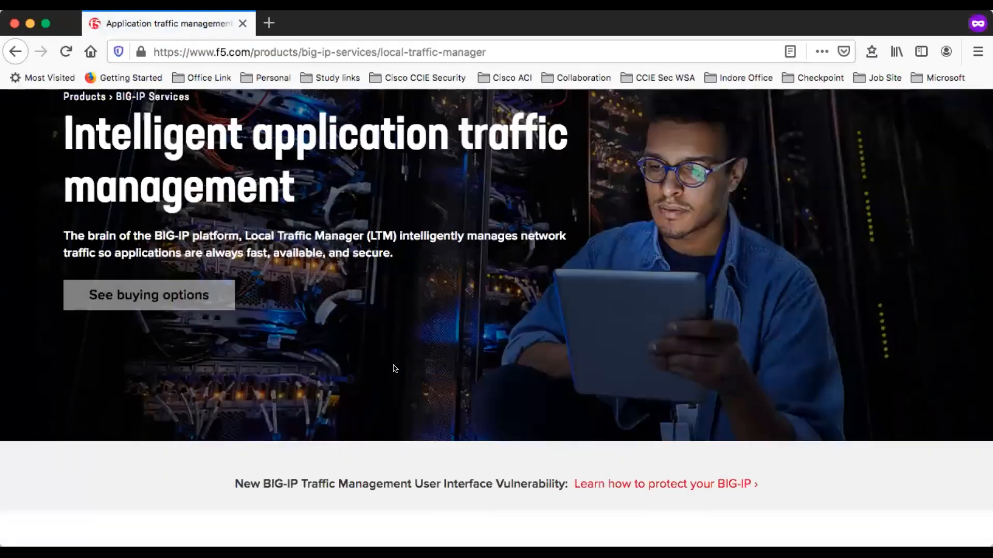
scroll(394, 369, down, 3)
scroll(393, 368, up, 4)
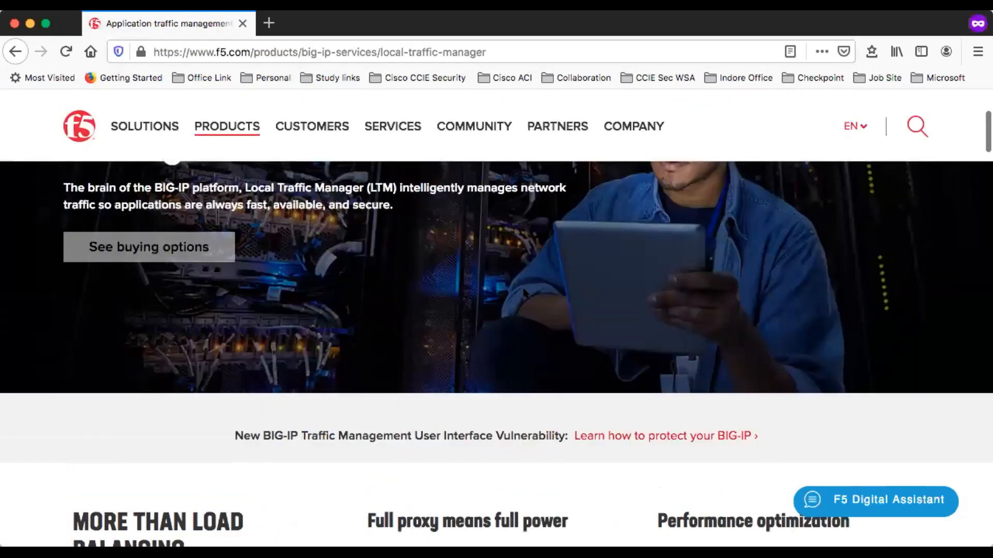
scroll(393, 369, up, 2)
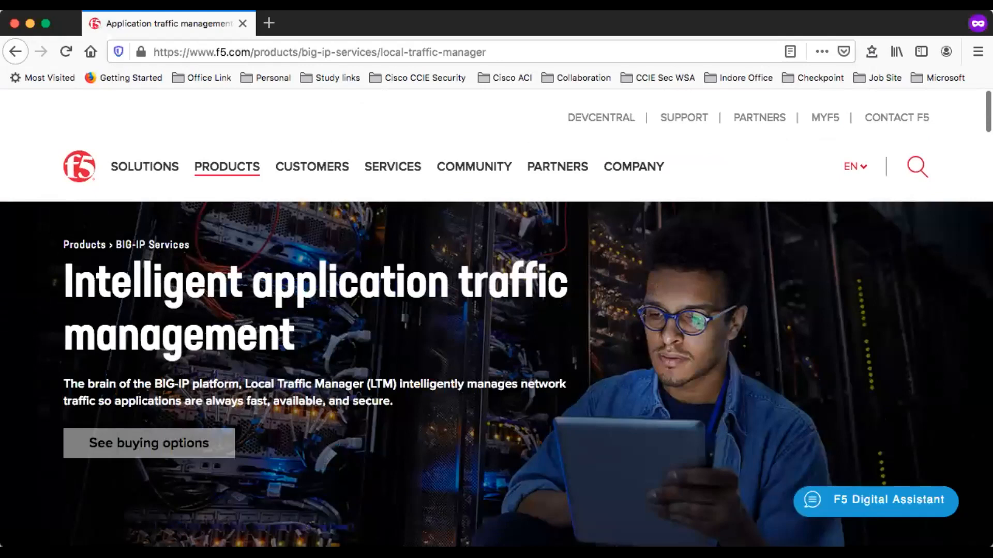
click(157, 443)
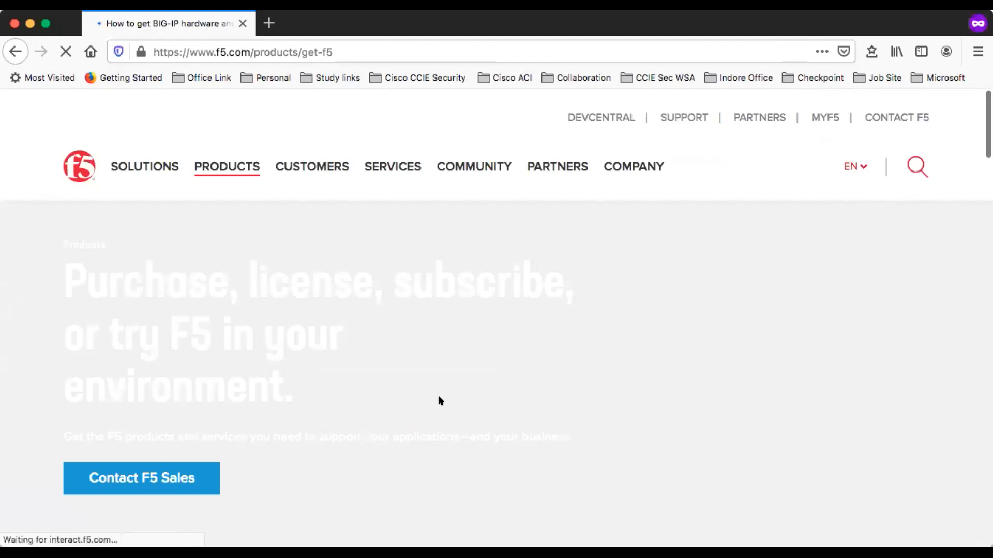
Step: Scroll to Try Before You Buy and open the free trial page
scroll(563, 448, down, 15)
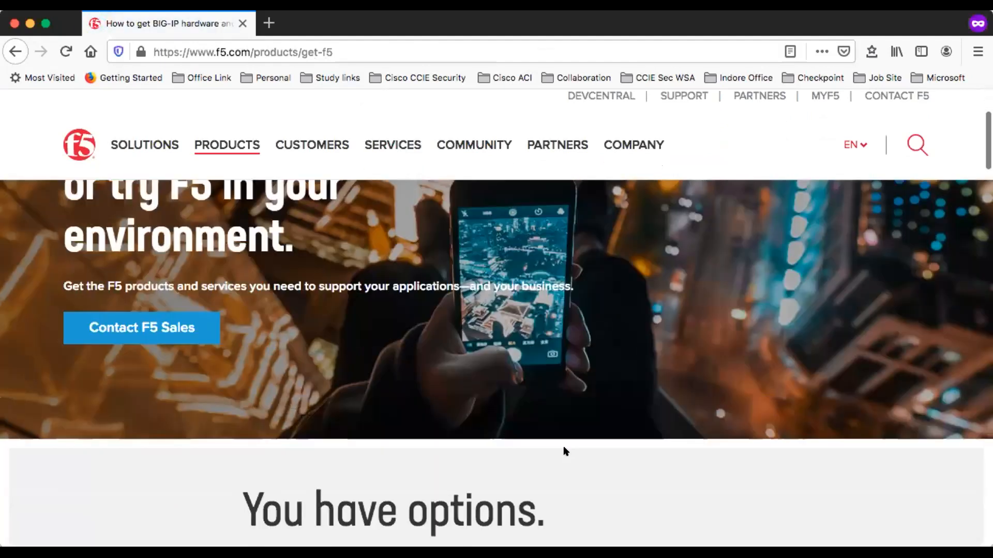
scroll(564, 447, down, 8)
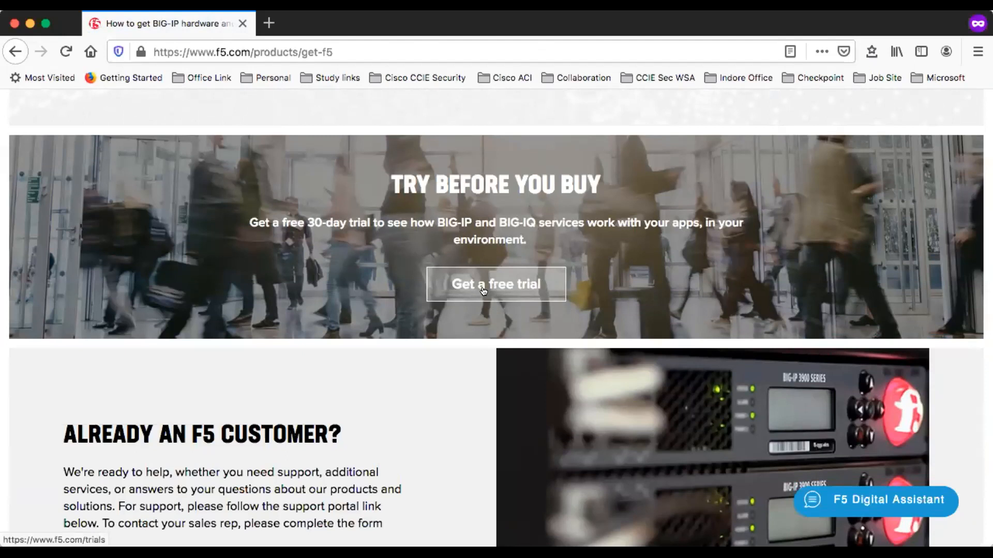
click(493, 284)
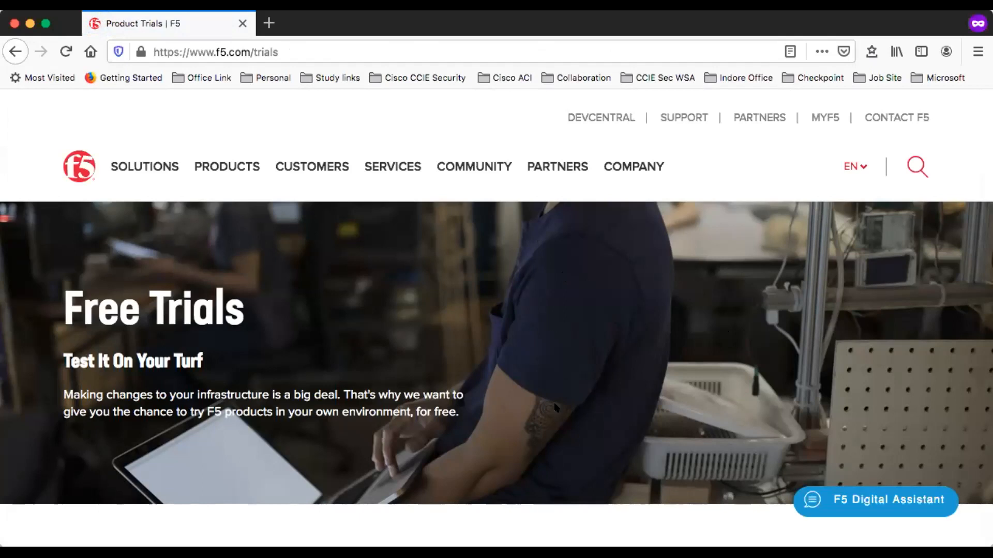
Step: Open the free trial for BIG-IP and BIG-IQ VE
scroll(555, 408, down, 6)
scroll(555, 408, down, 3)
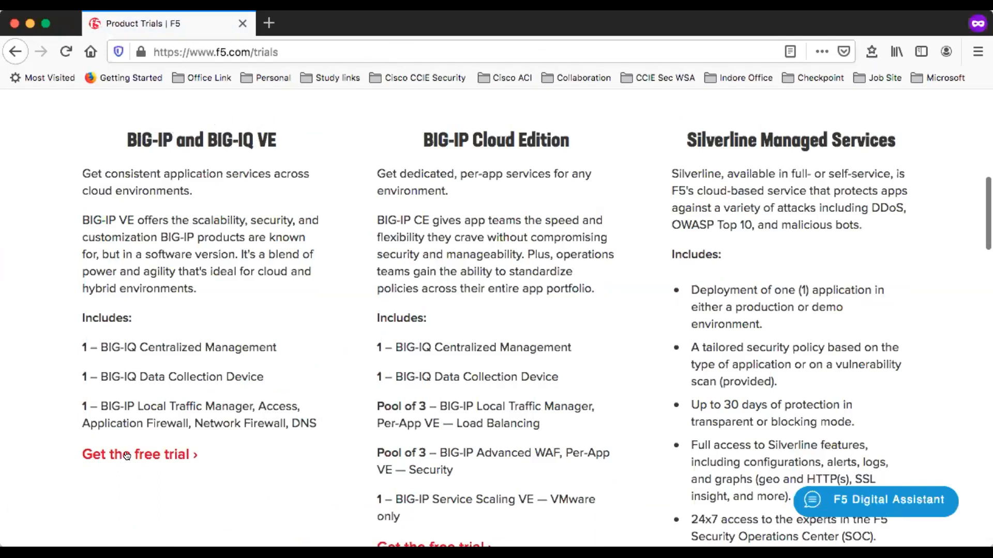
click(148, 455)
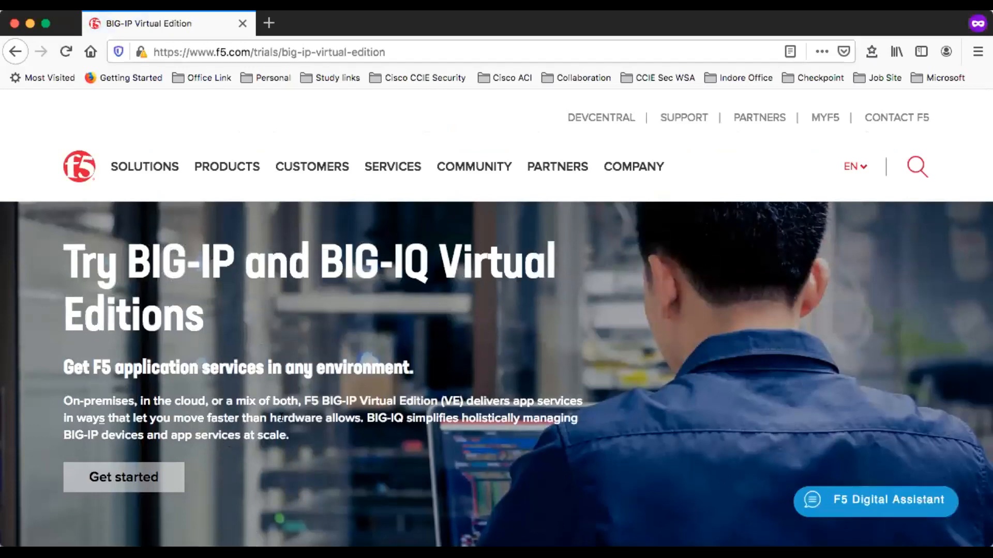
Step: Open the VMware Download BIG-IP VE image link in a new tab and switch to that tab
scroll(280, 419, down, 10)
scroll(282, 420, down, 20)
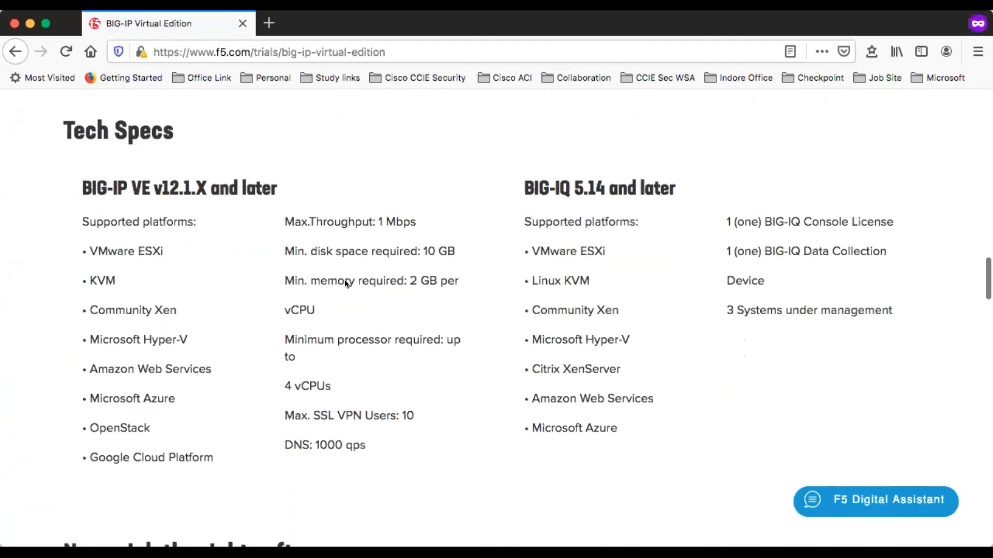
scroll(344, 281, up, 20)
scroll(389, 233, down, 10)
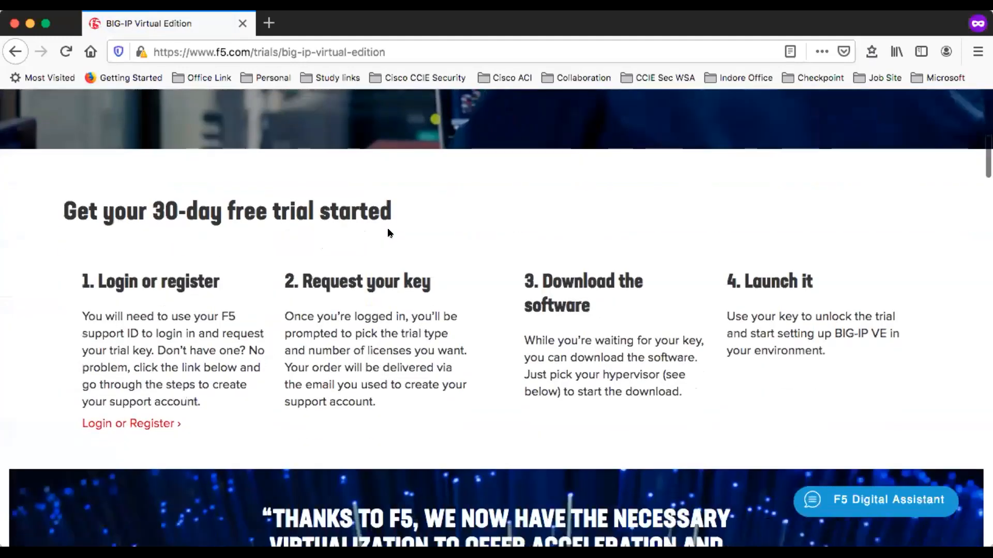
scroll(390, 233, down, 20)
scroll(402, 396, down, 15)
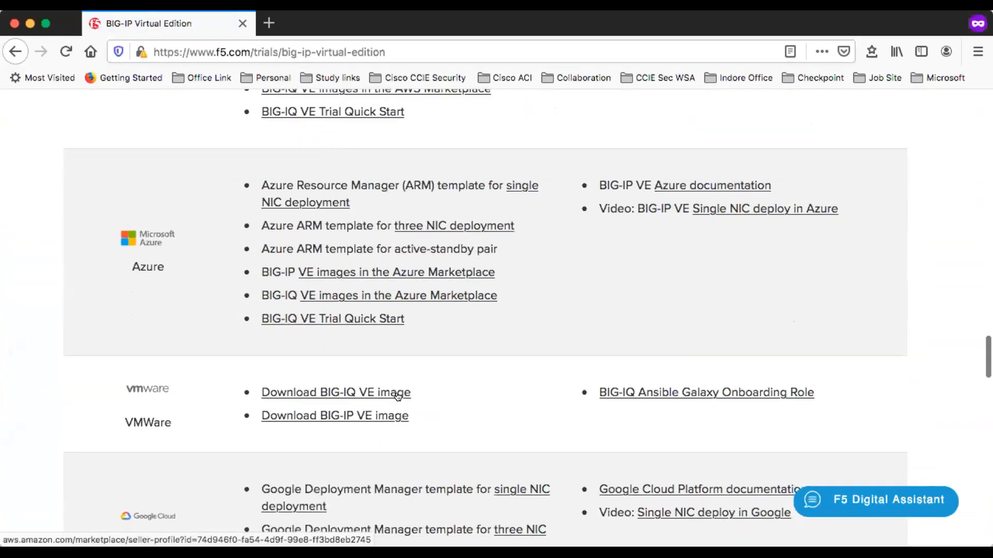
scroll(397, 396, down, 3)
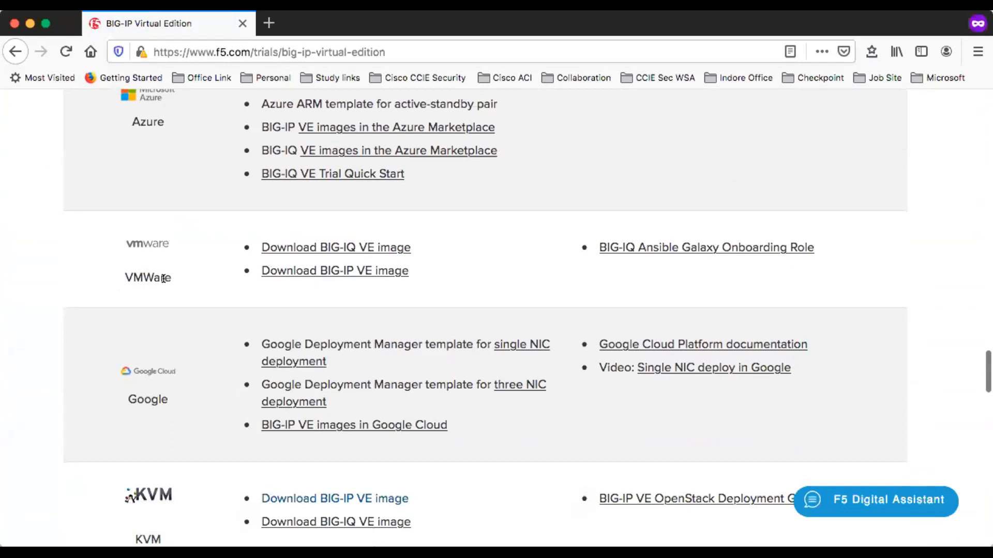
right_click(323, 271)
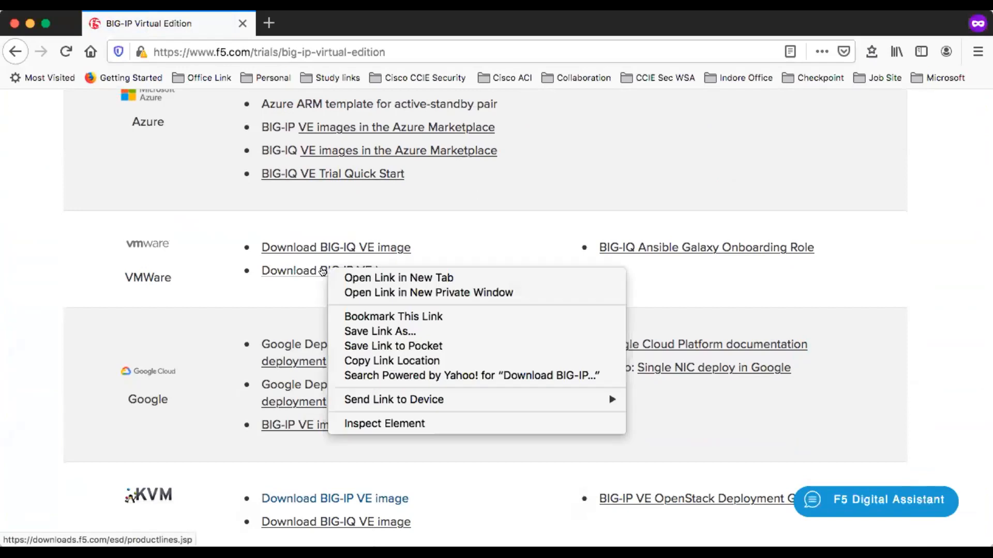
click(366, 279)
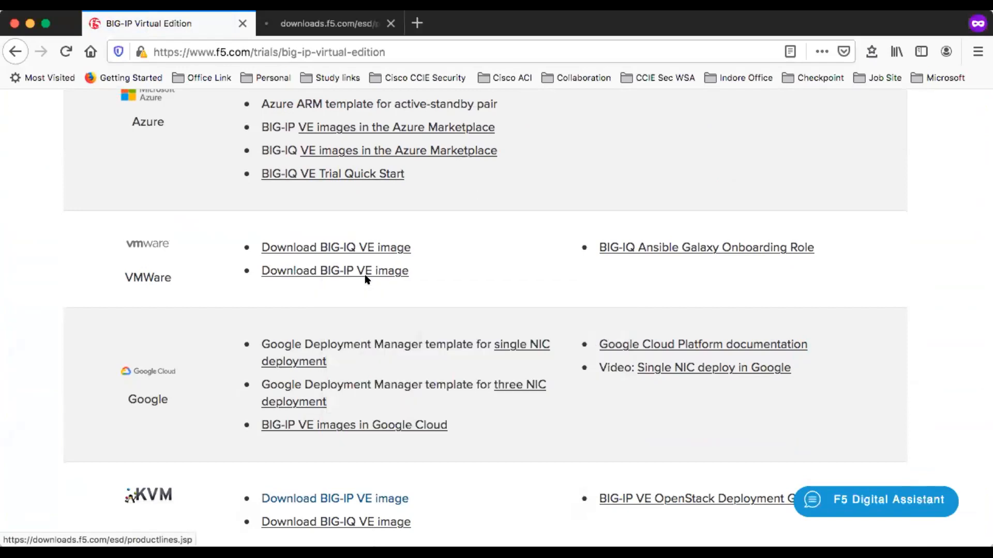
click(316, 23)
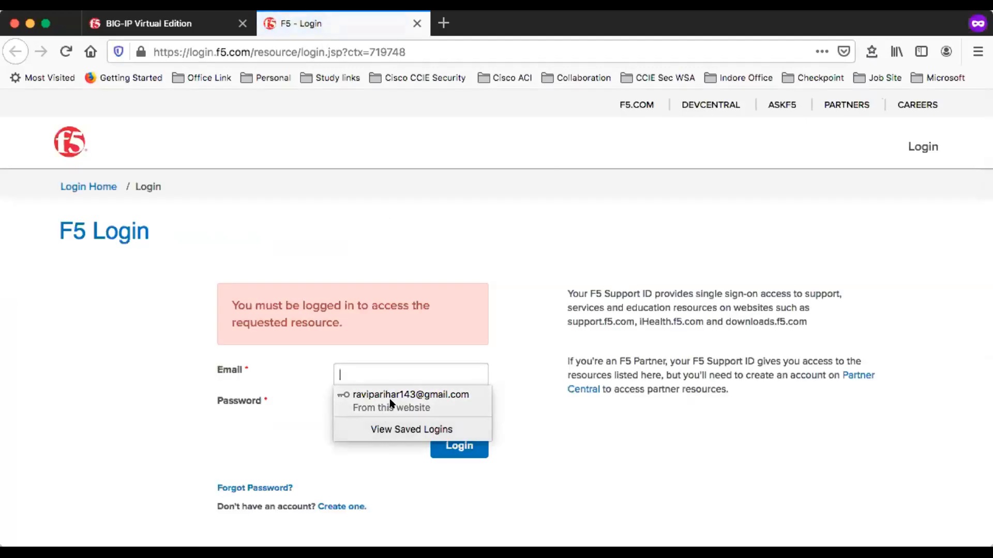
Step: Sign in to the F5 support account using the saved e-mail and password
click(391, 402)
click(457, 447)
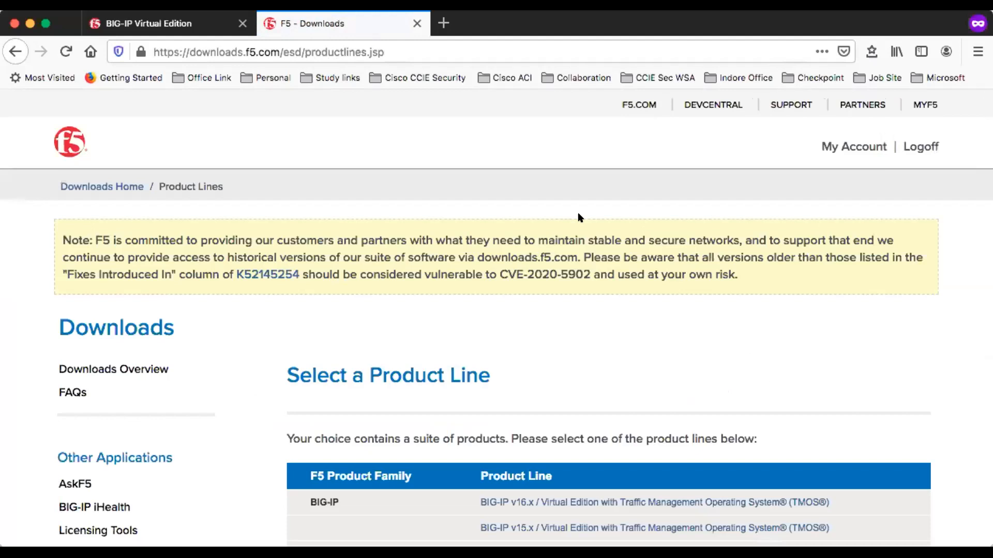
Step: Open the BIG-IP v16.x / Virtual Edition with TMOS product line downloads
scroll(579, 217, down, 6)
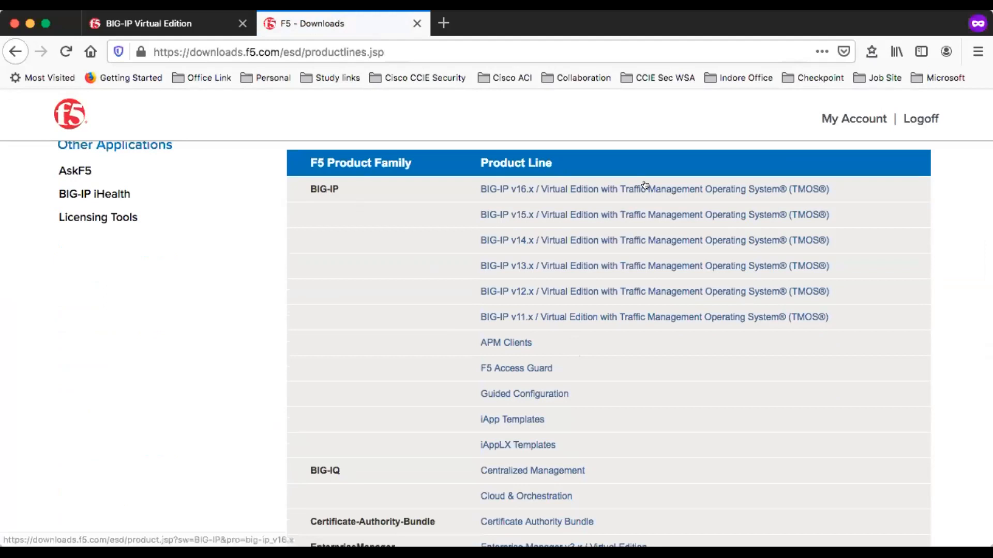
click(508, 190)
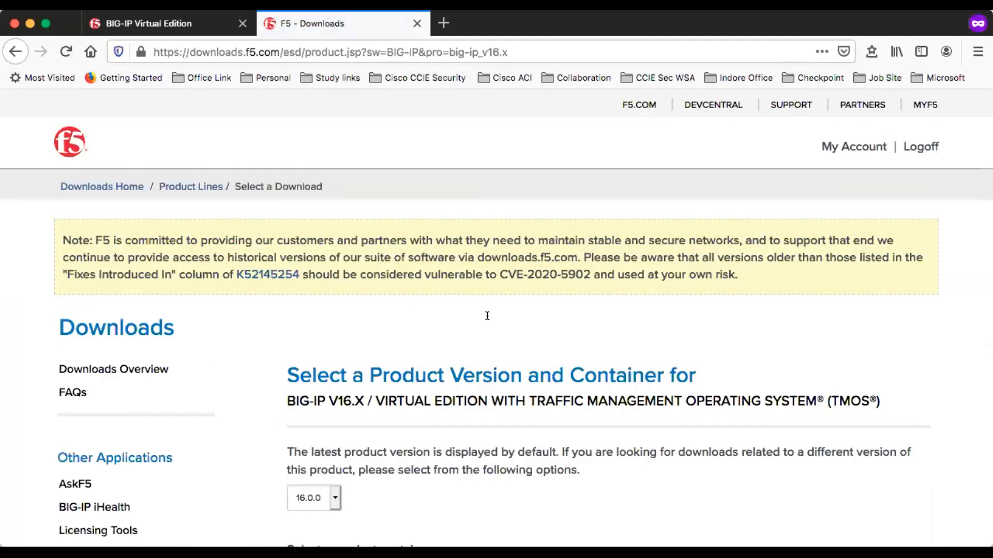
Step: Open the 16.0.0_Virtual-Edition product container for version 16.0.0
scroll(468, 404, down, 8)
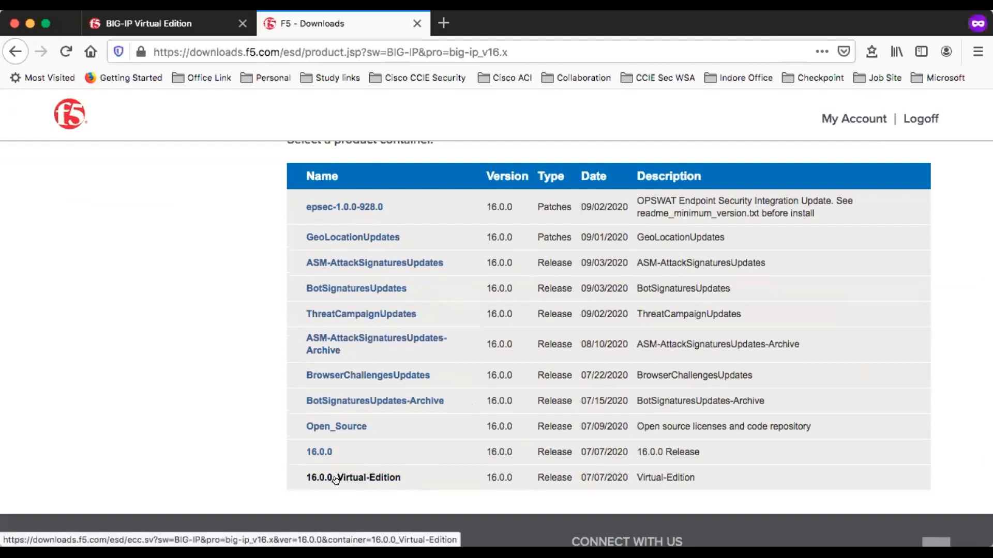
click(356, 478)
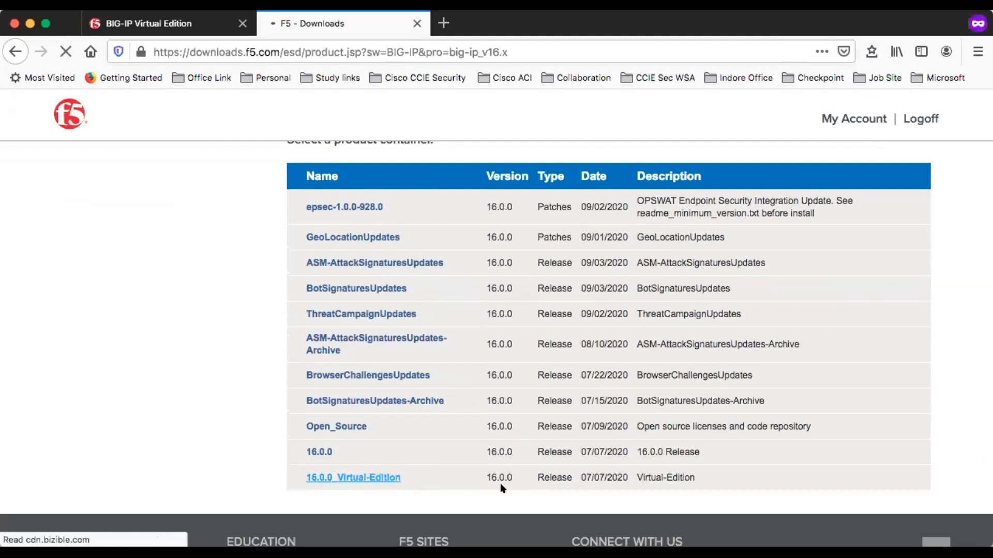
click(372, 475)
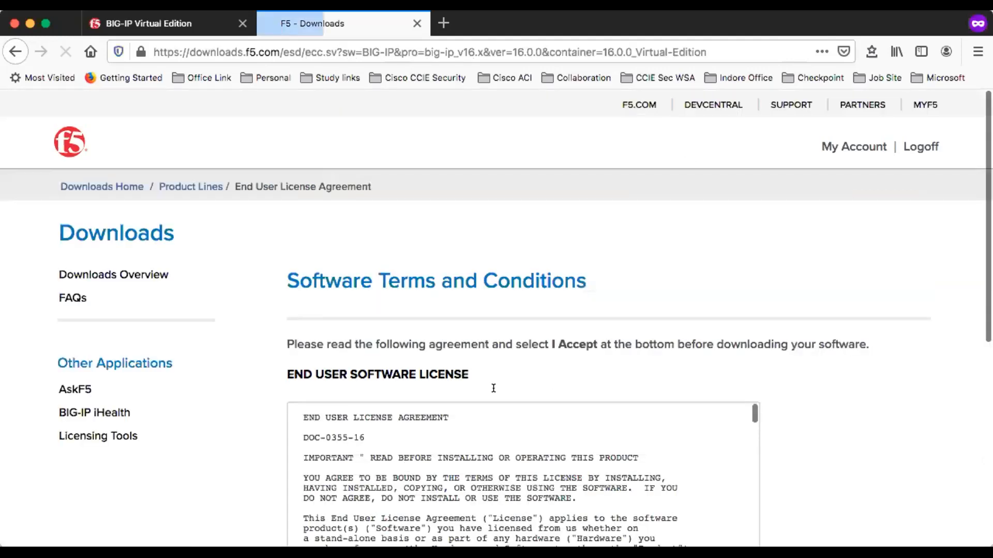
Step: Scroll through the end user software license and accept it
scroll(516, 405, down, 15)
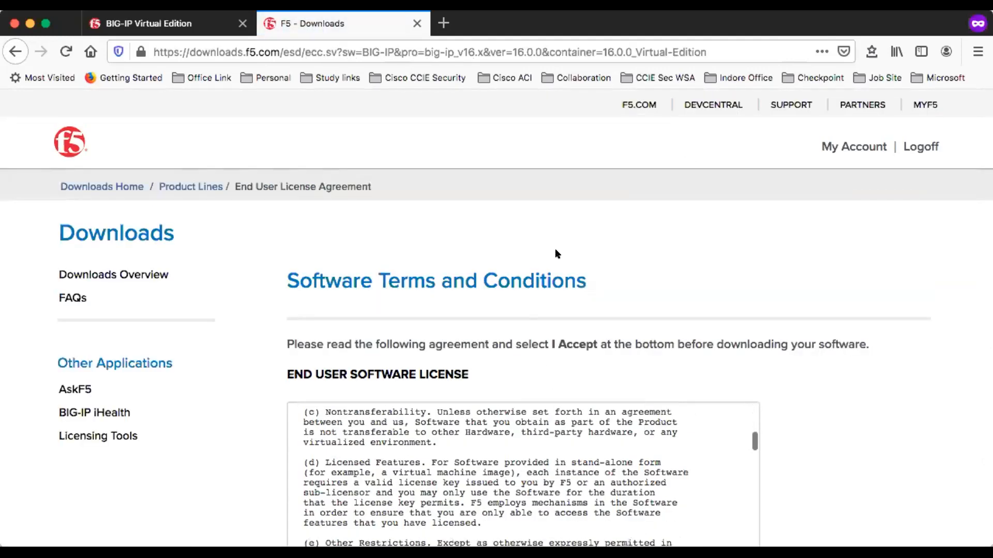
scroll(537, 311, down, 10)
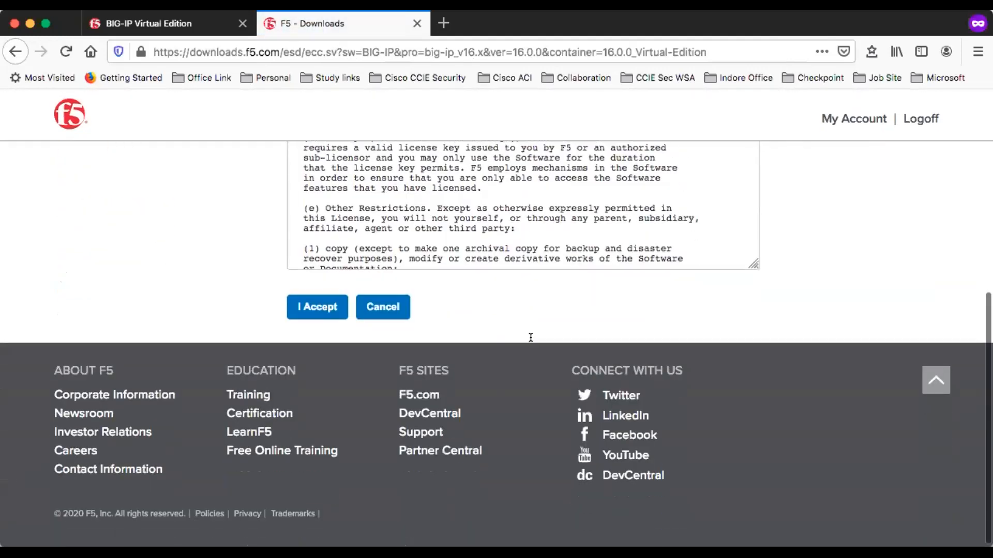
click(320, 308)
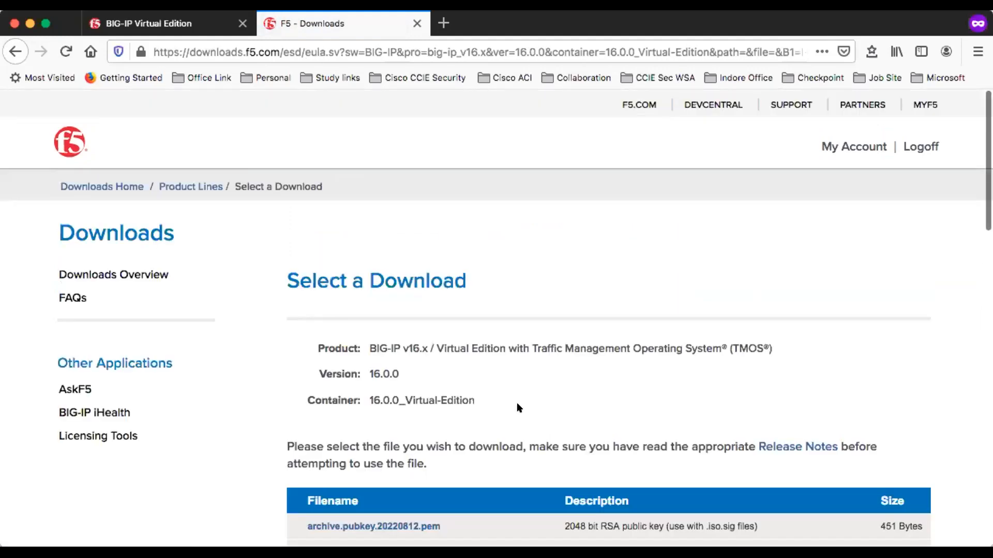
Step: Choose the BIGIP-16.0.0-0.0.12.ALL-vmware.ova image file for download
scroll(517, 407, down, 8)
scroll(519, 408, down, 2)
scroll(519, 408, up, 2)
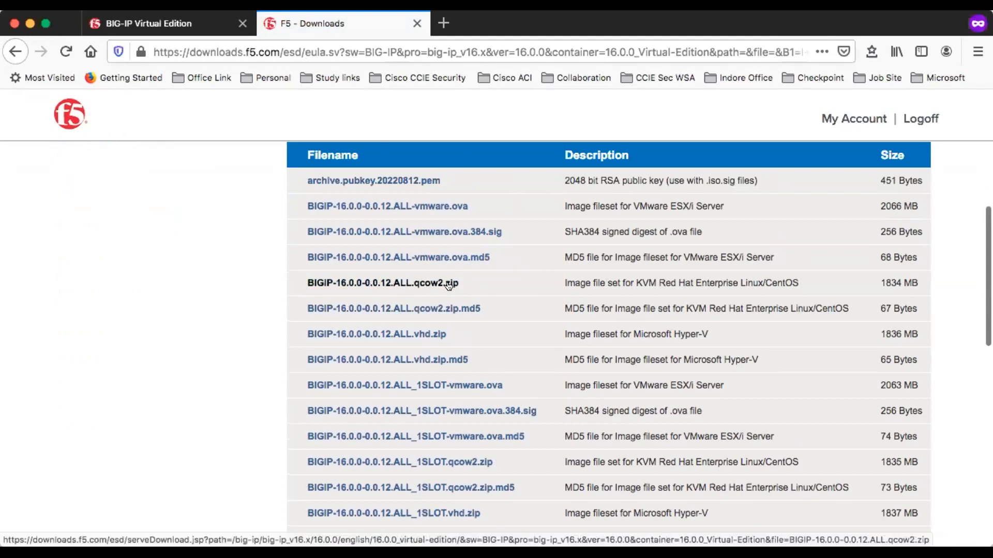
scroll(517, 320, up, 1)
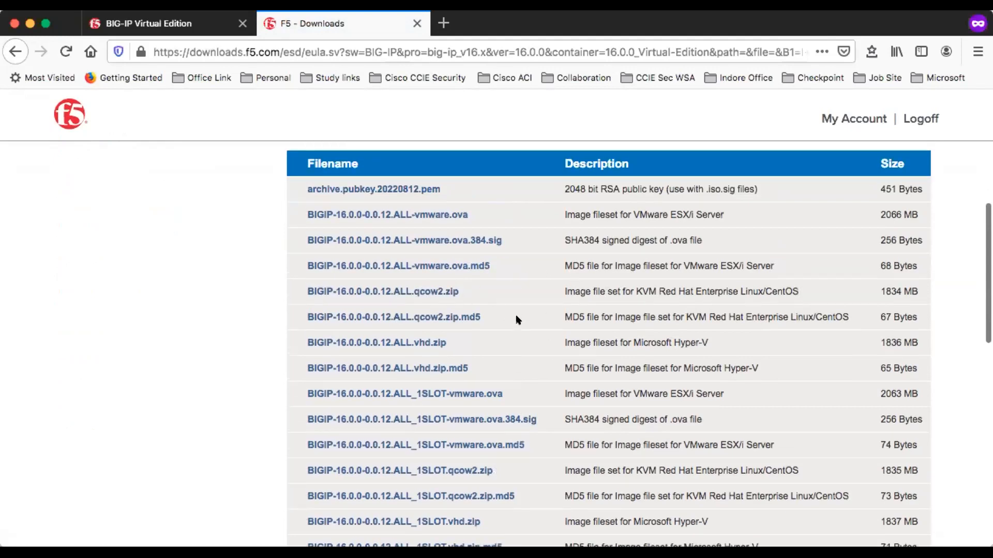
scroll(527, 344, down, 1)
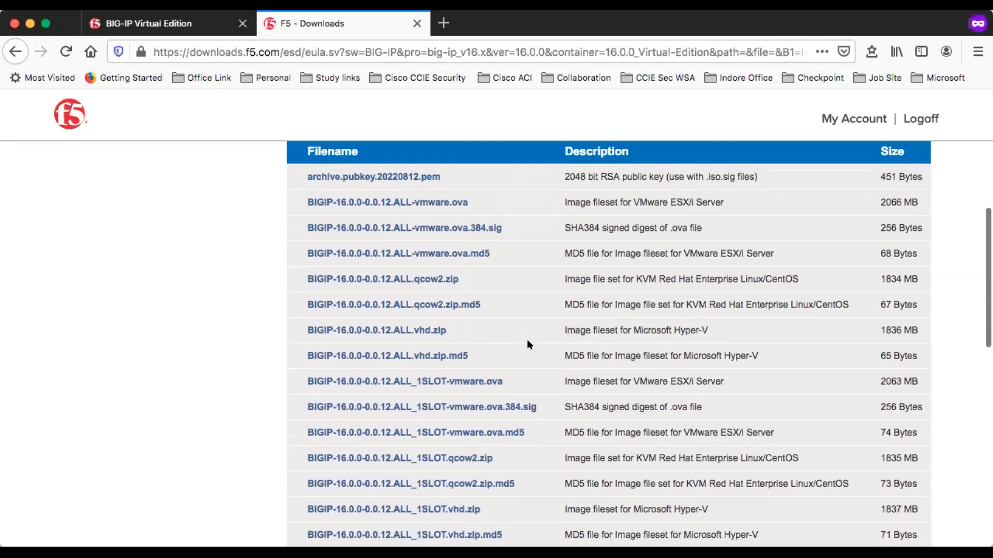
scroll(527, 339, up, 1)
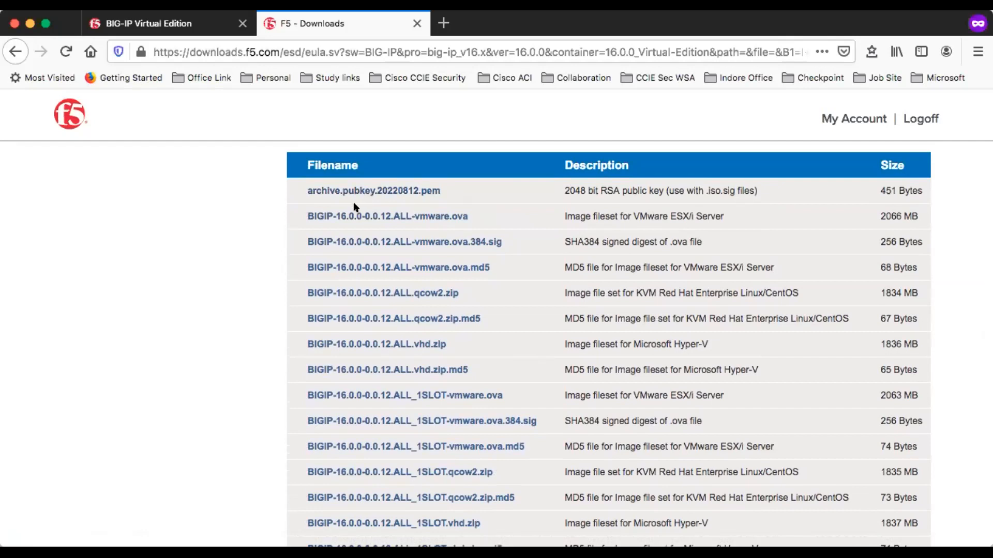
click(394, 218)
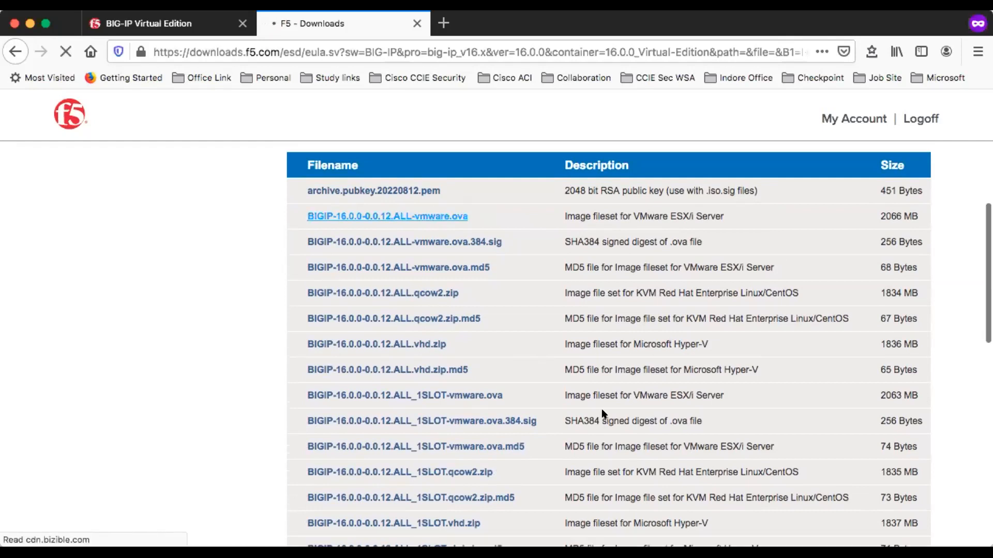
Step: Start downloading the VMware image from the SINGAPORE download location
scroll(602, 412, down, 5)
scroll(603, 413, down, 5)
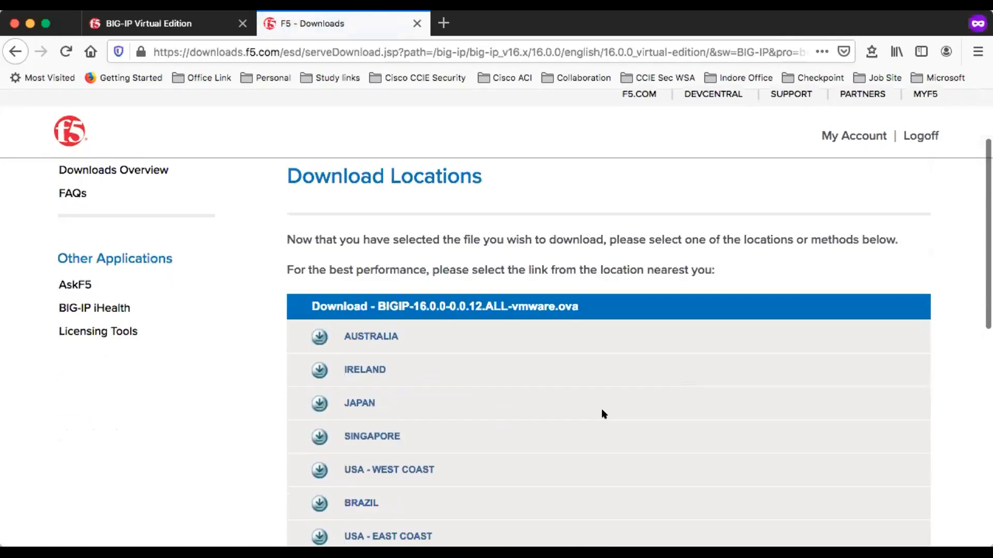
scroll(602, 413, up, 1)
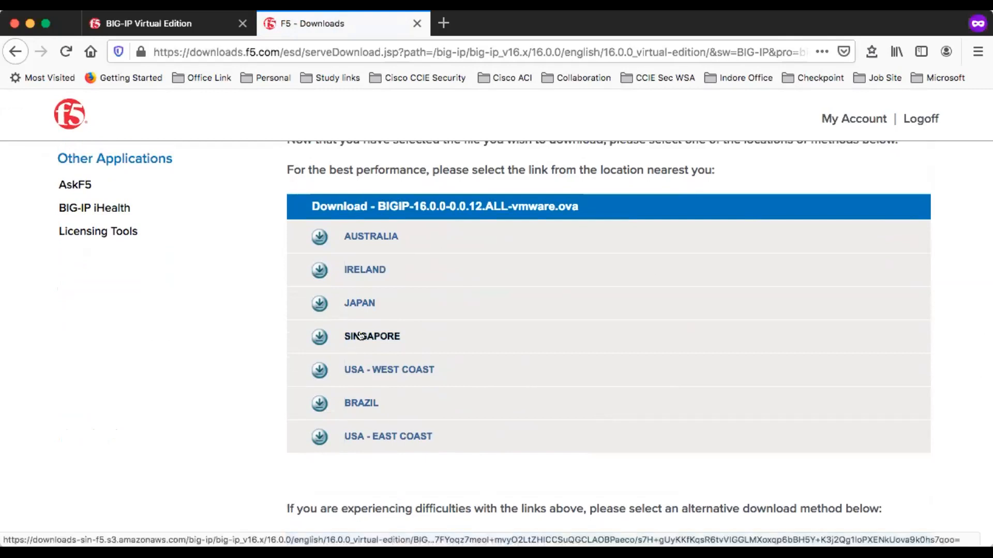
click(361, 336)
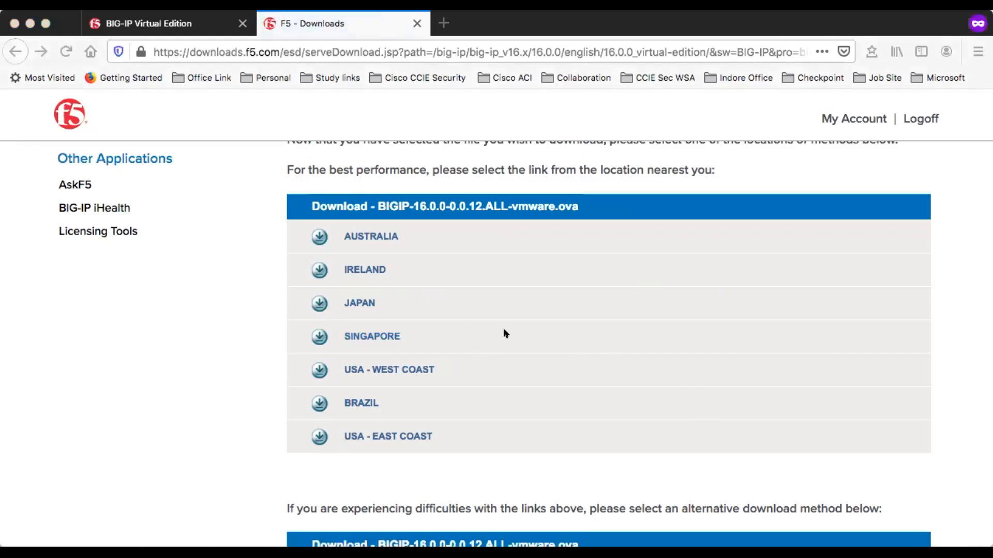
click(598, 373)
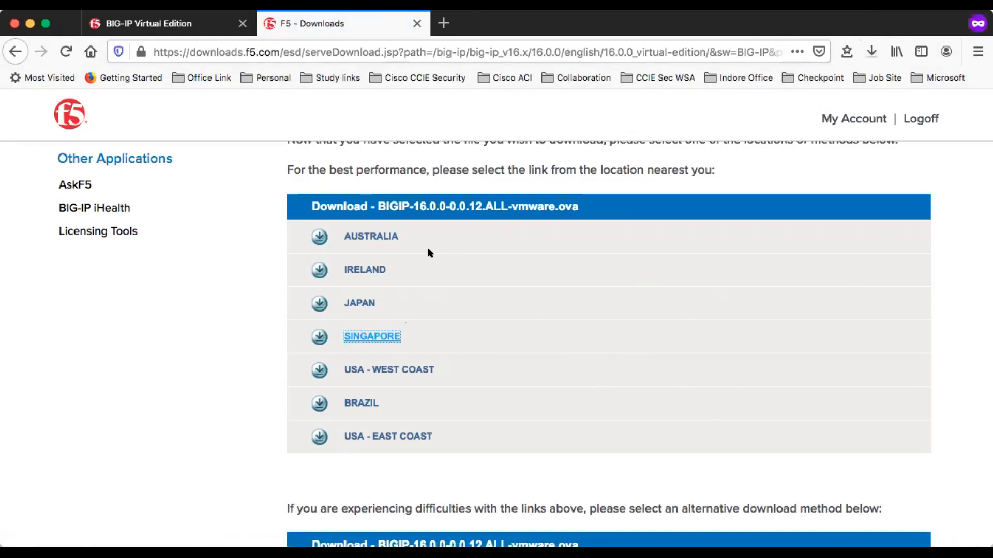
Step: Return to the BIG-IP Virtual Edition trial page and request a trial key with Get started
scroll(505, 315, up, 4)
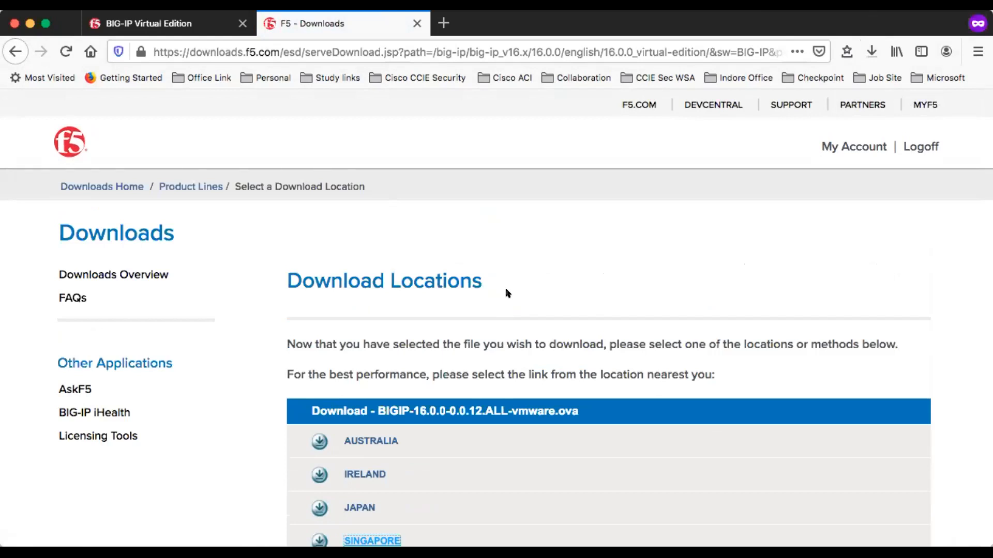
click(161, 23)
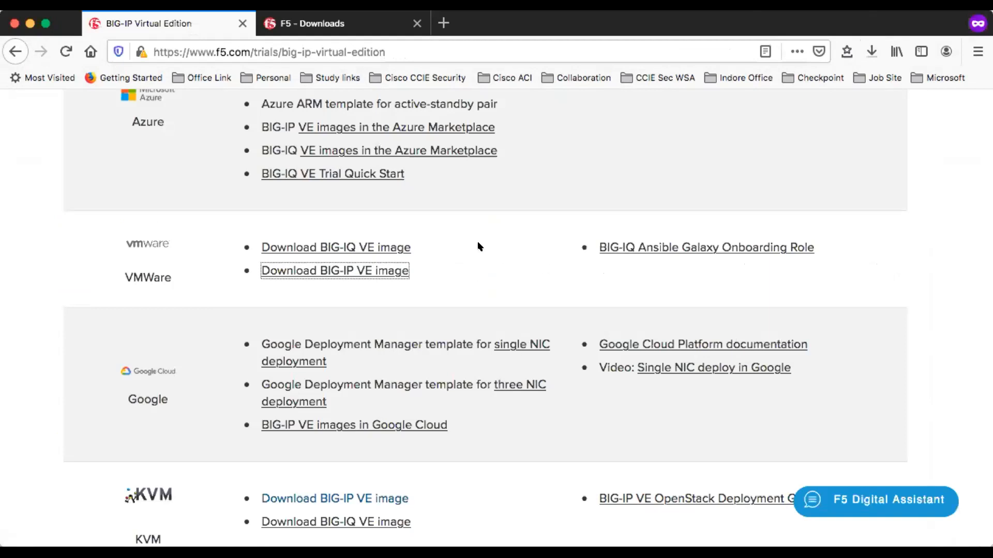
scroll(476, 247, up, 7)
scroll(480, 243, up, 10)
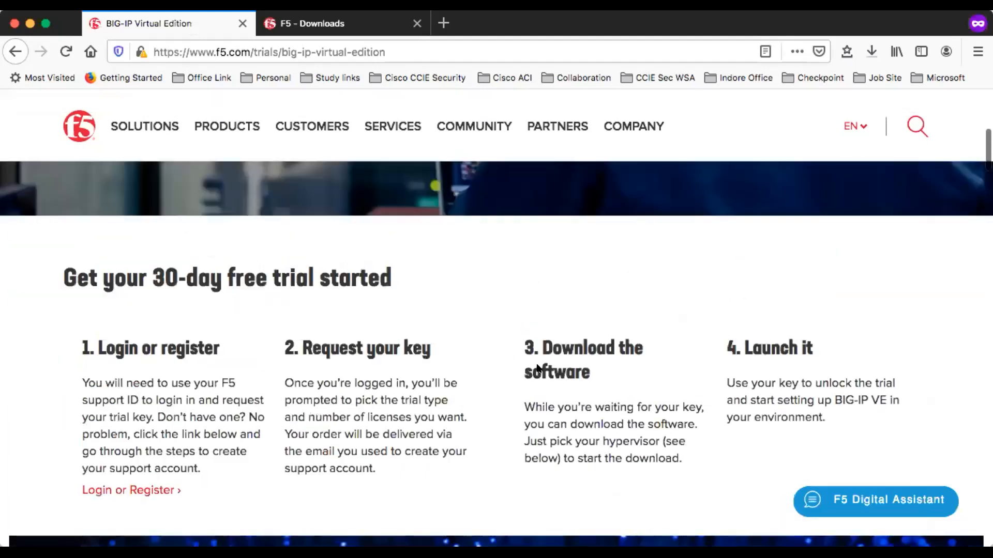
scroll(241, 341, up, 2)
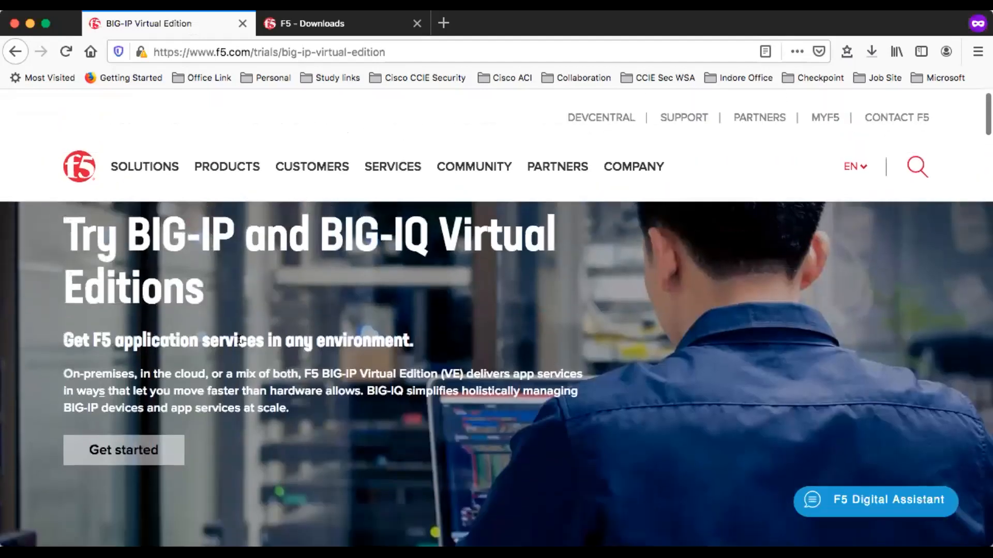
scroll(169, 340, down, 1)
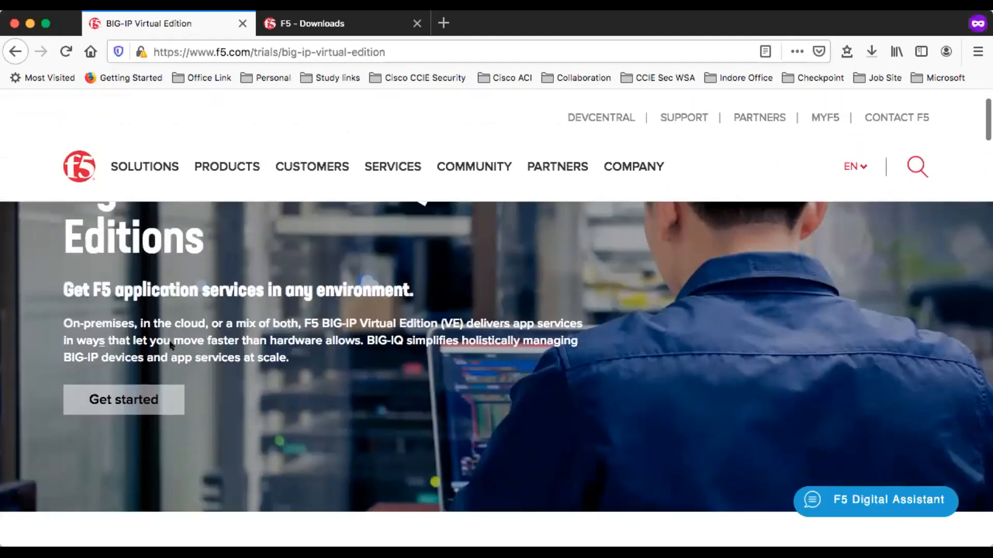
click(113, 405)
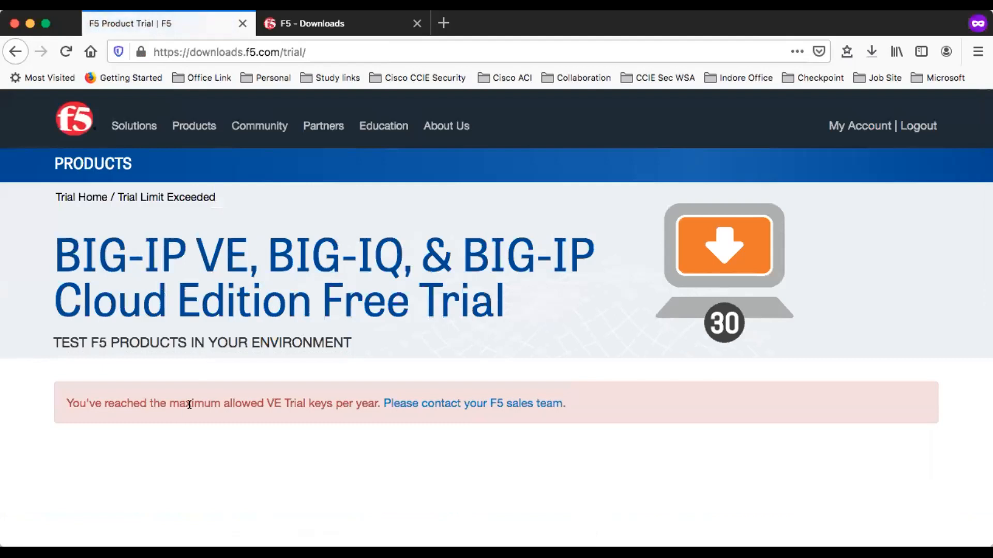
Step: Examine the message shown on the free trial key page
triple_click(213, 403)
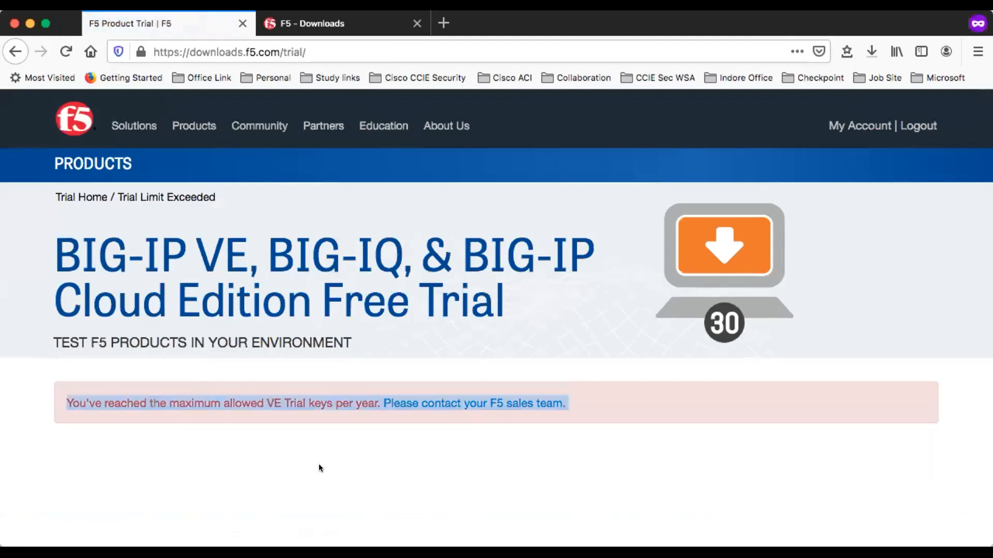
scroll(319, 463, down, 1)
scroll(318, 464, up, 1)
scroll(250, 379, down, 5)
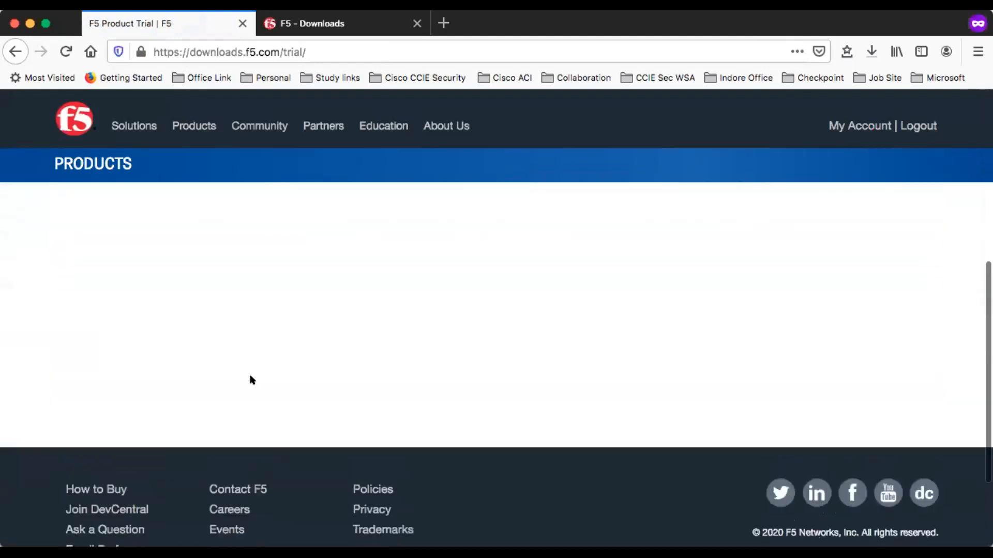
scroll(250, 378, up, 5)
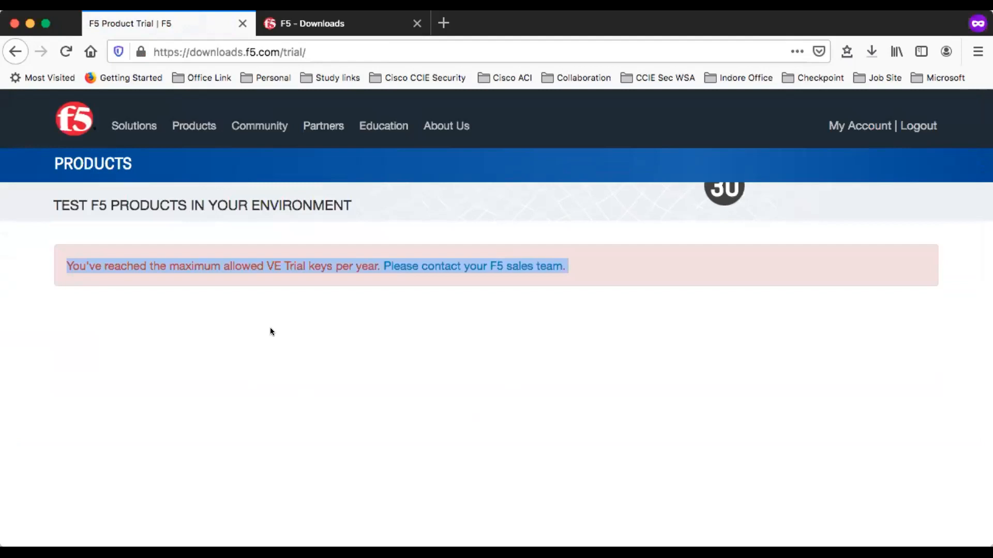
scroll(242, 351, up, 1)
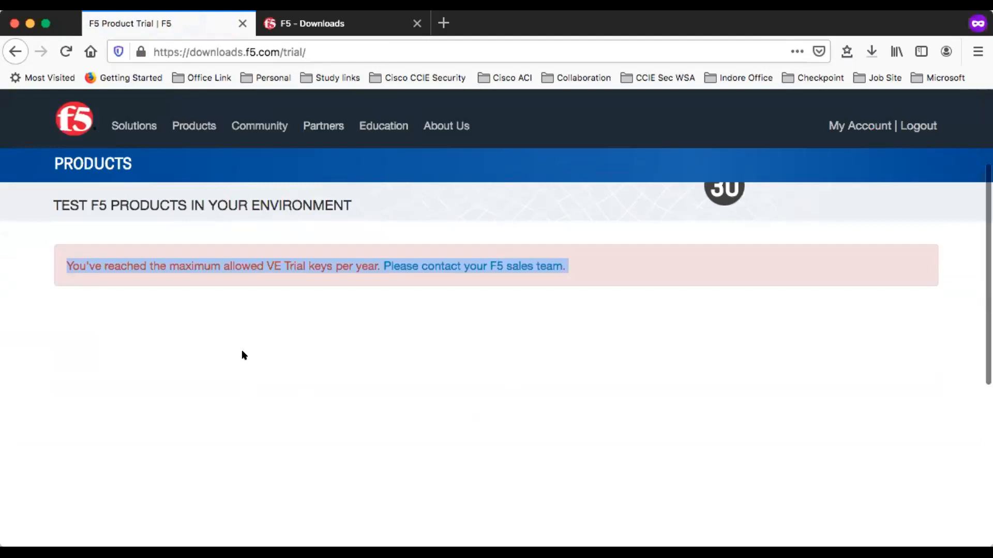
scroll(242, 353, down, 5)
scroll(242, 353, up, 4)
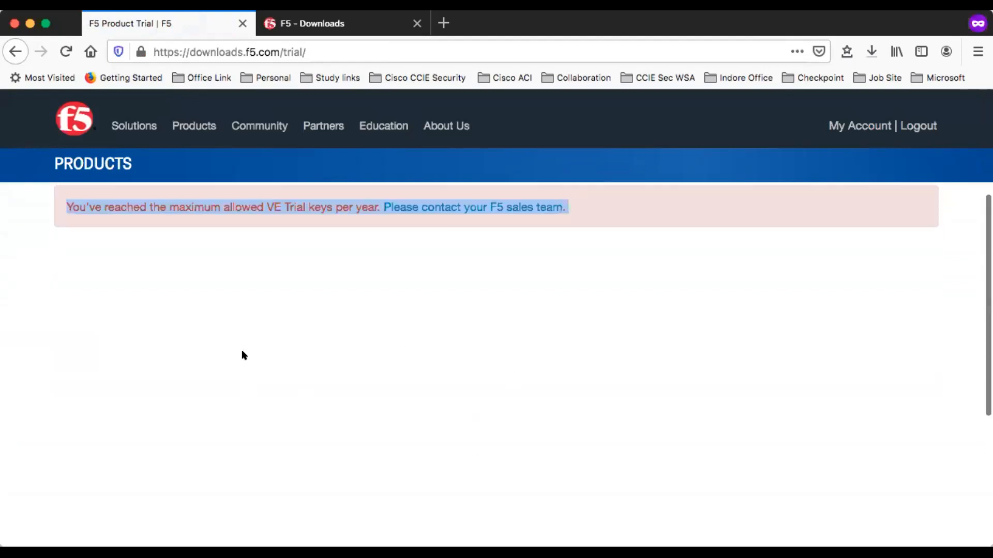
scroll(242, 355, up, 2)
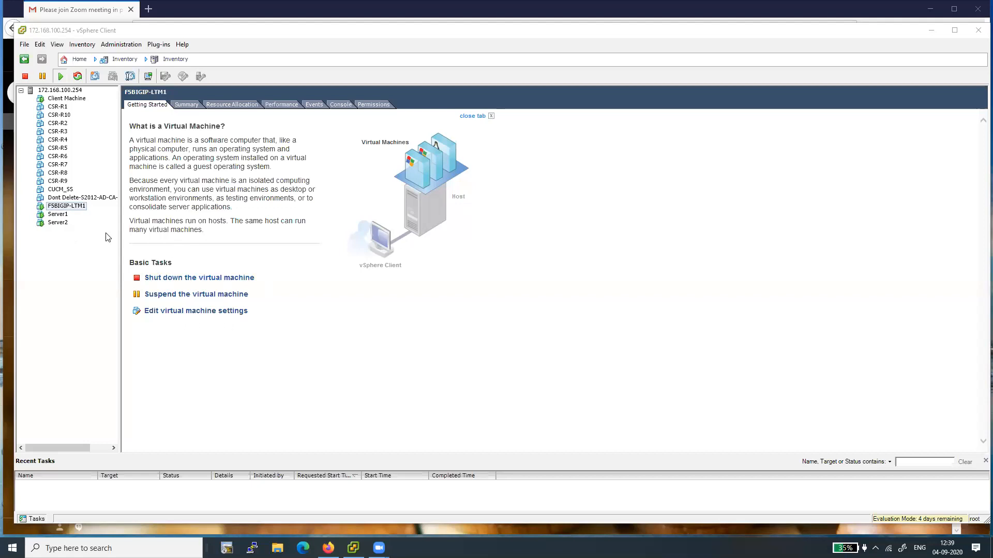
Step: Shut down the guest operating system of the F5BIGIP-LTM1 virtual machine
click(25, 78)
click(25, 77)
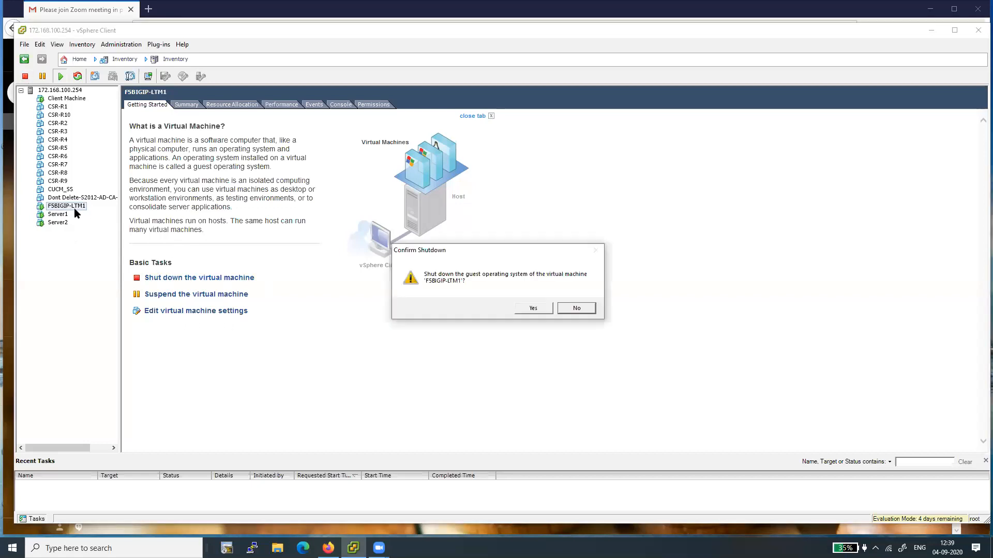
click(528, 310)
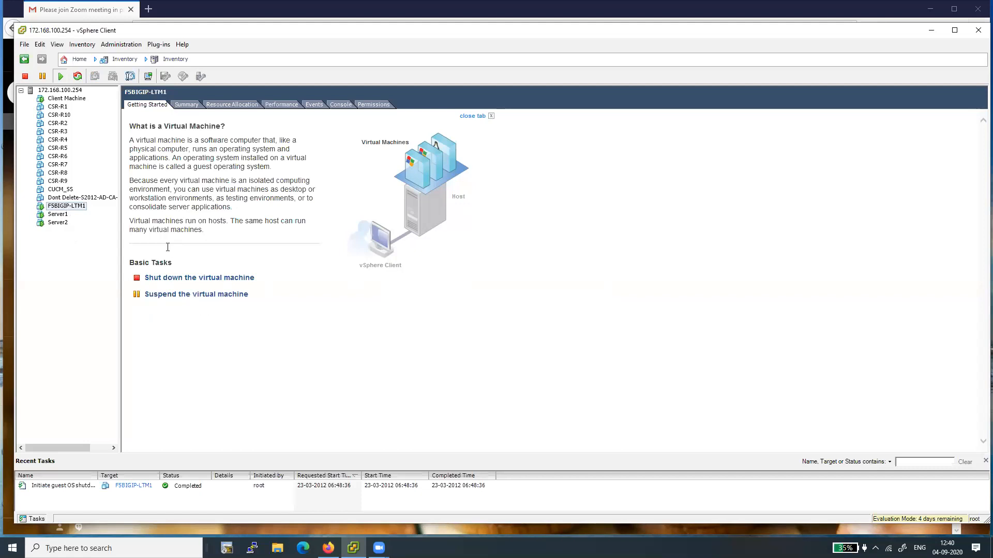
Step: Power off the F5BIGIP-LTM1 virtual machine
click(61, 207)
right_click(62, 209)
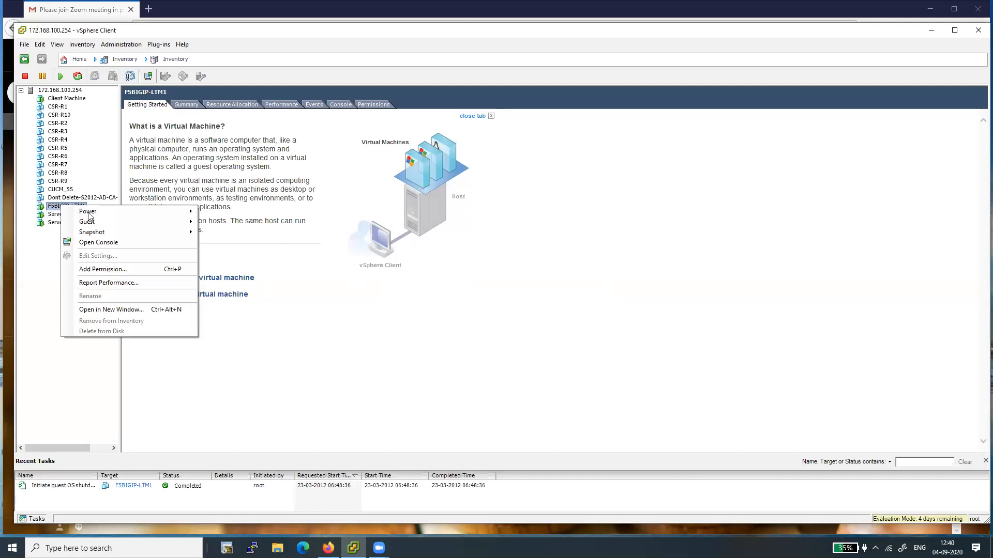
mouse_move(131, 216)
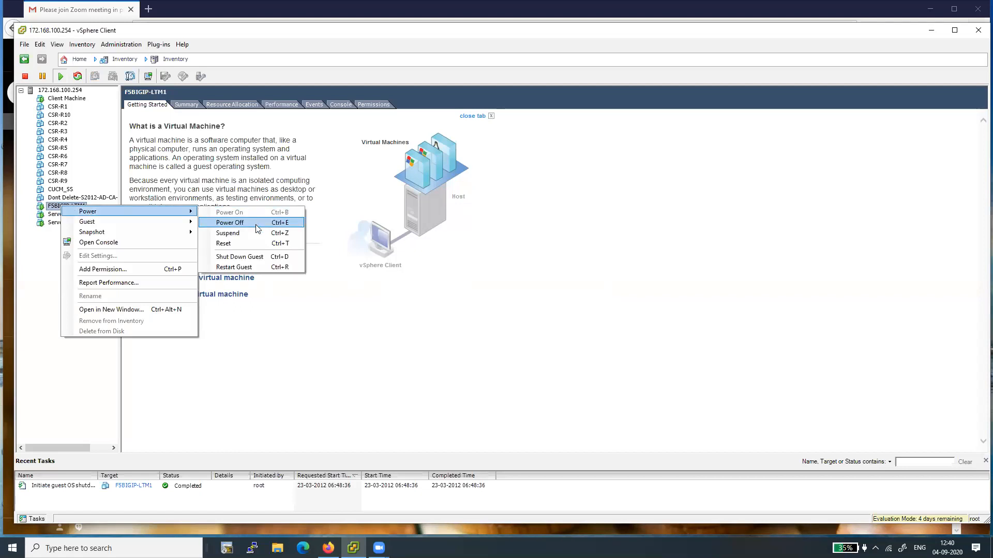
click(233, 223)
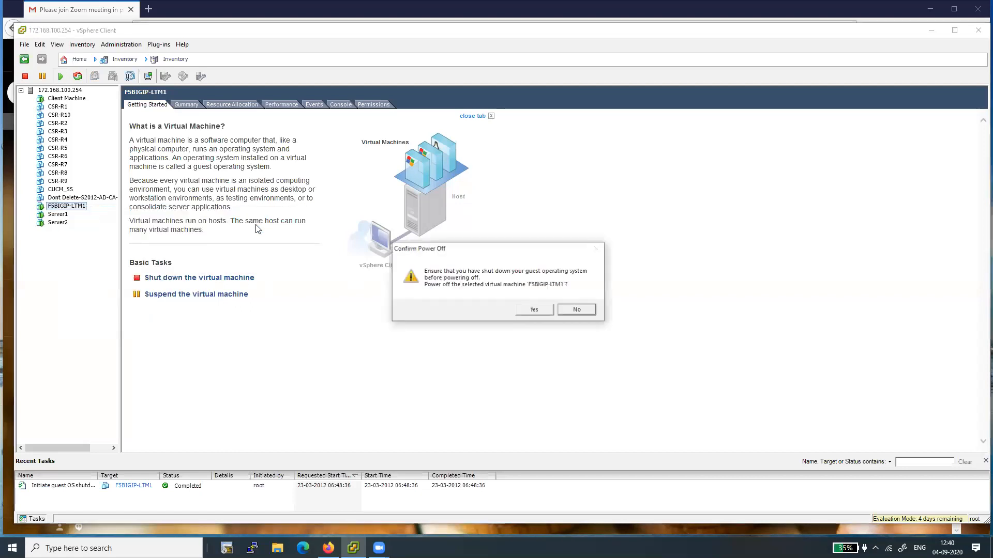
click(532, 310)
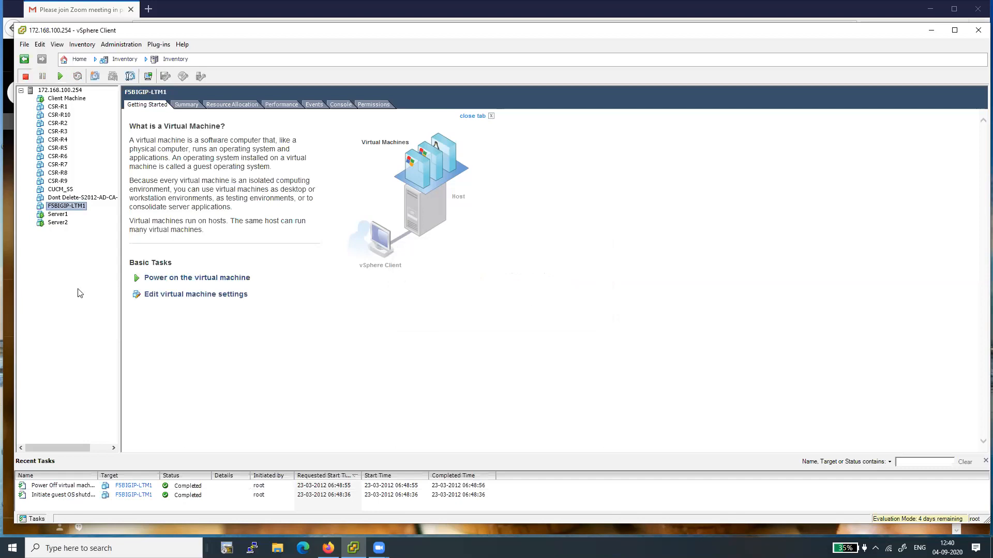
Step: Delete the F5BIGIP-LTM1 virtual machine from disk
right_click(56, 207)
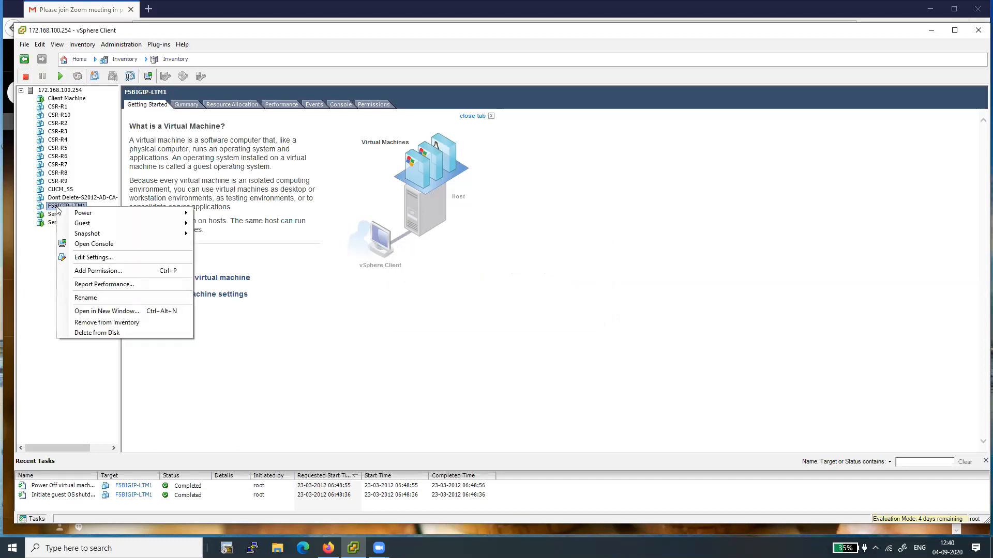
click(107, 333)
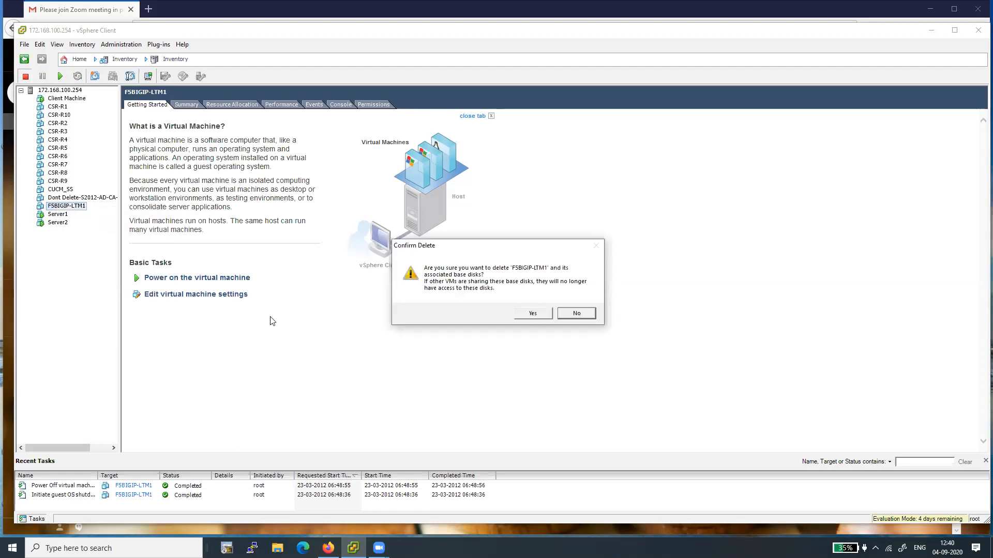
click(532, 313)
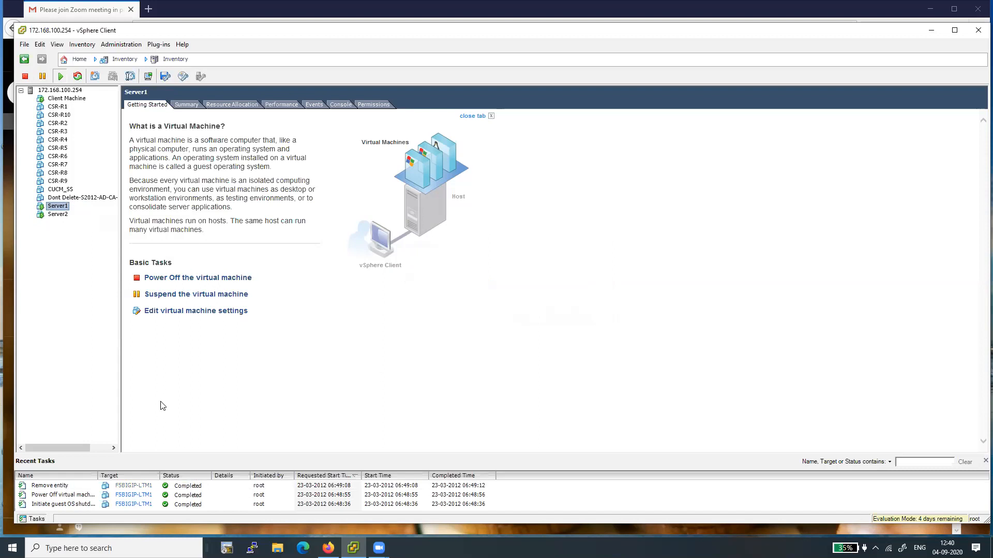
Step: Start deploying an OVF template from the BIGIP-16.0.0-0.0.12.ALL-vmware file in the Downloads folder
click(24, 46)
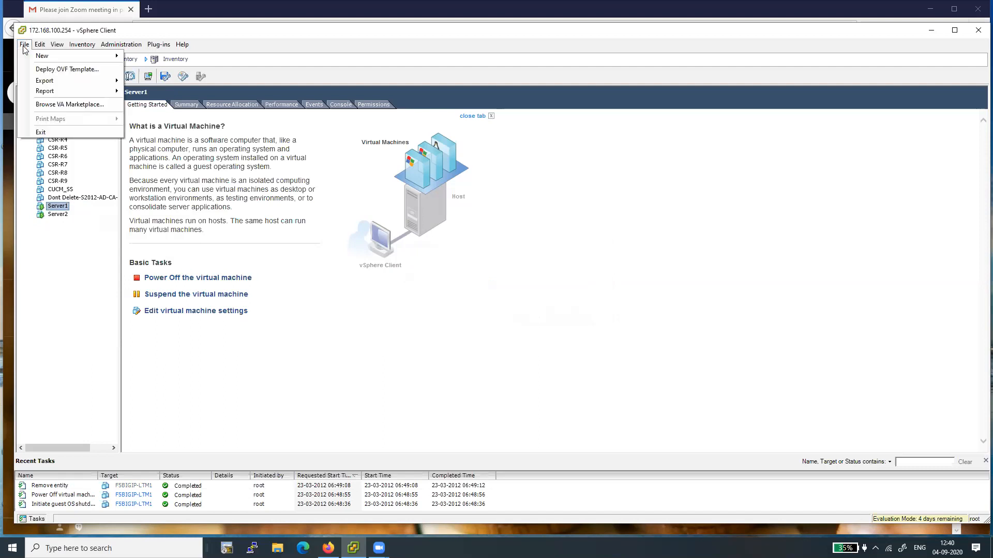
click(69, 71)
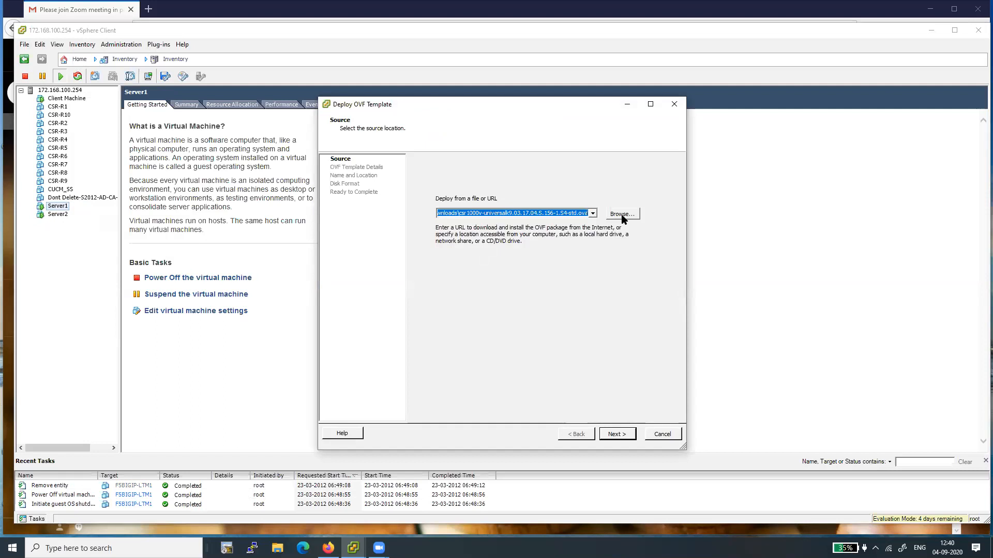
click(593, 213)
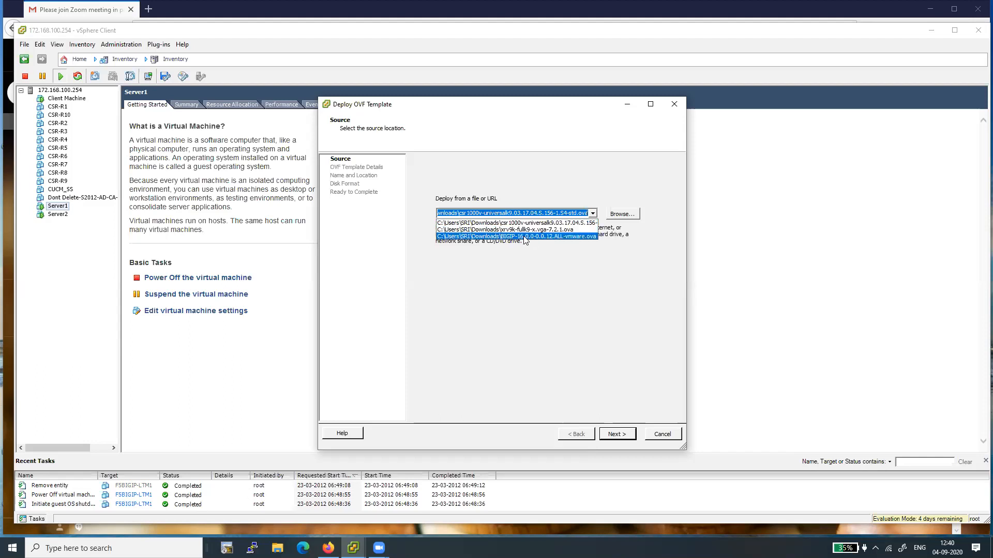
click(565, 237)
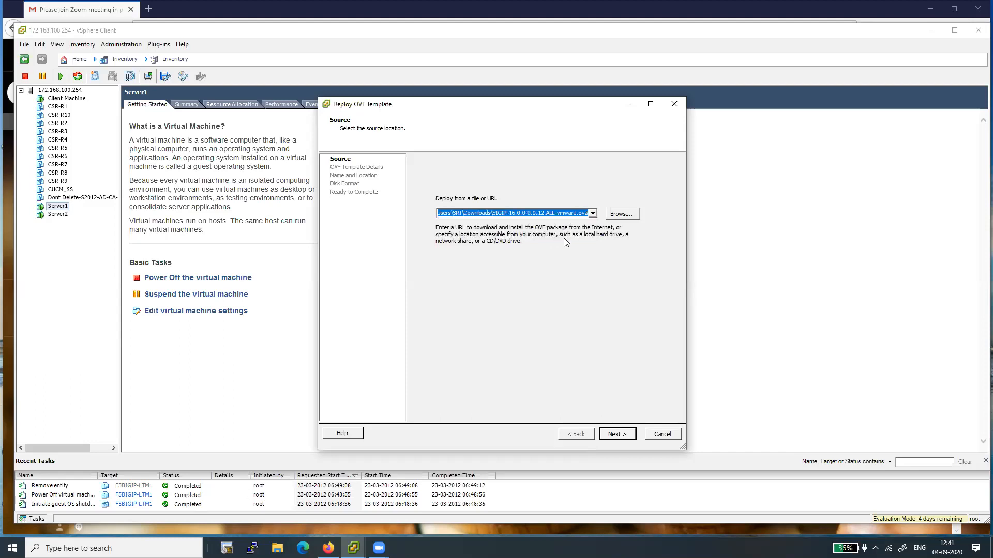
click(613, 217)
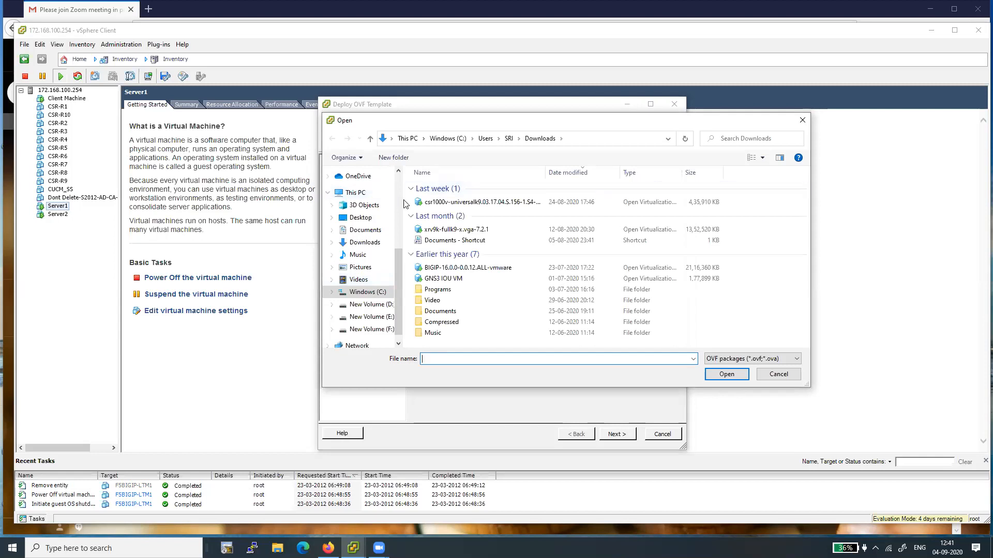
click(469, 268)
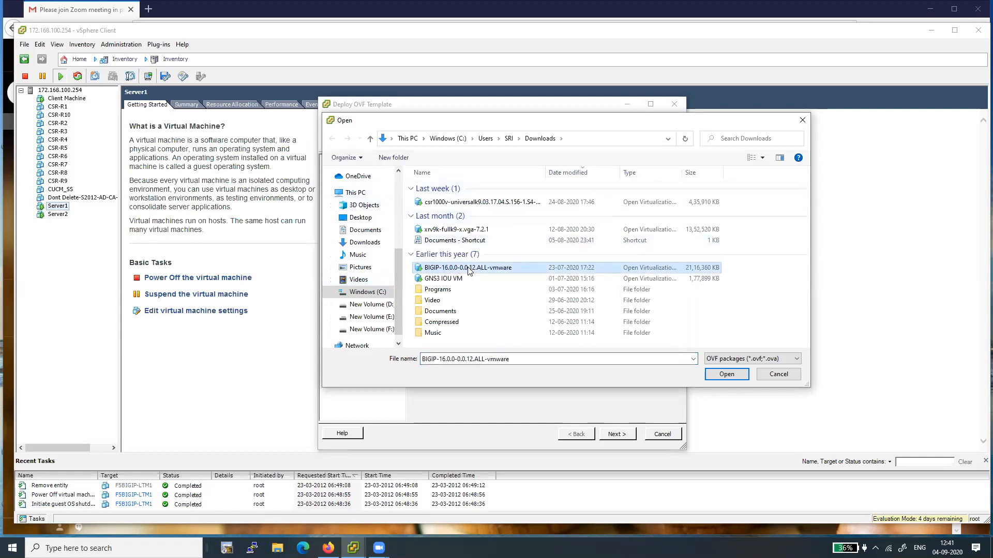
double_click(490, 272)
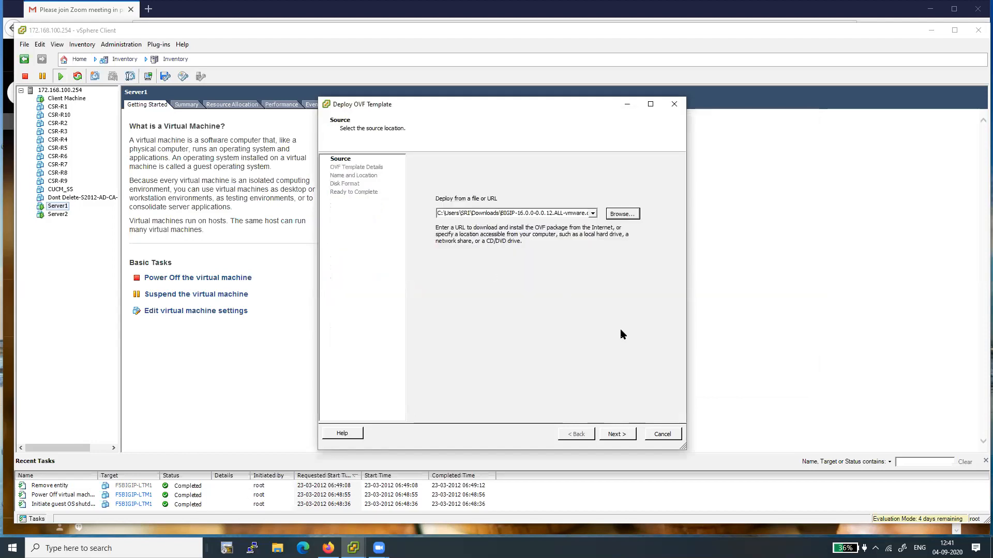
Step: Proceed past the OVF template details and accept the end user license agreement
click(614, 433)
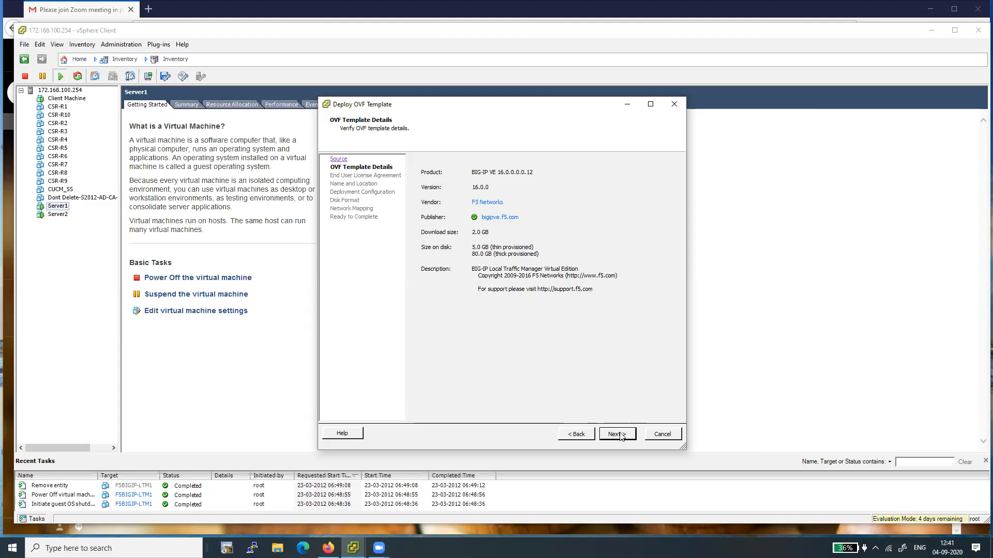
click(620, 435)
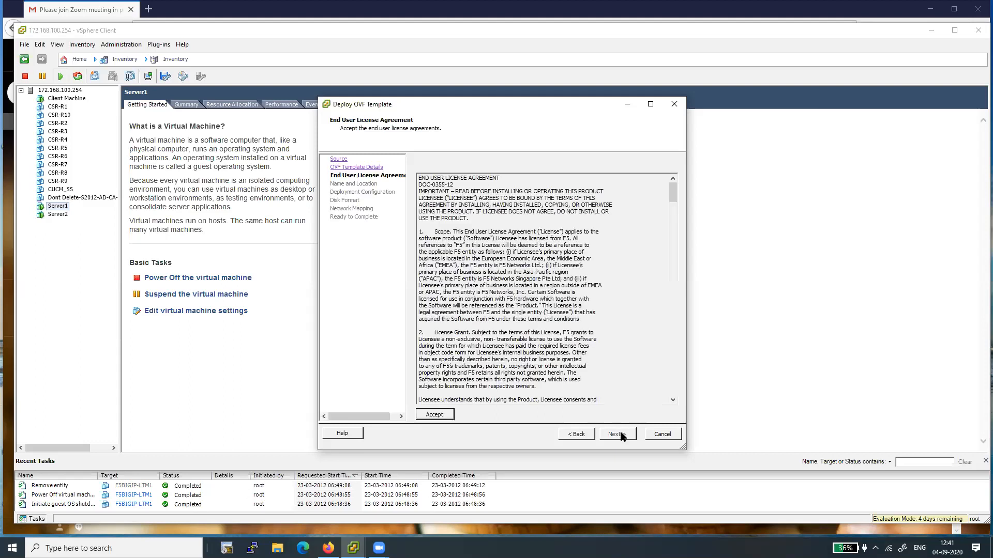
click(435, 415)
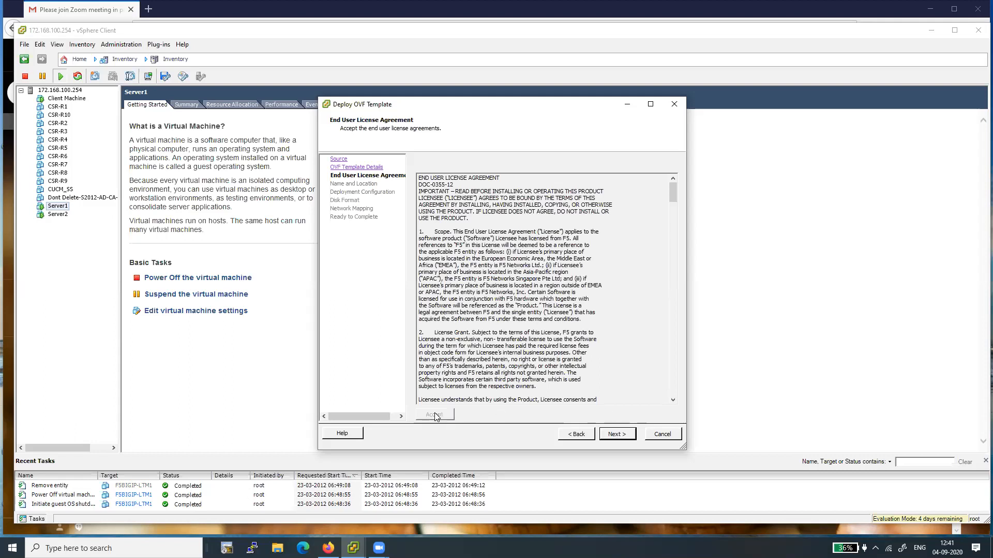
click(617, 436)
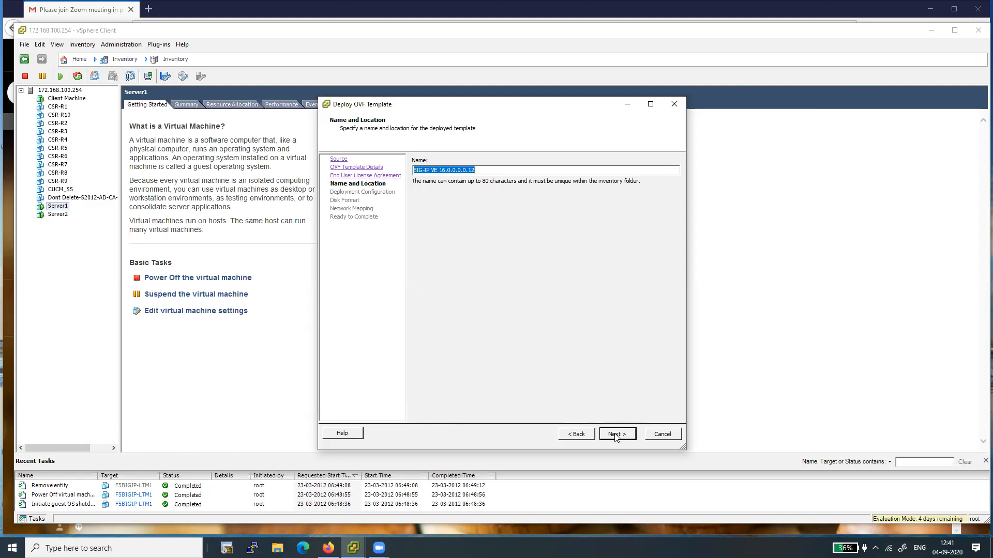
Step: Name the deployed virtual machine F5BIG-IP-LTM1
text(F5BIG-IP)
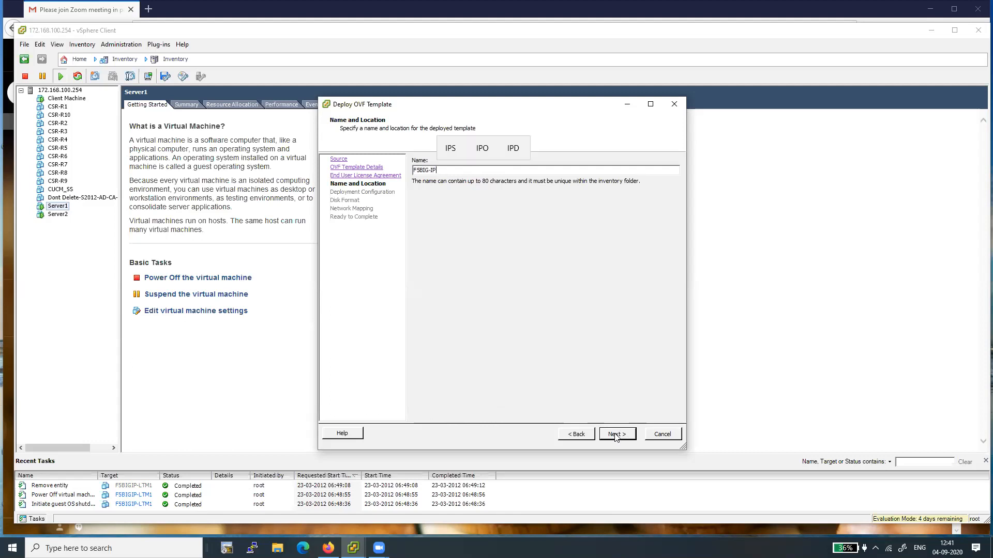
text(-LTM1)
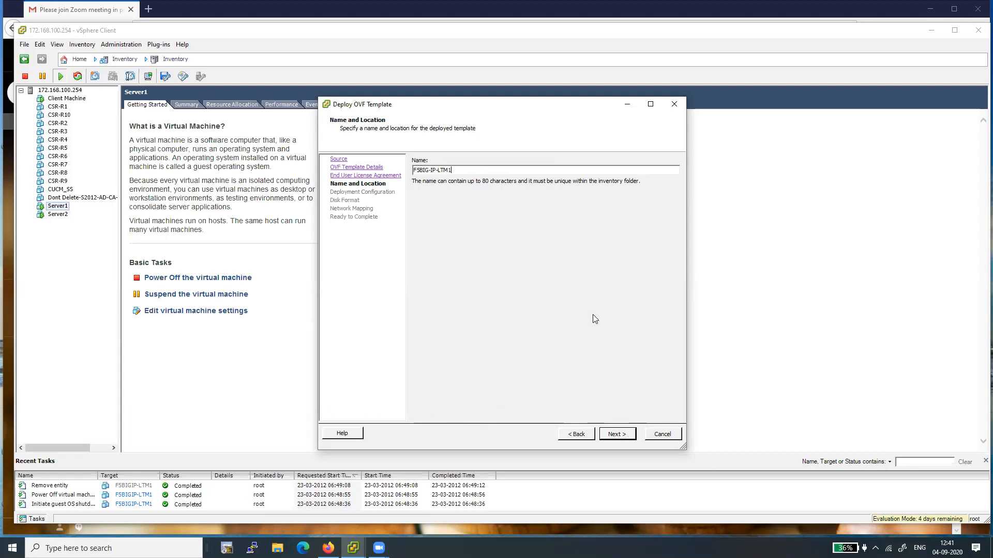
click(621, 435)
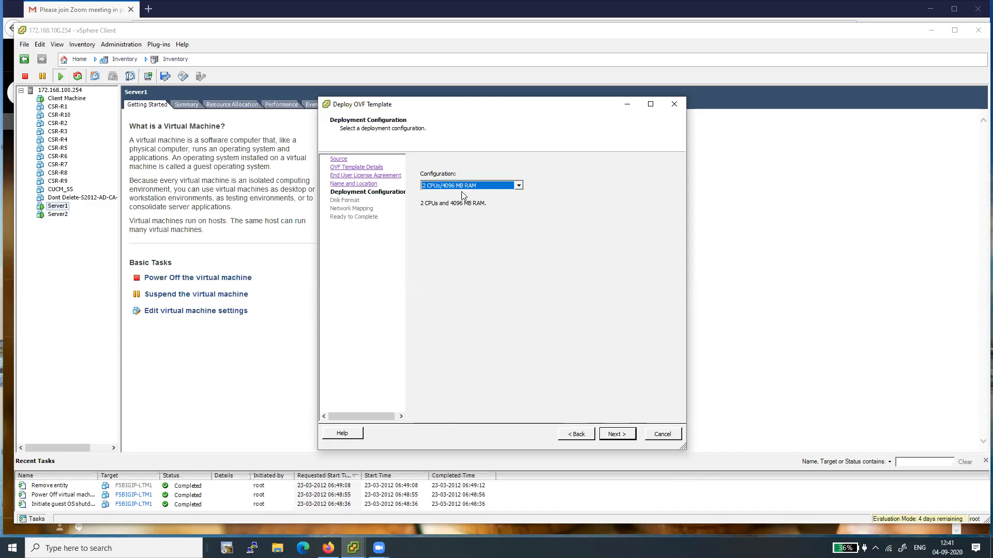
Step: Keep the 2 CPUs/4096 MB RAM deployment configuration and the Thick Provision Lazy Zeroed disk format
click(518, 186)
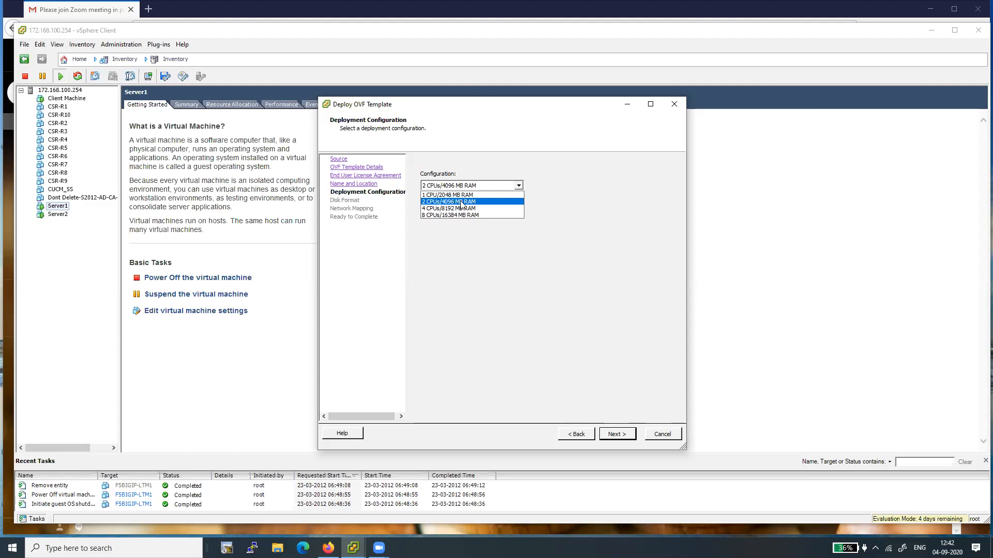
click(565, 212)
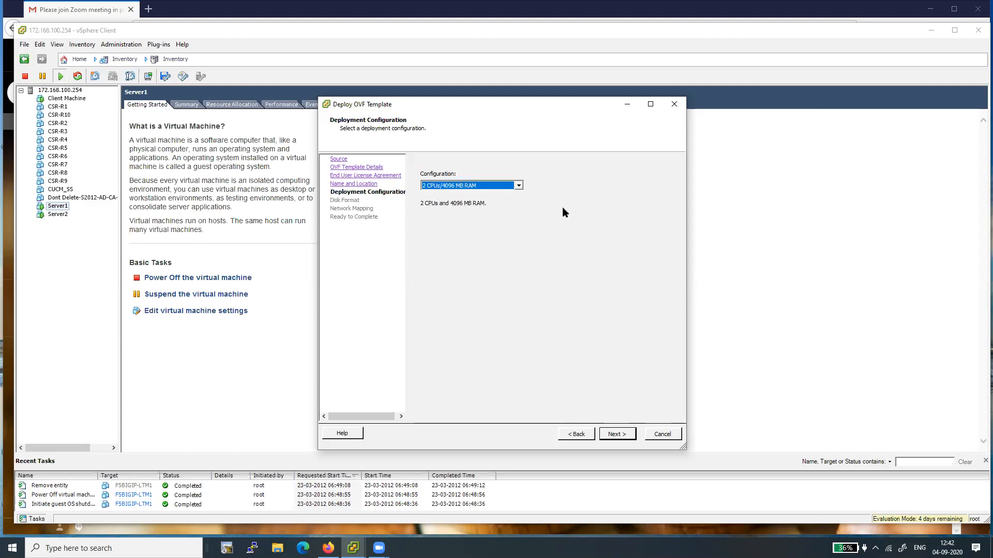
click(614, 435)
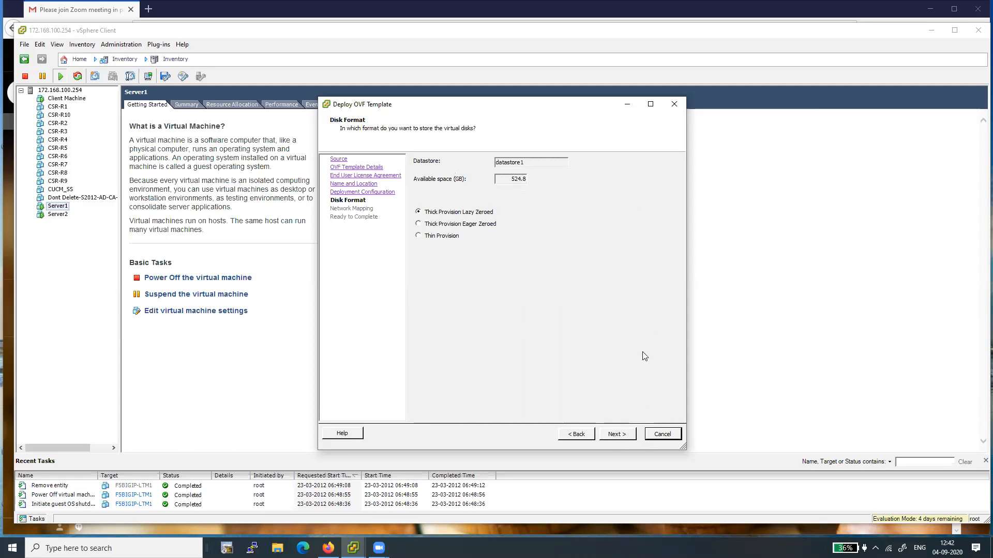
click(614, 434)
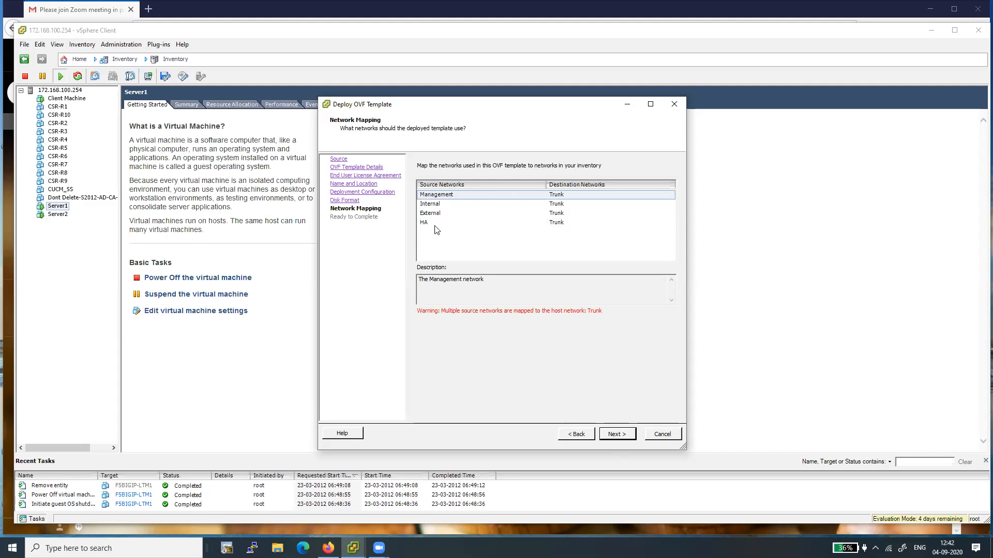
Step: Map the Management source network to VM Network
click(614, 434)
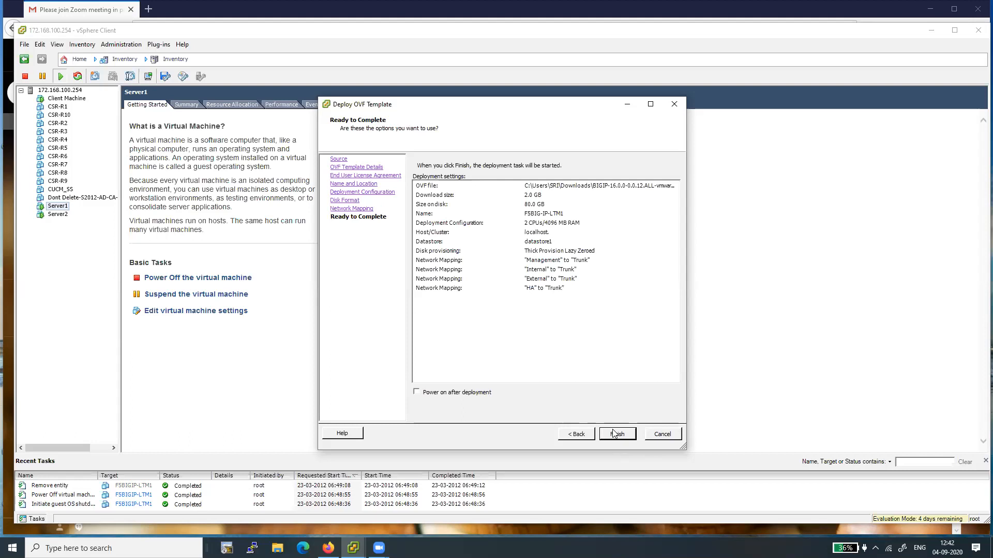
click(578, 436)
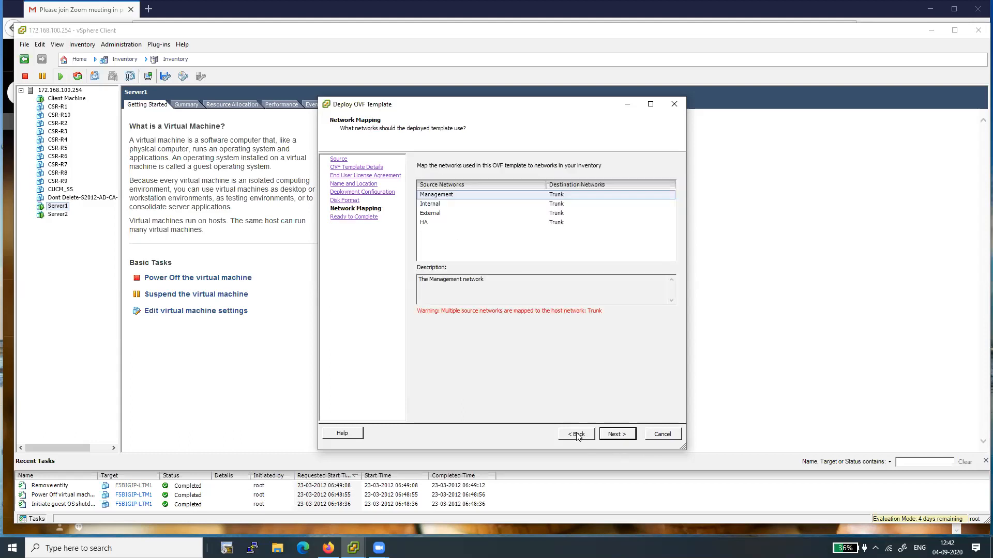
click(552, 195)
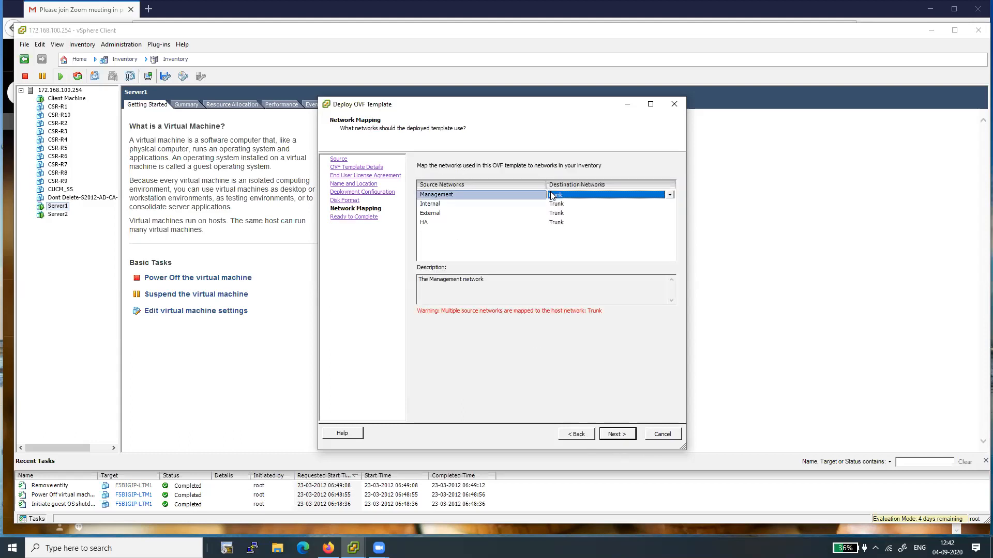
click(669, 195)
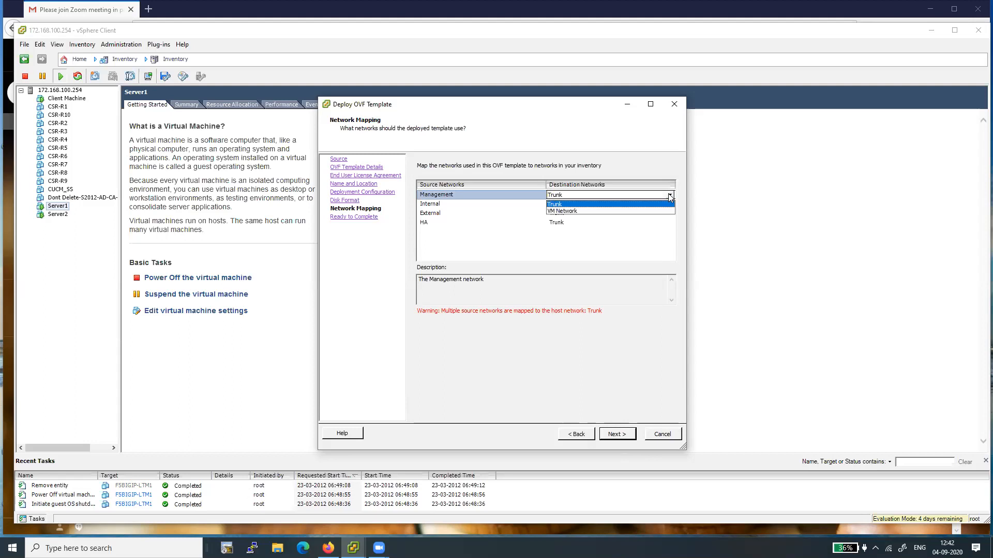
click(575, 211)
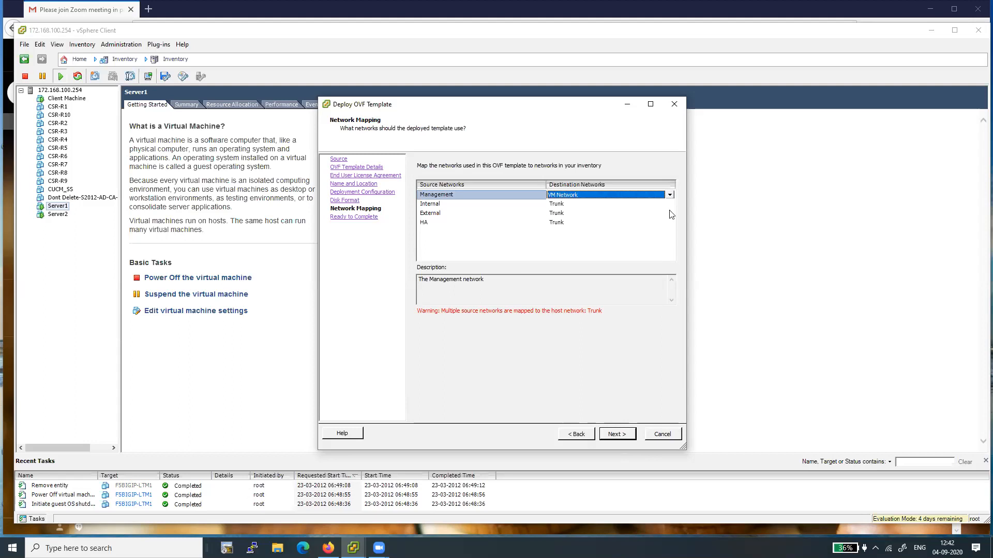
Step: Map the Internal source network to VM Network
click(561, 203)
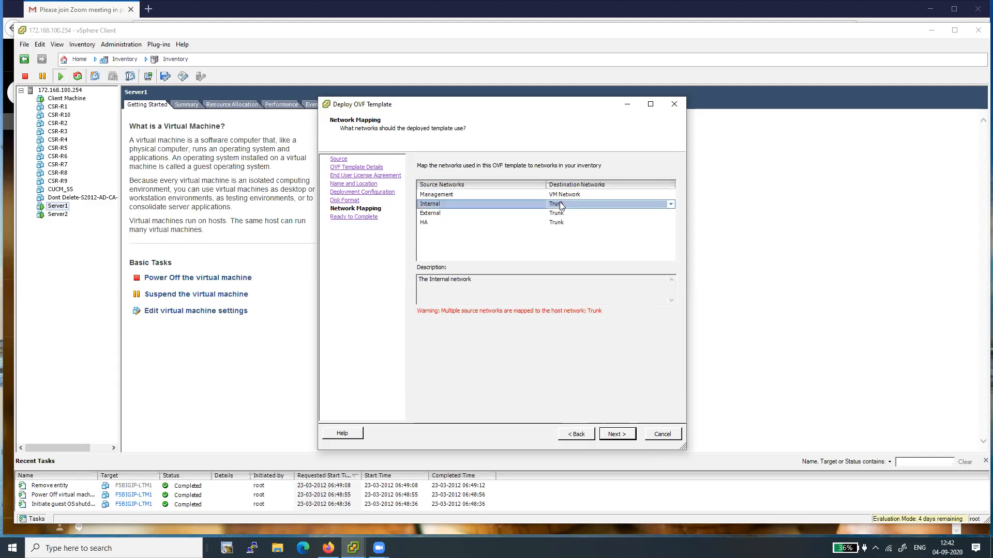
click(671, 205)
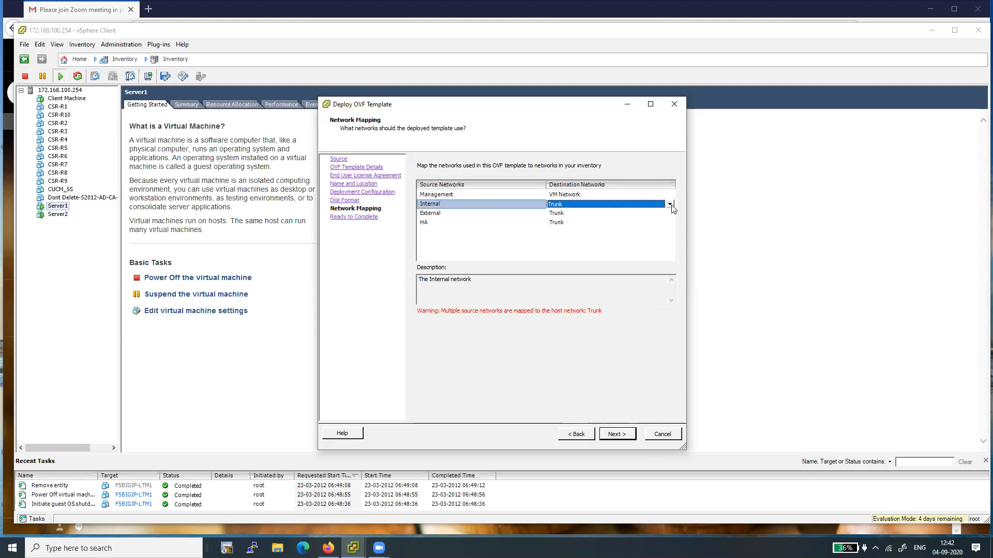
click(577, 196)
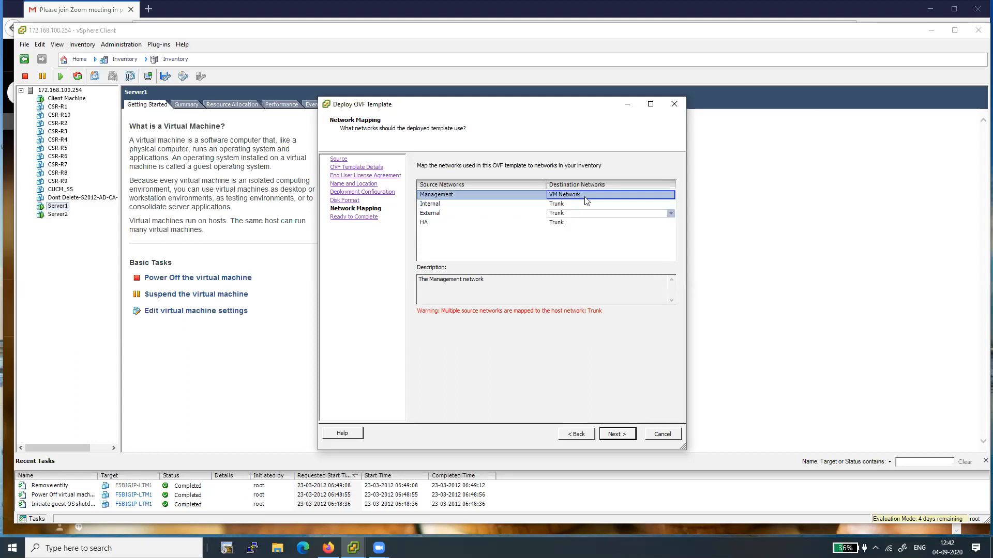
click(555, 205)
click(671, 208)
click(671, 208)
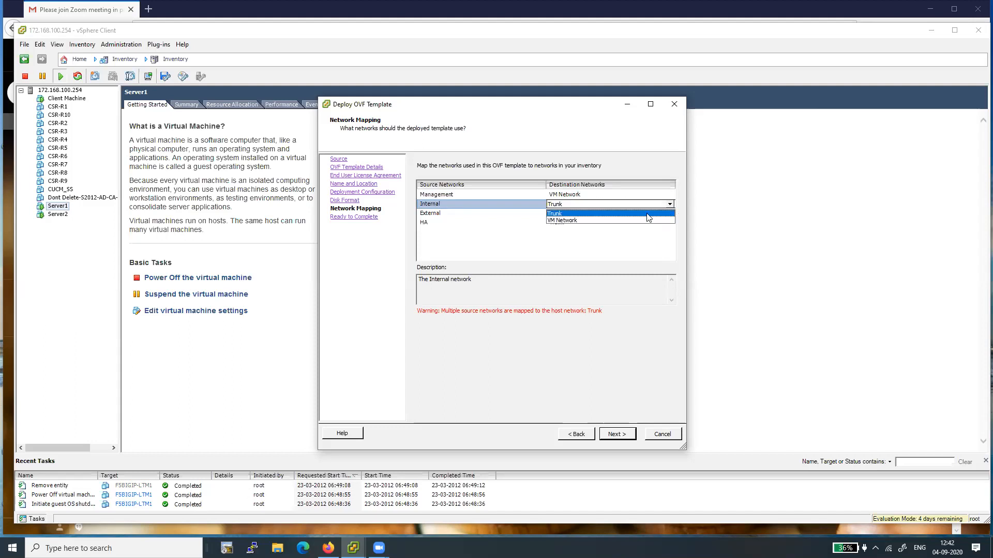
click(634, 220)
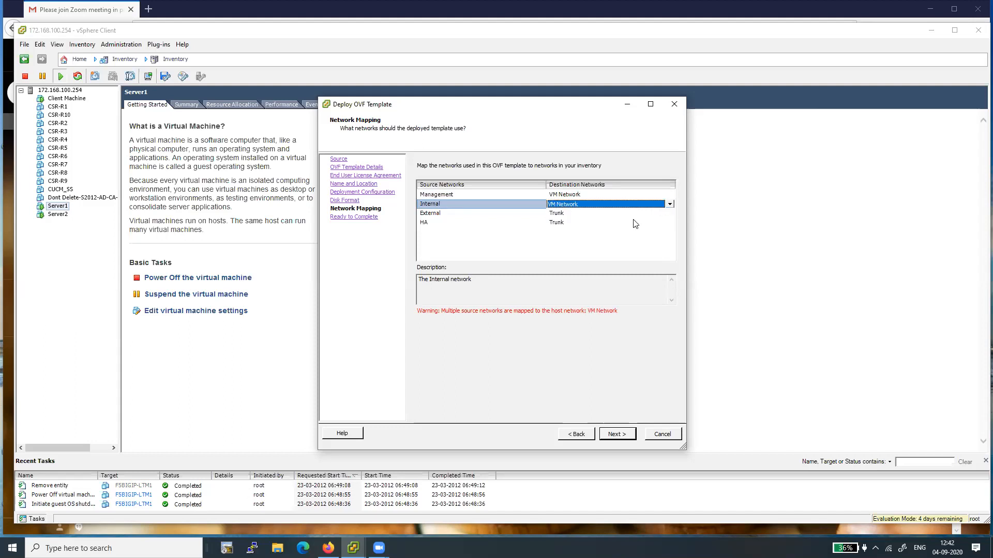
Step: Map the External source network to VM Network
click(559, 214)
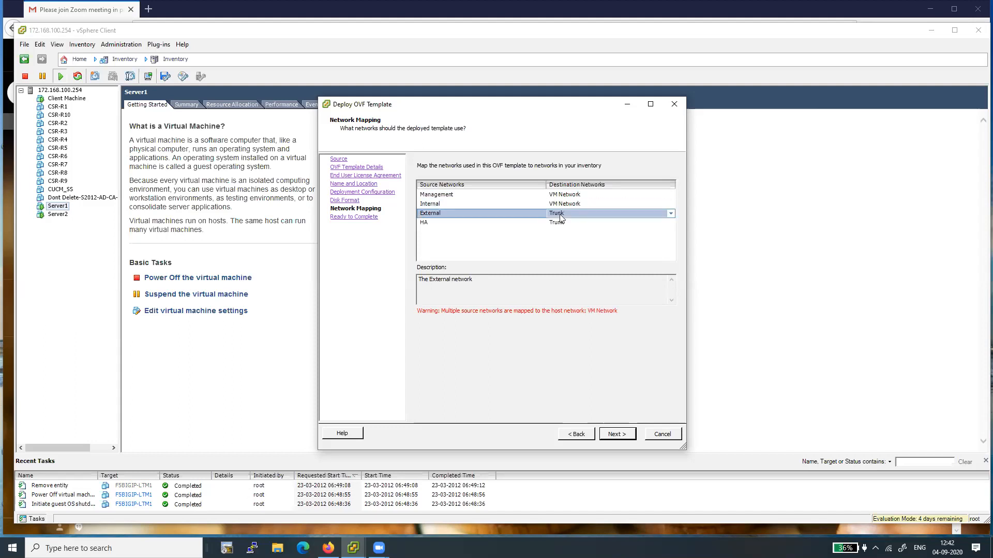
click(671, 214)
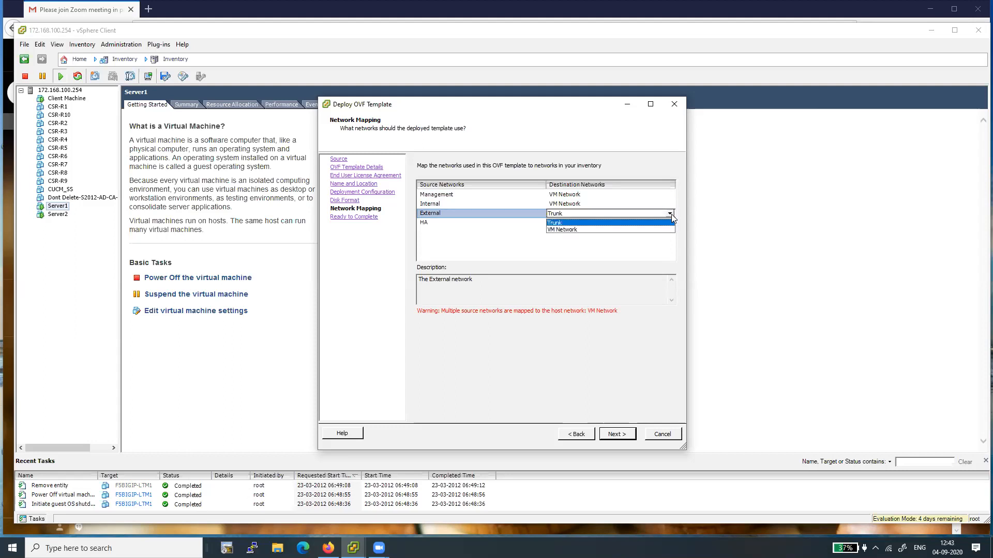
click(626, 231)
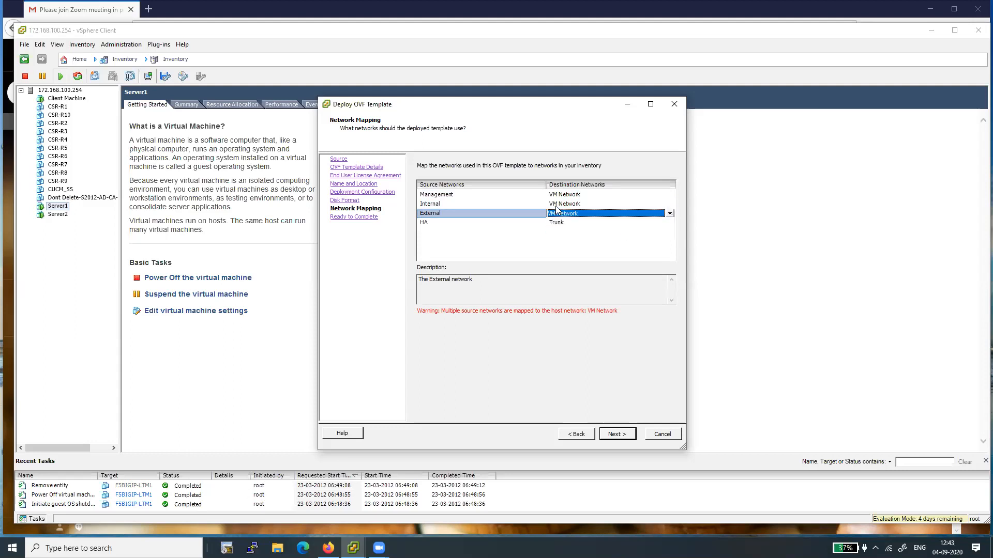
click(670, 213)
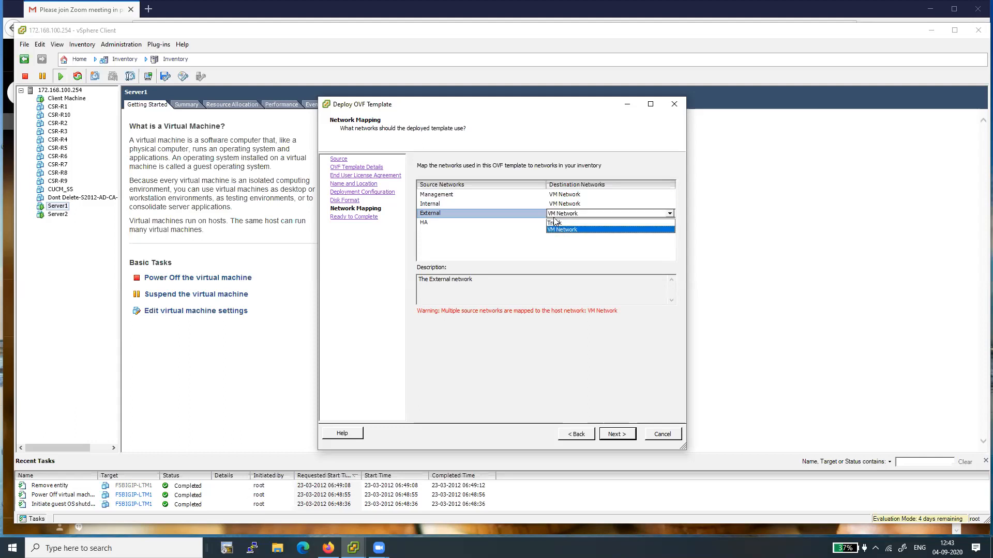
click(654, 240)
click(604, 257)
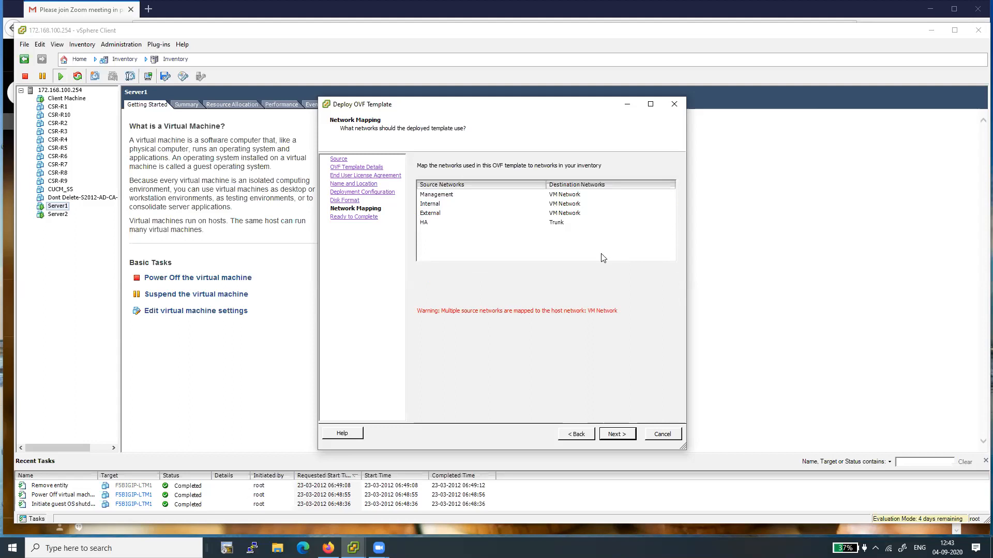
Step: Map the HA source network to VM Network
click(558, 224)
click(557, 226)
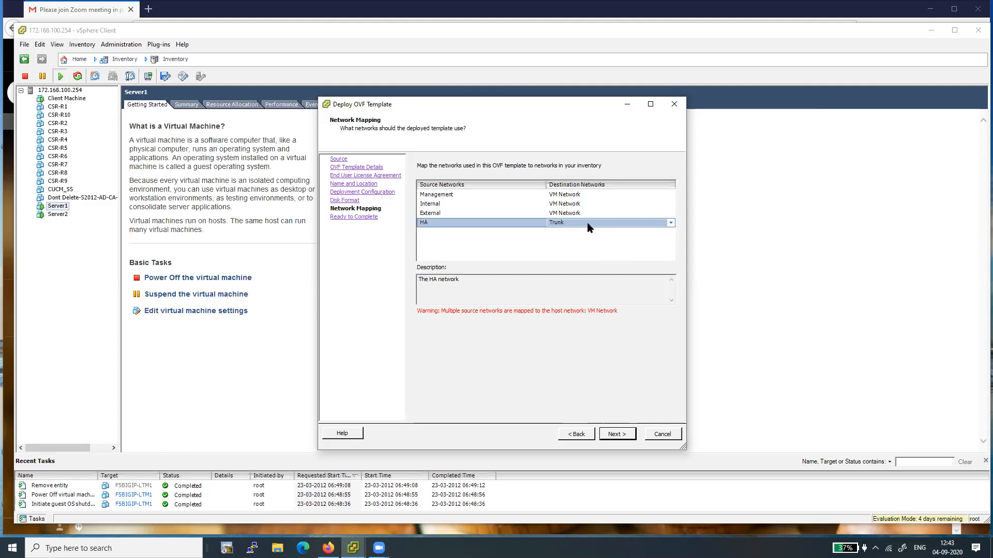
click(668, 223)
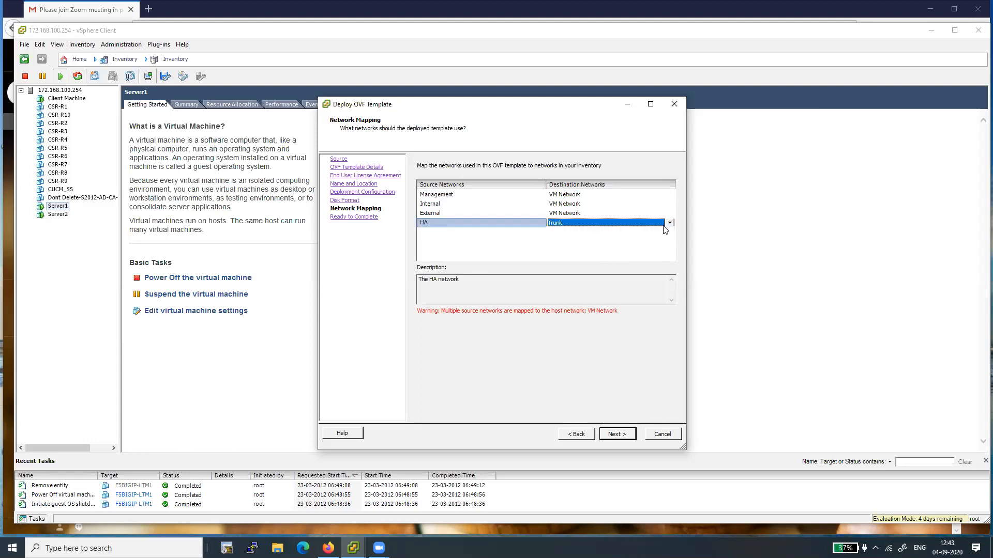
click(669, 223)
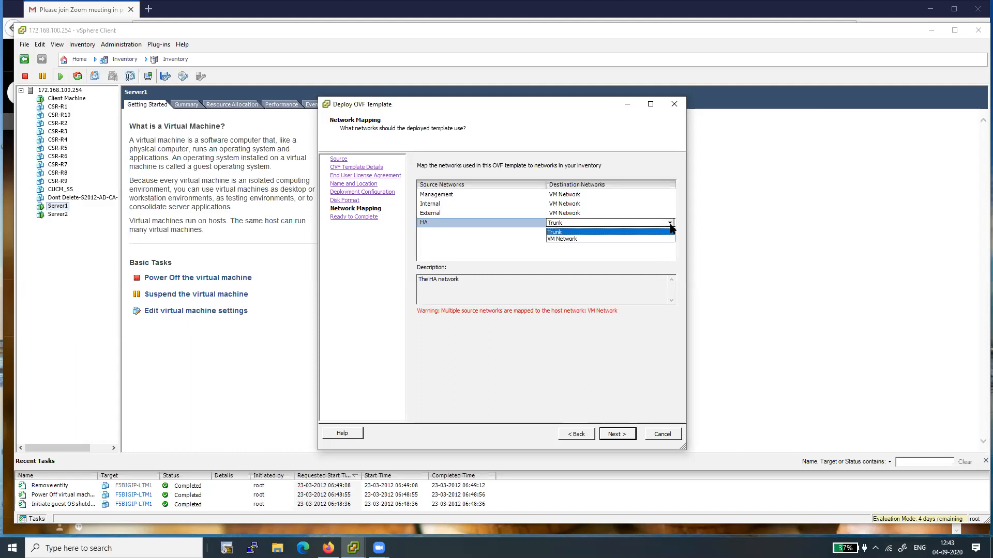
click(621, 240)
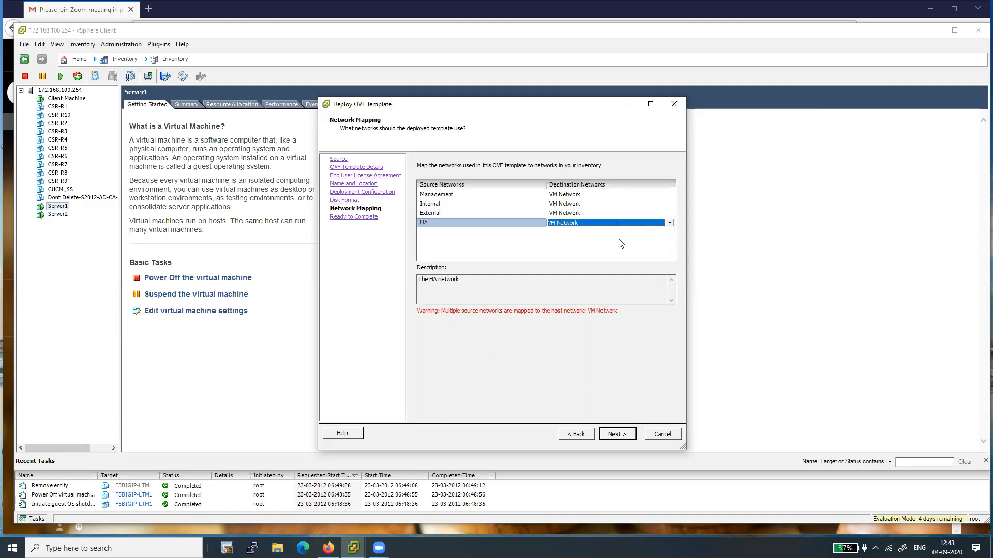
Step: Finish the OVF deployment with the reviewed settings and close the completion notice
click(617, 436)
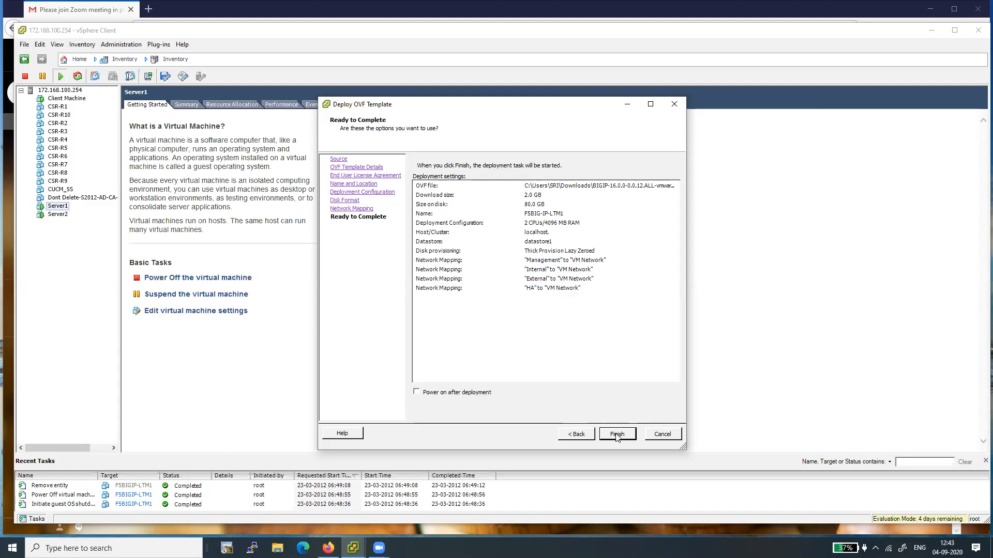
click(617, 434)
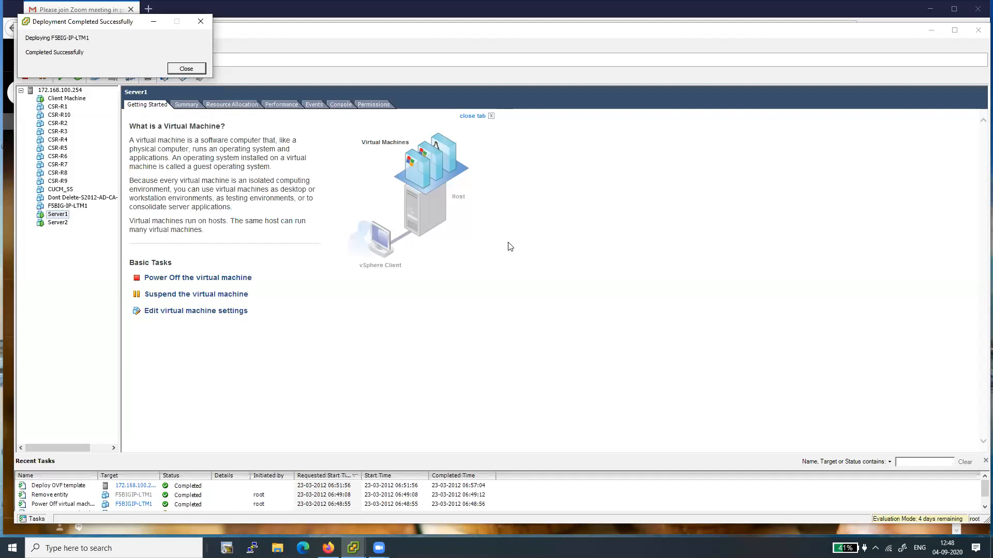
click(186, 69)
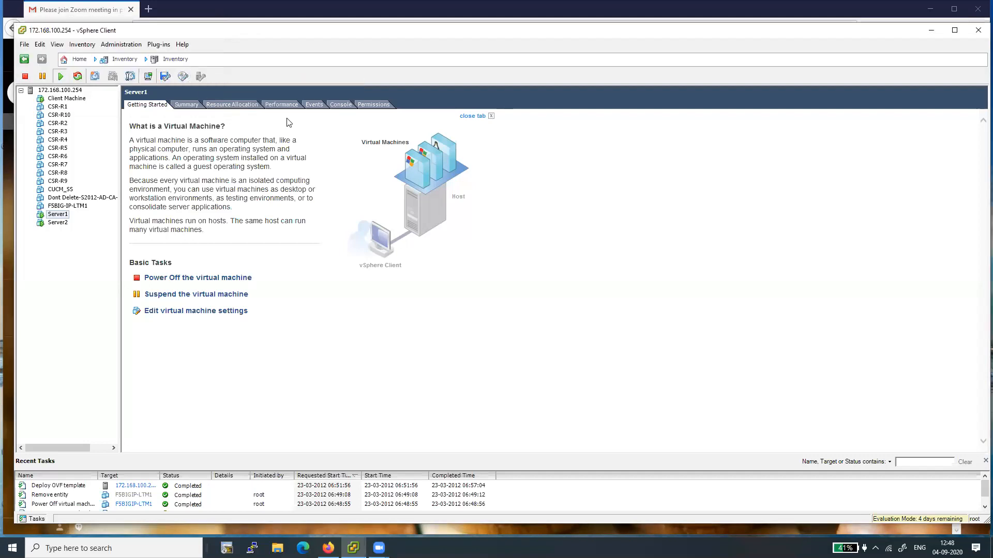
Step: Power on the F5BIG-IP-LTM1 virtual machine
click(60, 206)
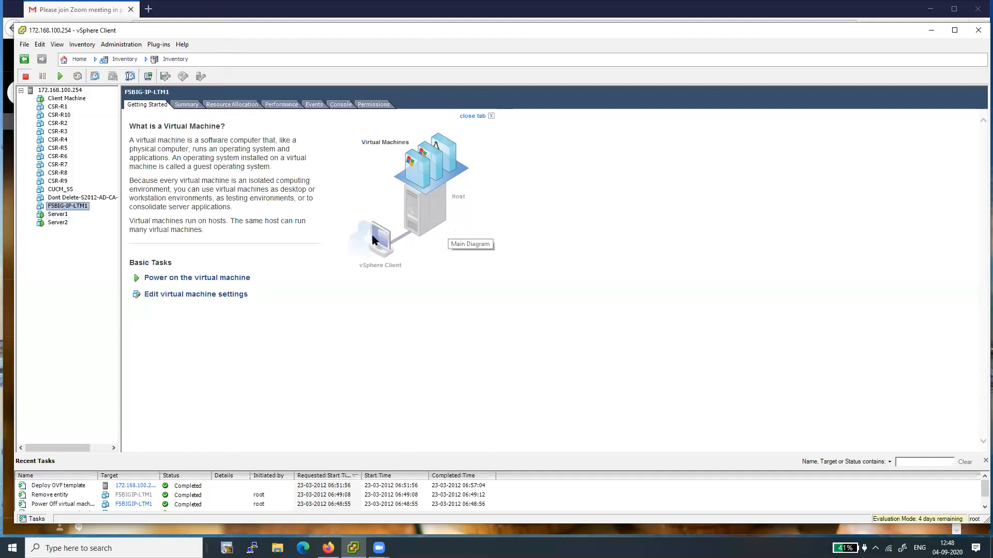
click(174, 278)
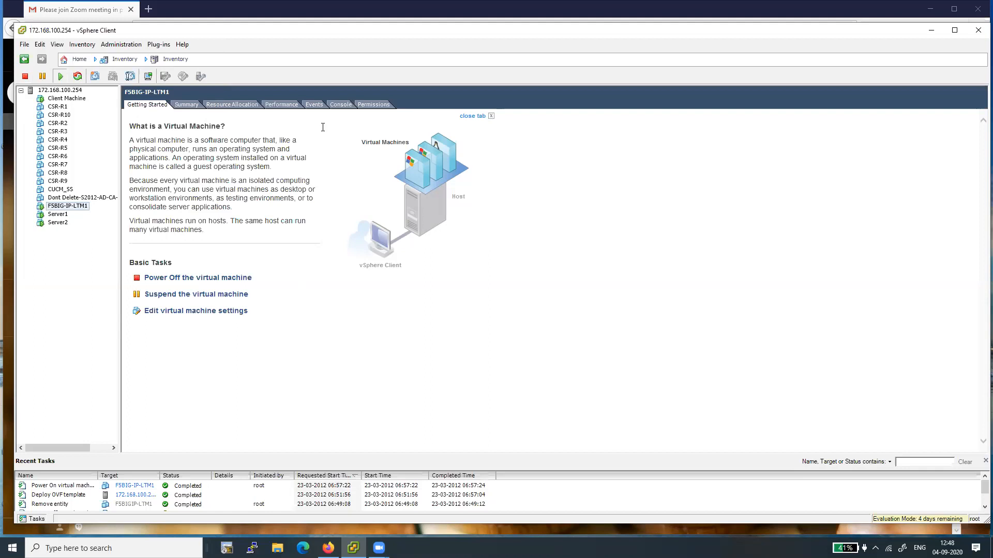
Step: Open the F5BIG-IP-LTM1 console in a separate window, widen it and dismiss the connections notice
click(341, 106)
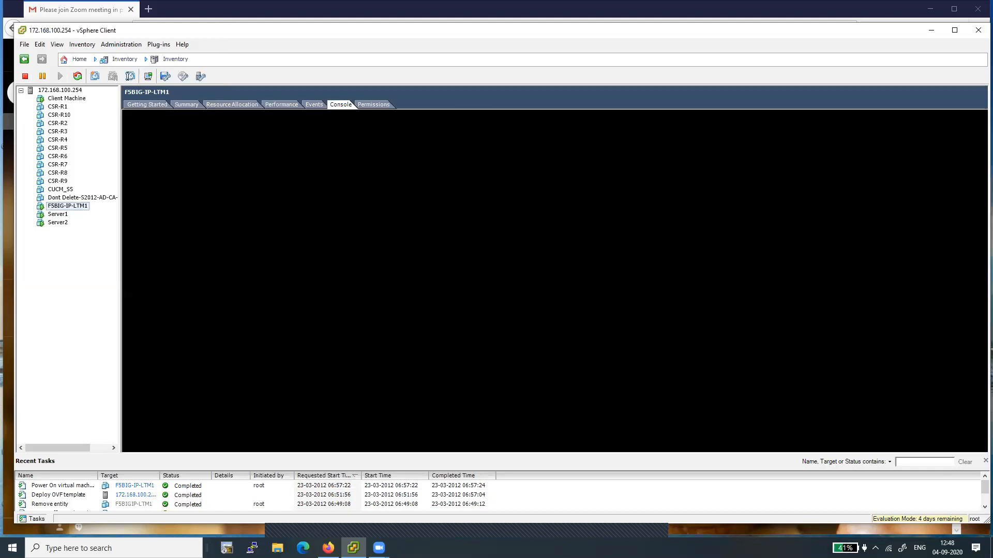
click(148, 77)
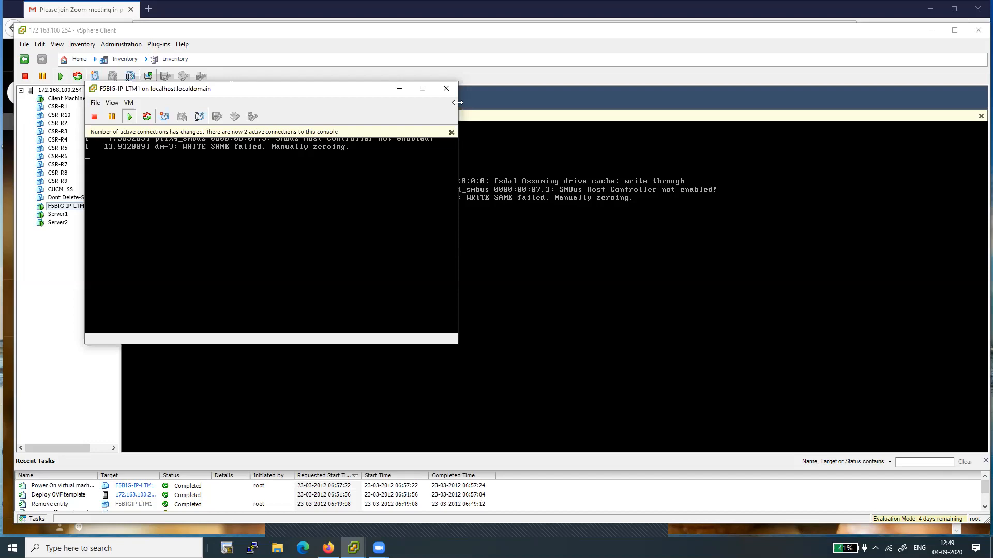
drag(458, 102, 763, 117)
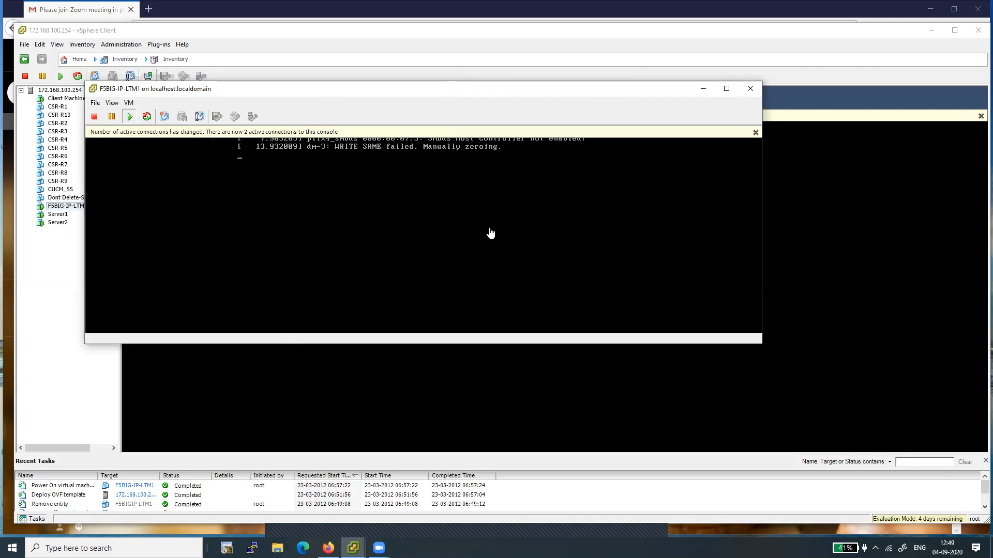
click(756, 134)
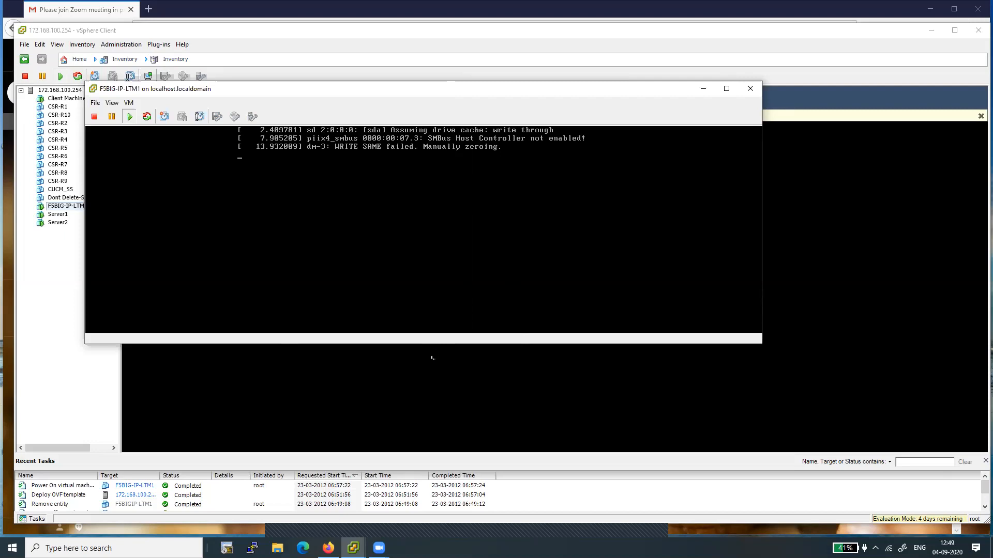
drag(430, 344, 431, 412)
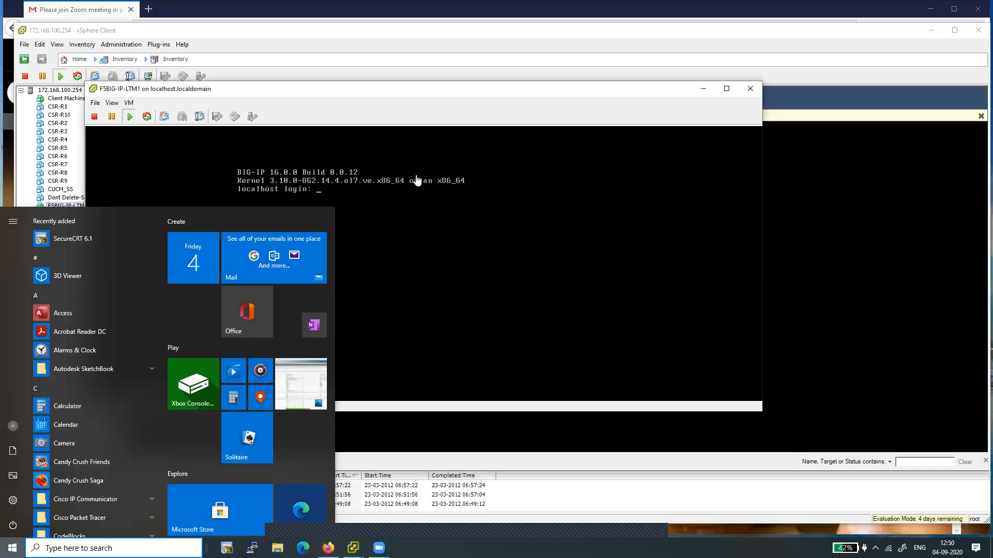
click(417, 182)
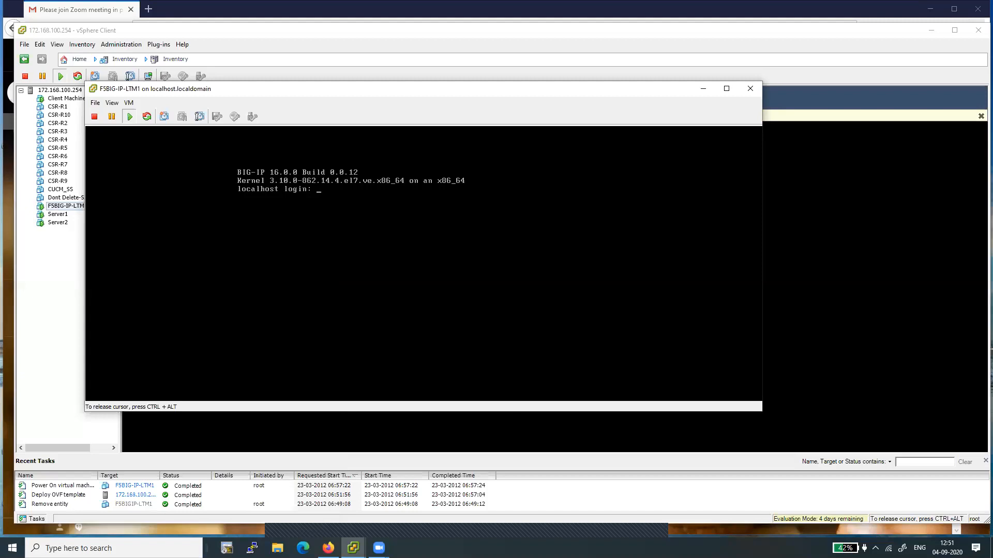
Step: Log in to the console as root and complete the enforced root password change
text(root)
key(Return)
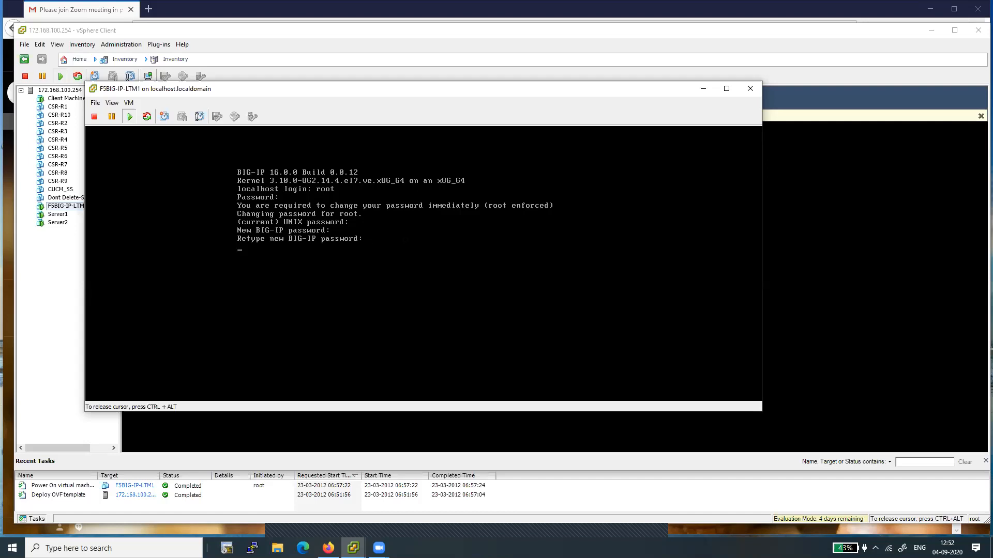
key(Return)
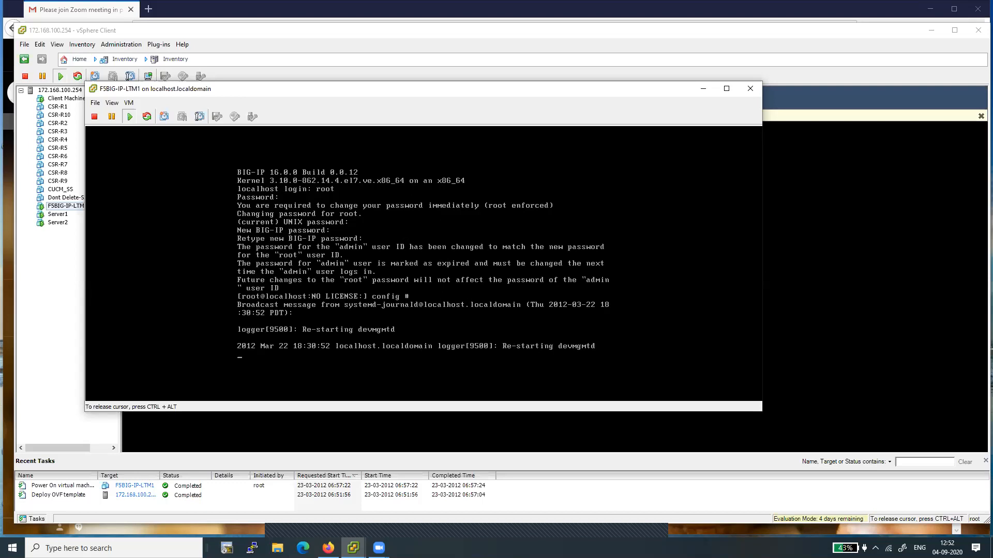
Step: Run the config utility and choose IPv4 for the management port setup
key(Return)
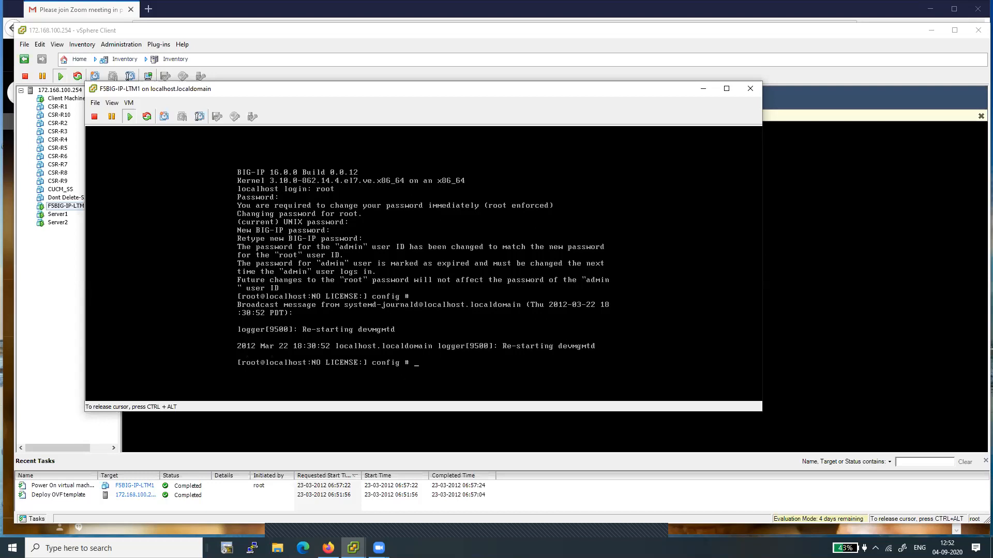
key(Return)
key(Return)
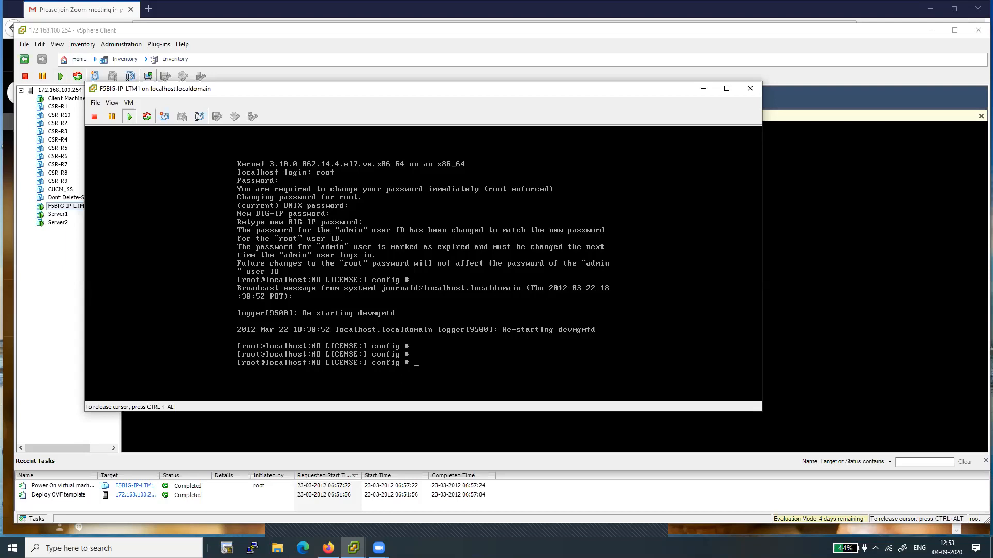
text(config)
key(Return)
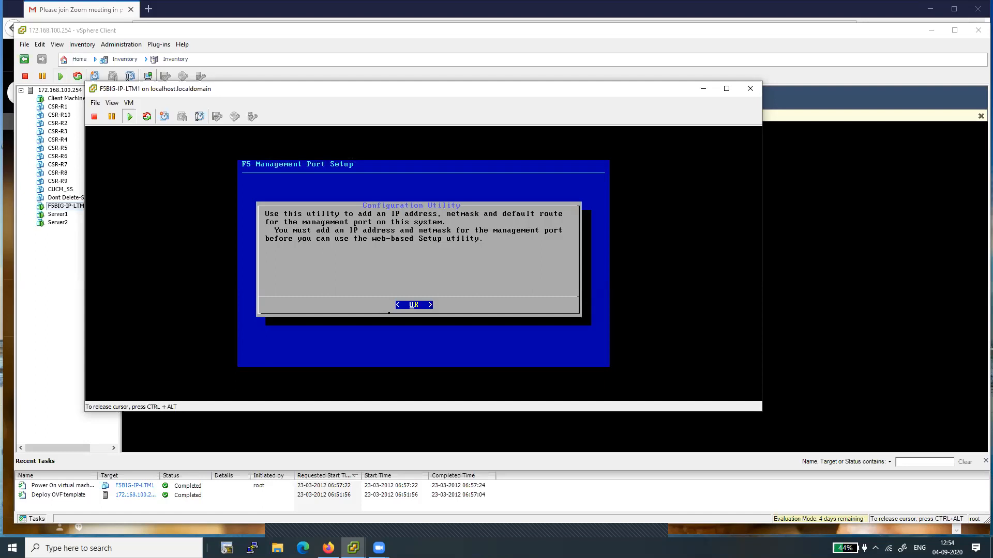
key(Return)
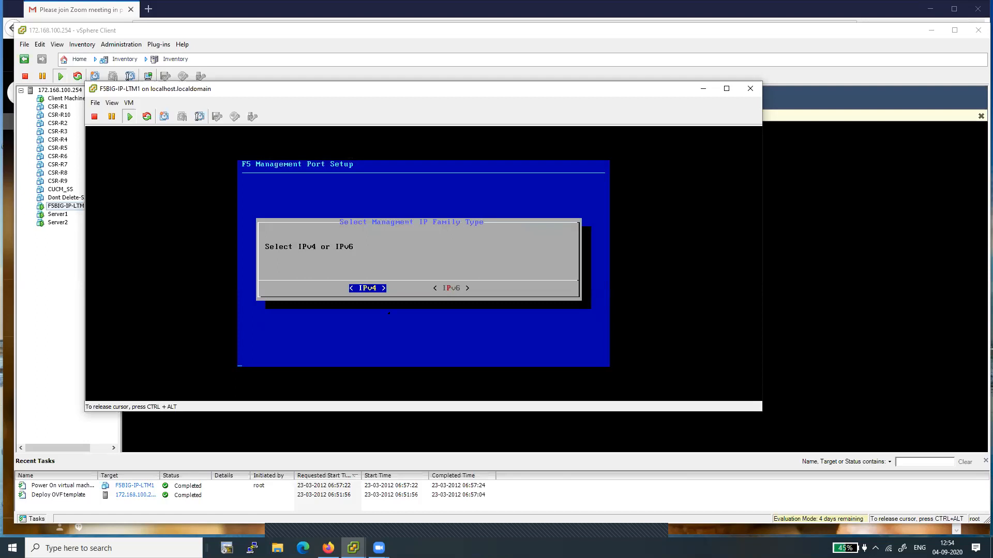
key(Return)
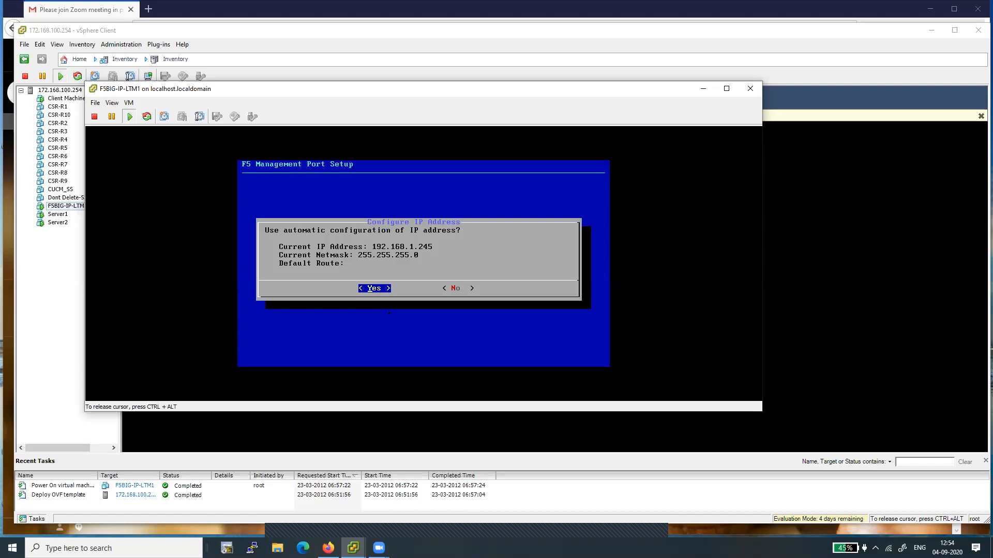
Step: Decline automatic IP configuration and set the management IP address to 172.168.100.245
key(Tab)
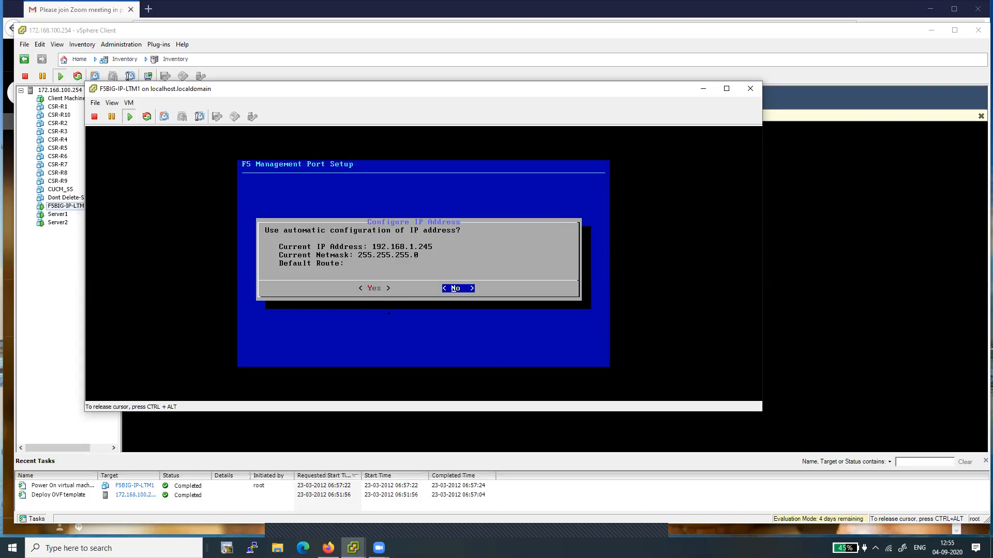
key(Return)
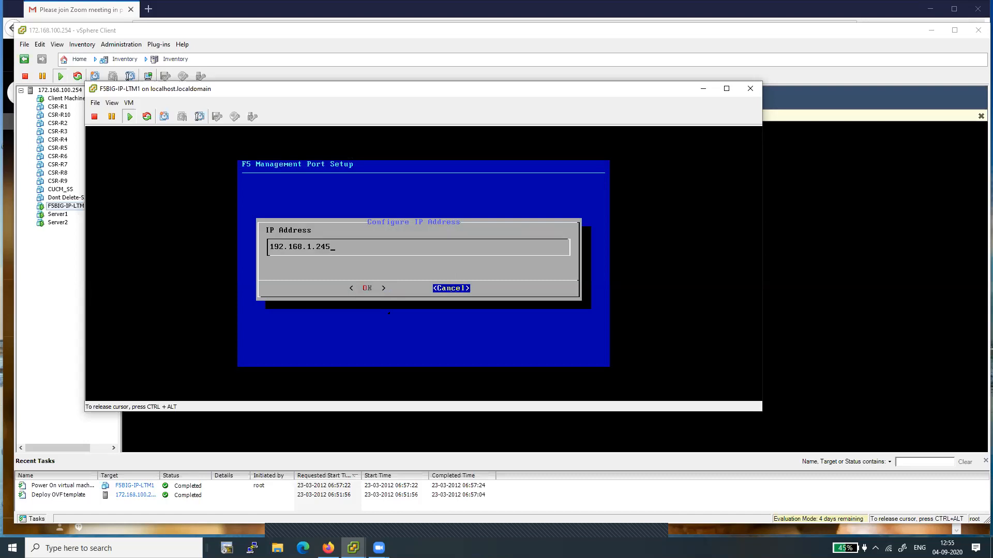
key(BackSpace)
key(BackSpace)
key(BackSpace)
key(BackSpace)
key(BackSpace)
key(BackSpace)
key(BackSpace)
key(BackSpace)
key(BackSpace)
key(BackSpace)
key(BackSpace)
key(BackSpace)
key(BackSpace)
text(172.168.100.245)
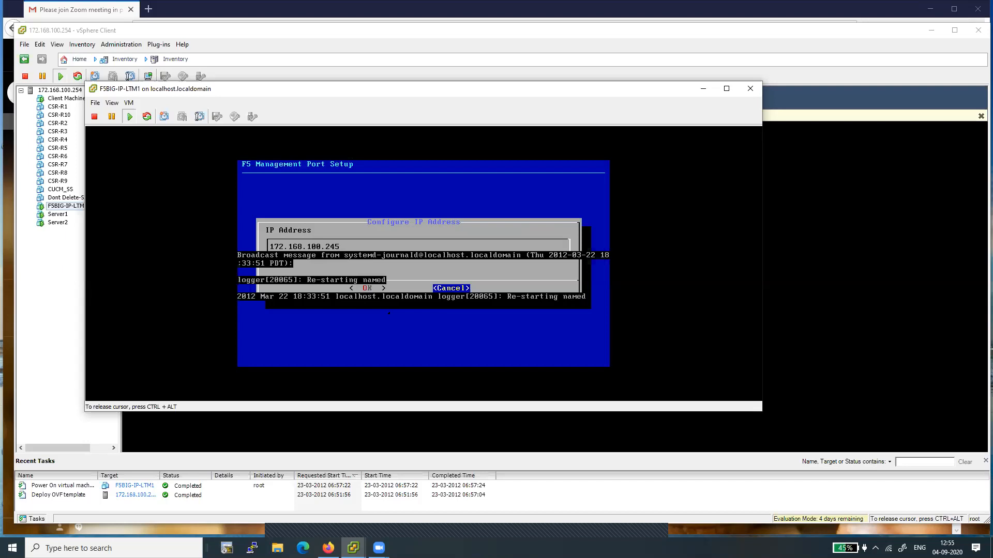
key(Left)
key(Right)
key(Left)
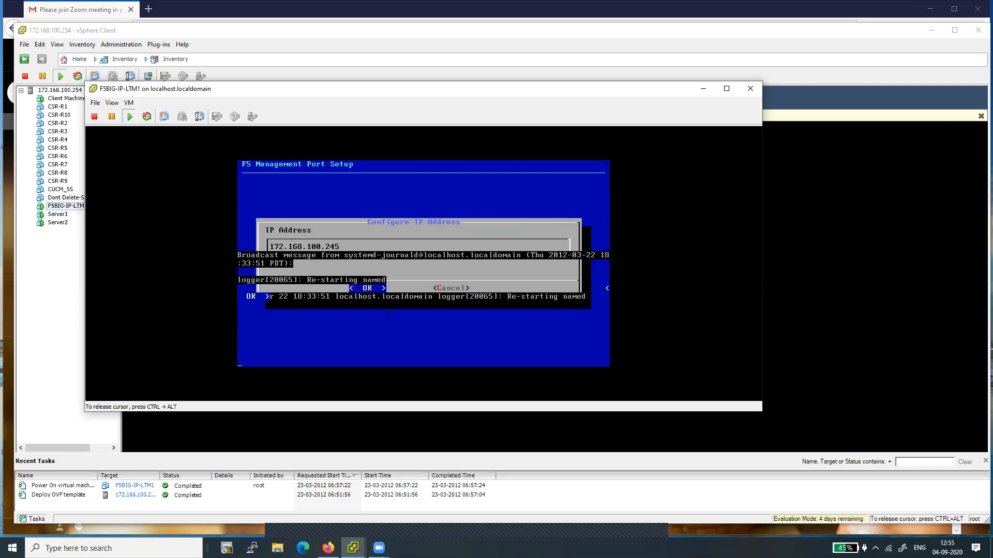
key(Return)
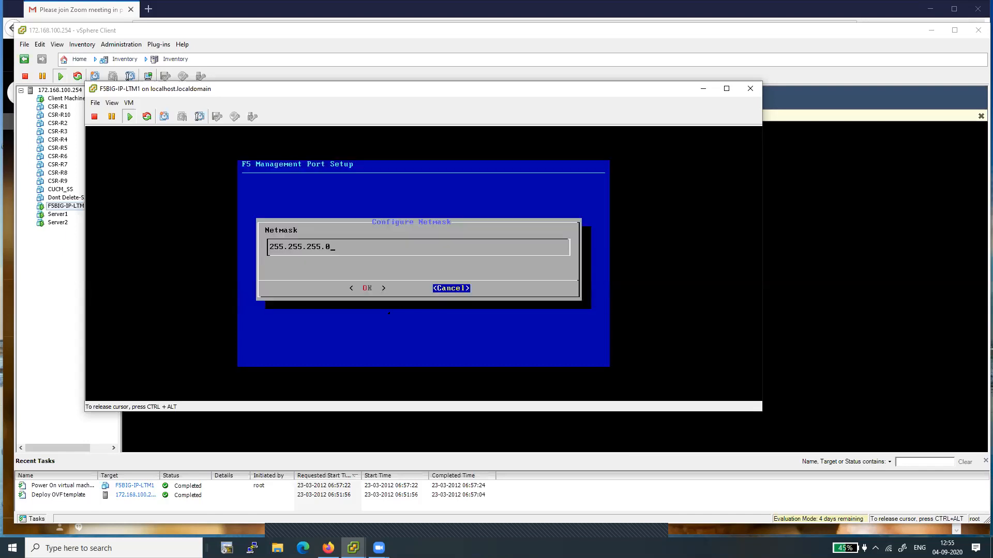
Step: Keep the 255.255.255.0 netmask and choose to create a default route for the management port
key(Tab)
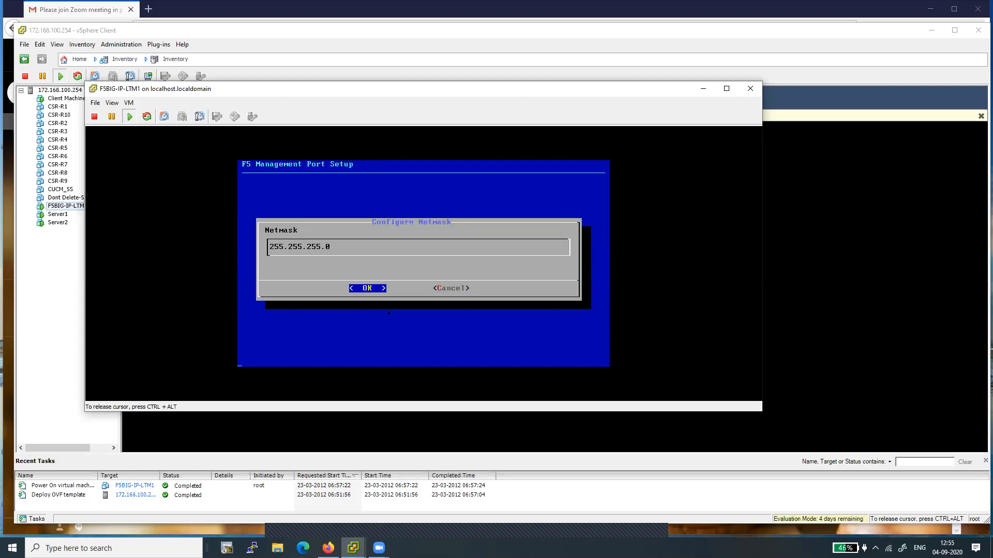
key(Return)
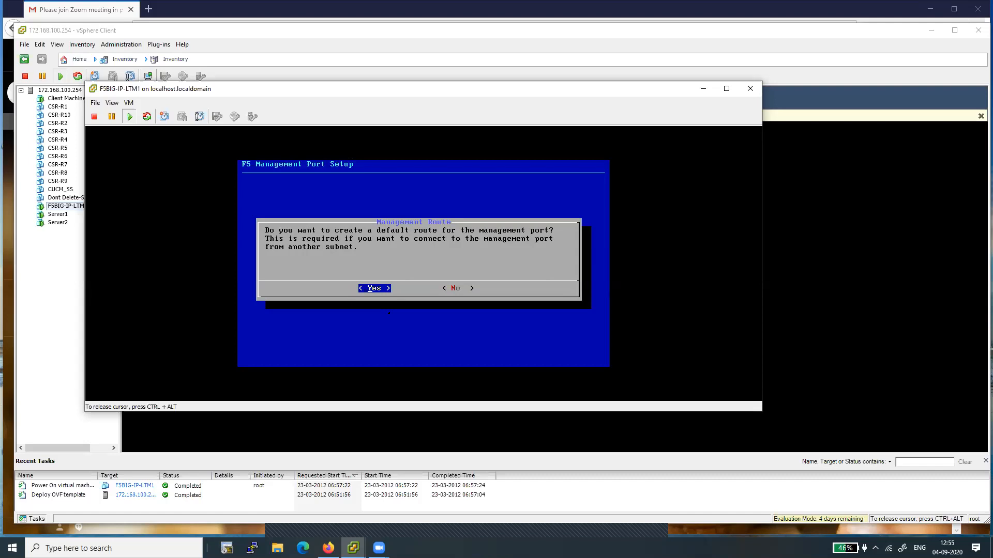
key(Return)
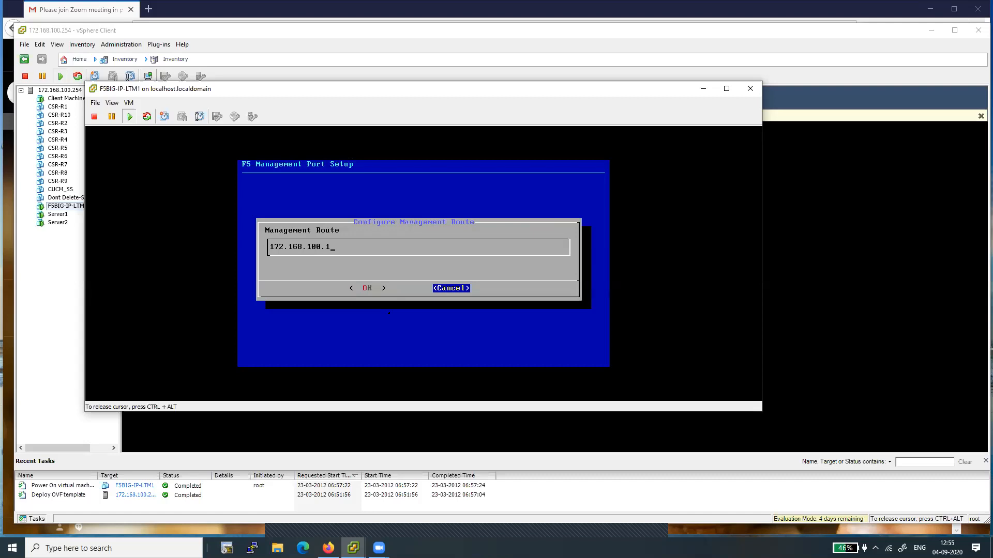
Step: Confirm the management route 172.168.100.1 and release the cursor from the console
key(Tab)
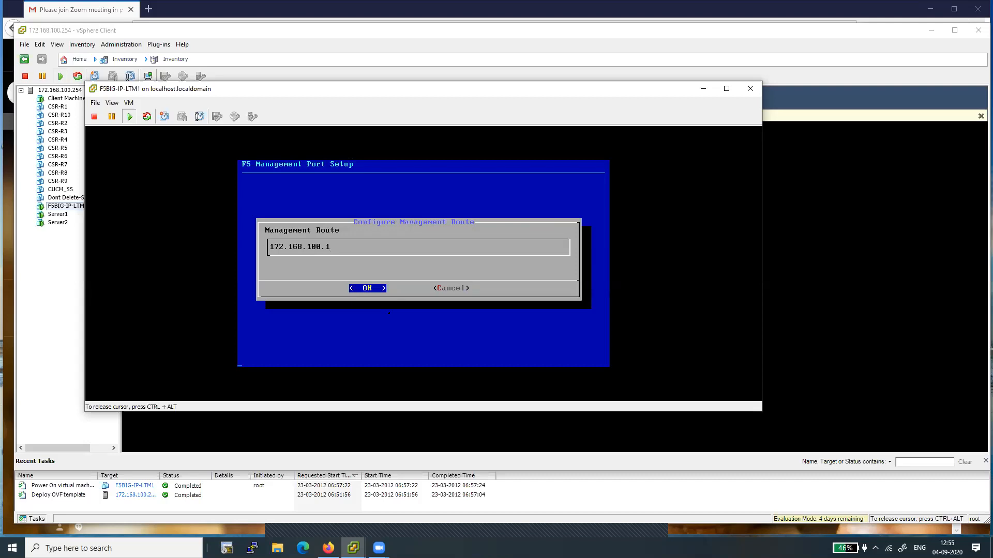
key(Return)
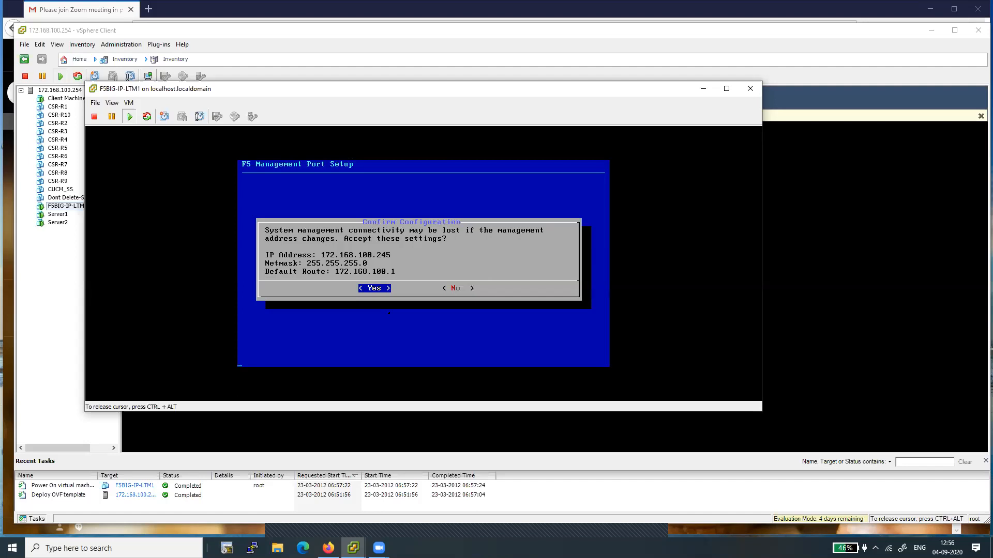
key(ctrl+alt)
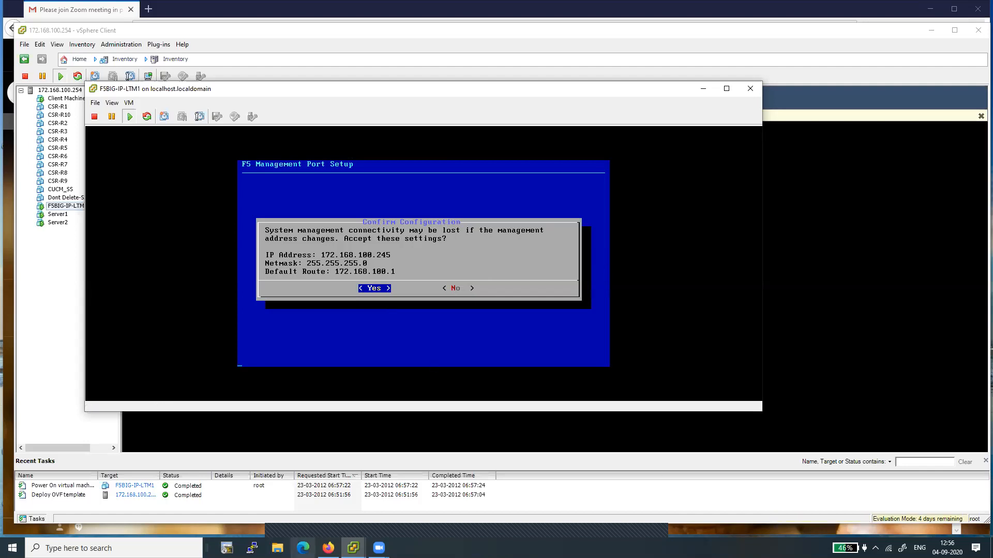
Step: Open a new Firefox private browsing window
mouse_move(328, 548)
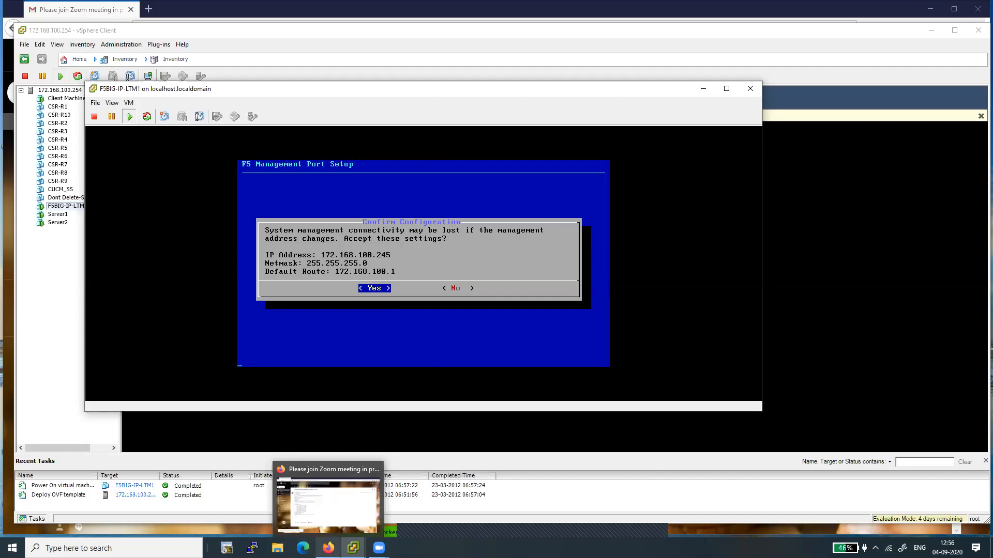
click(328, 548)
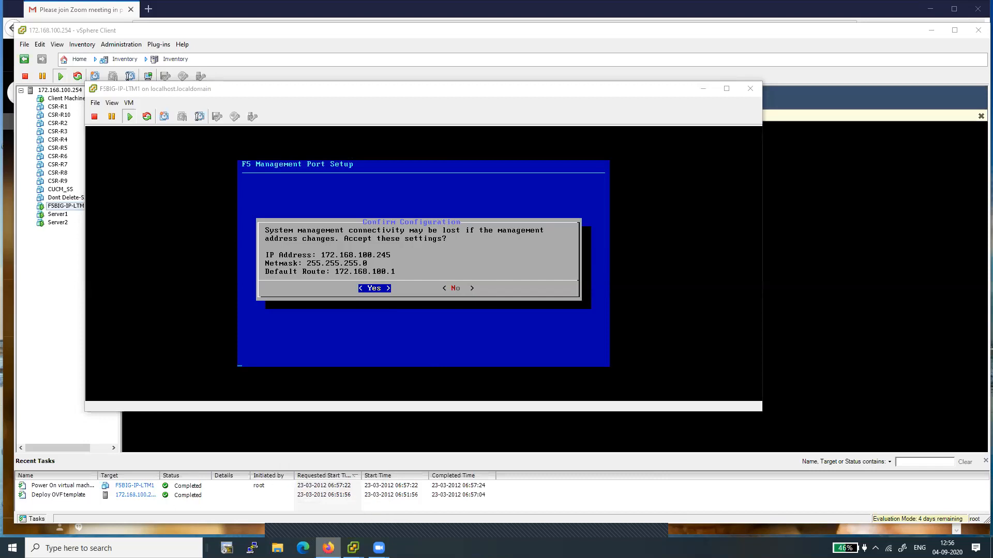
right_click(329, 548)
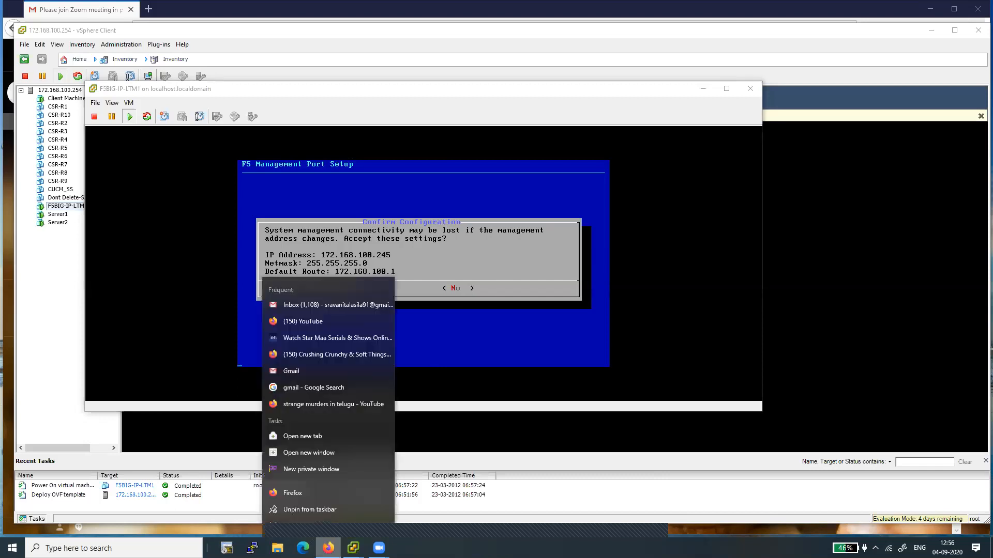
click(322, 469)
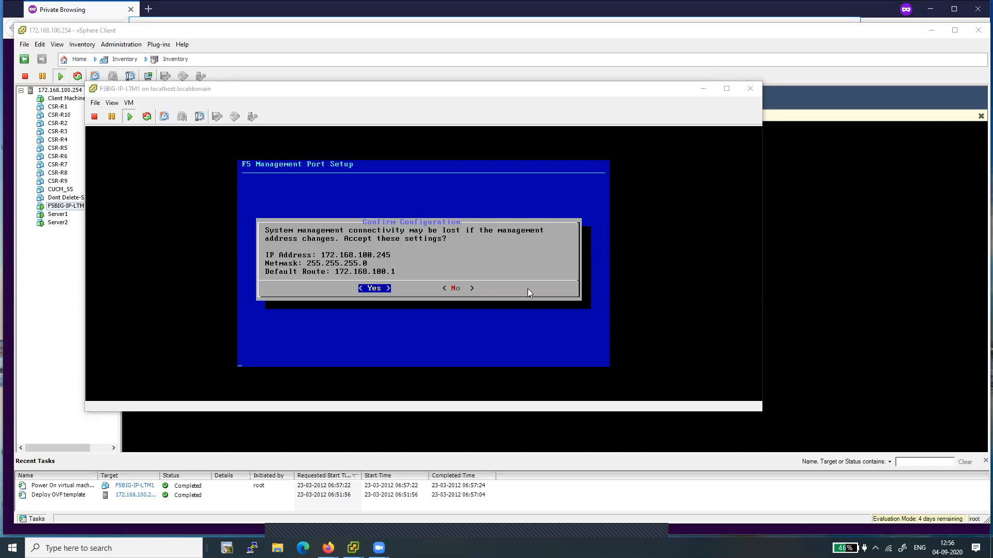
mouse_move(328, 548)
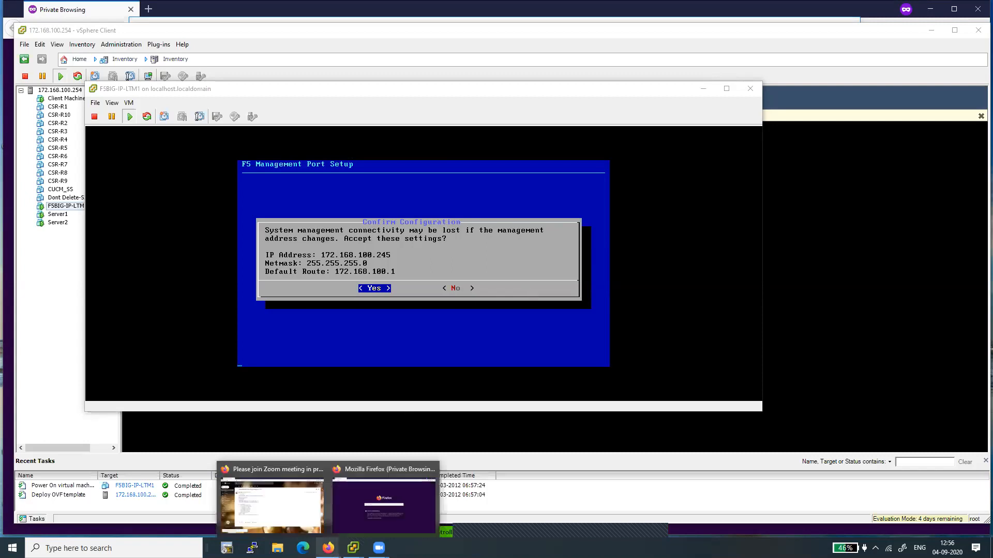
click(364, 510)
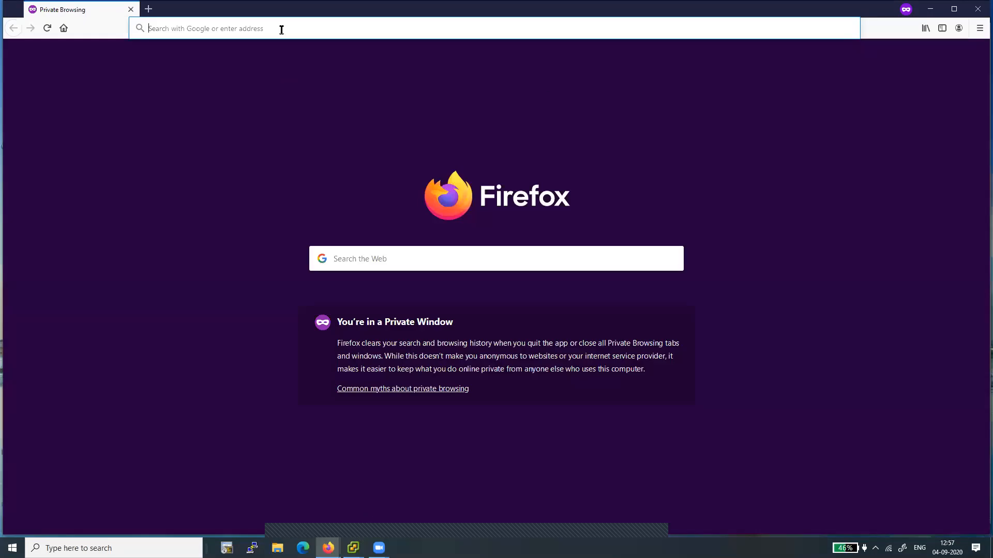
text(https)
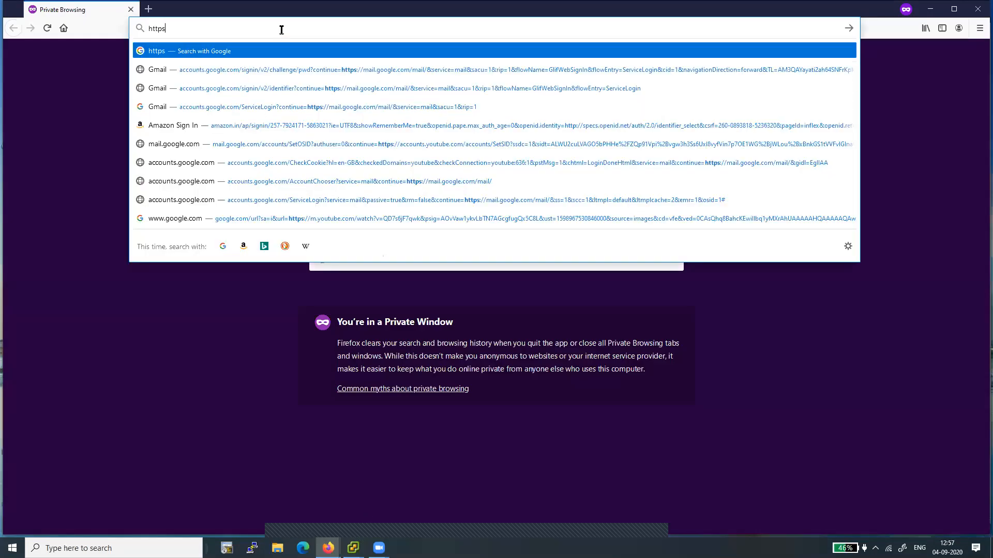
text(://1)
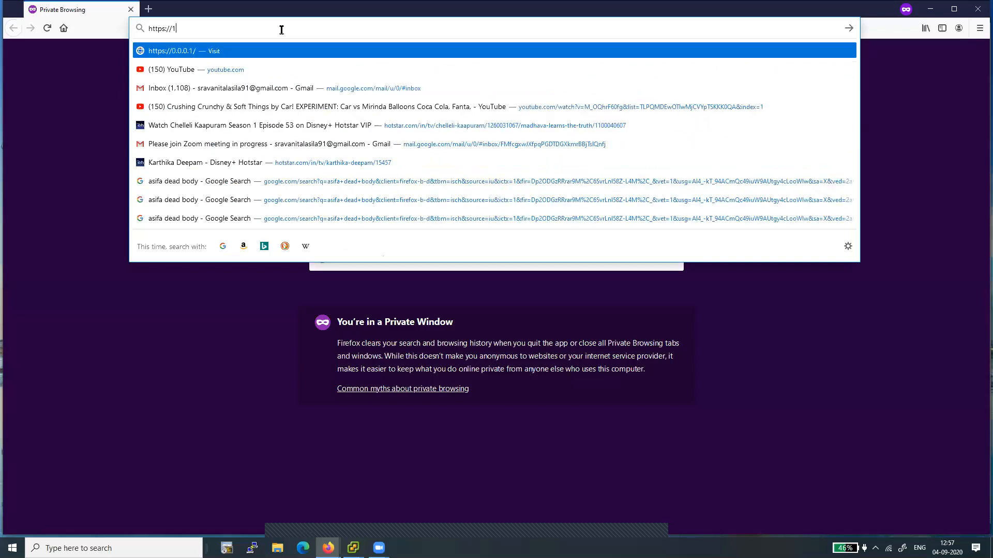
text(72.168.100)
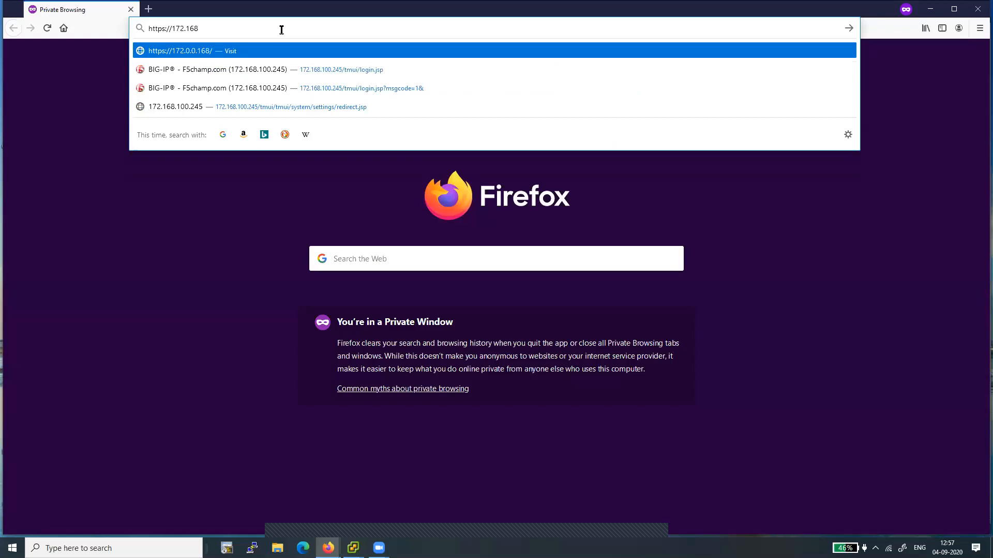
text(45)
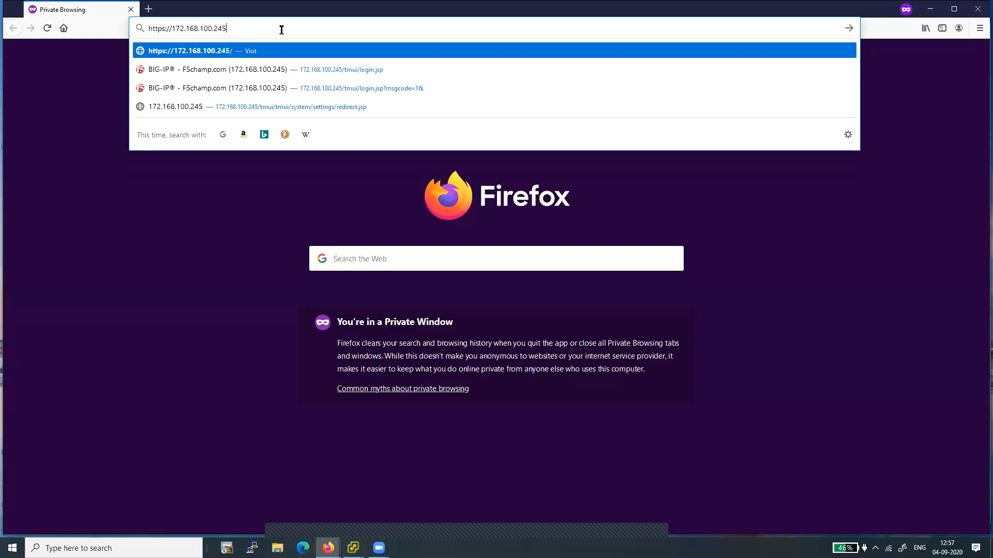
key(Return)
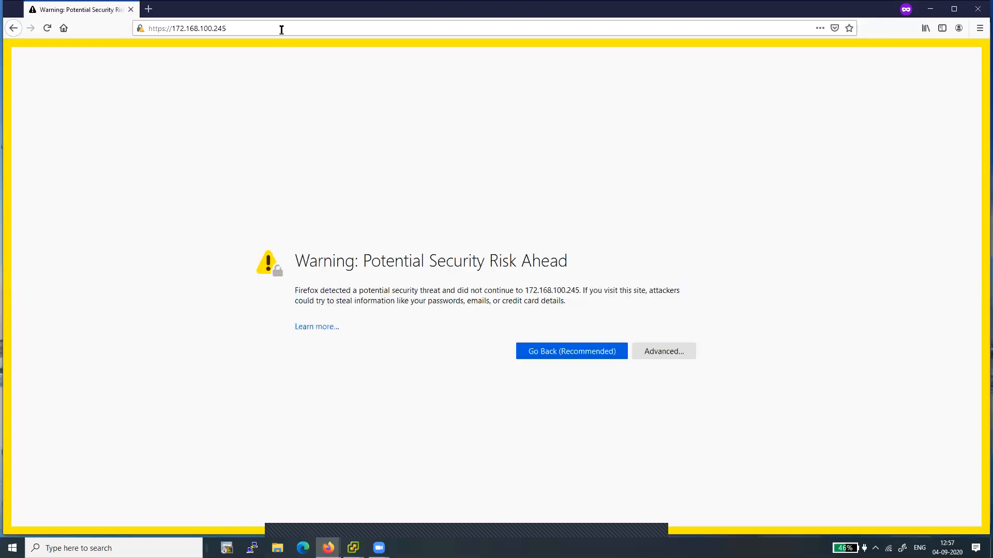
Step: Accept the self-signed certificate risk and continue to the site
click(670, 355)
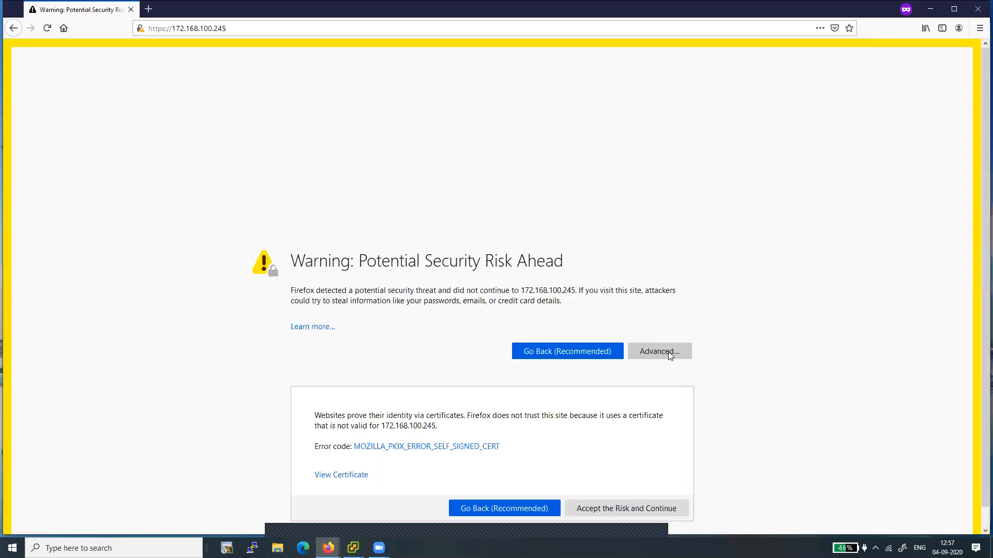
scroll(669, 519, down, 1)
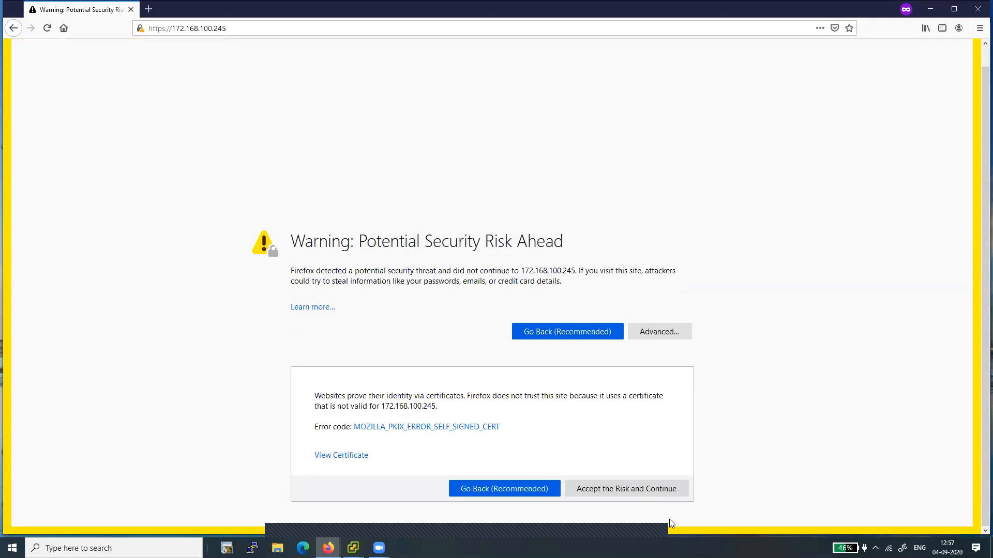
click(627, 489)
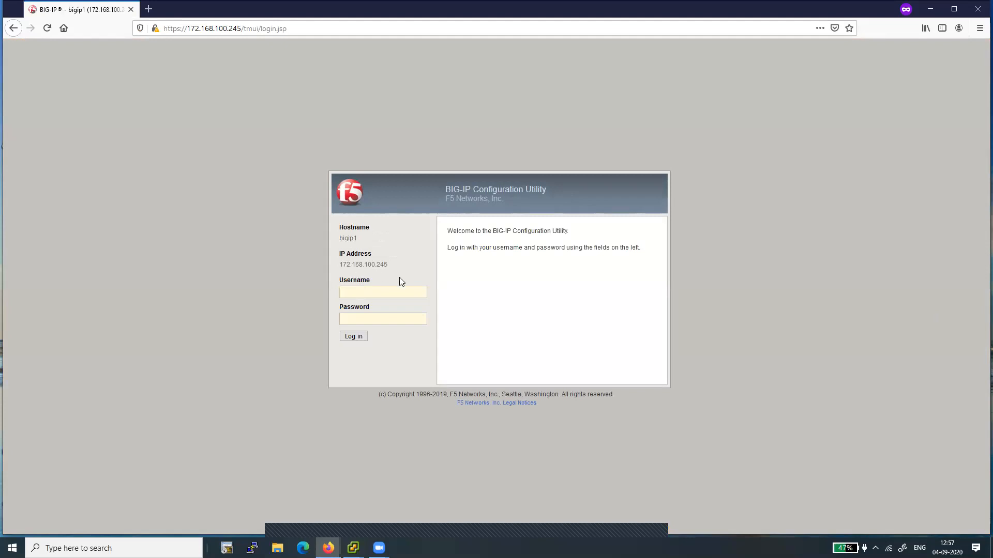
Step: Try to log in to the BIG-IP Configuration Utility as admin with the account password
text(admin)
key(Tab)
text(adm)
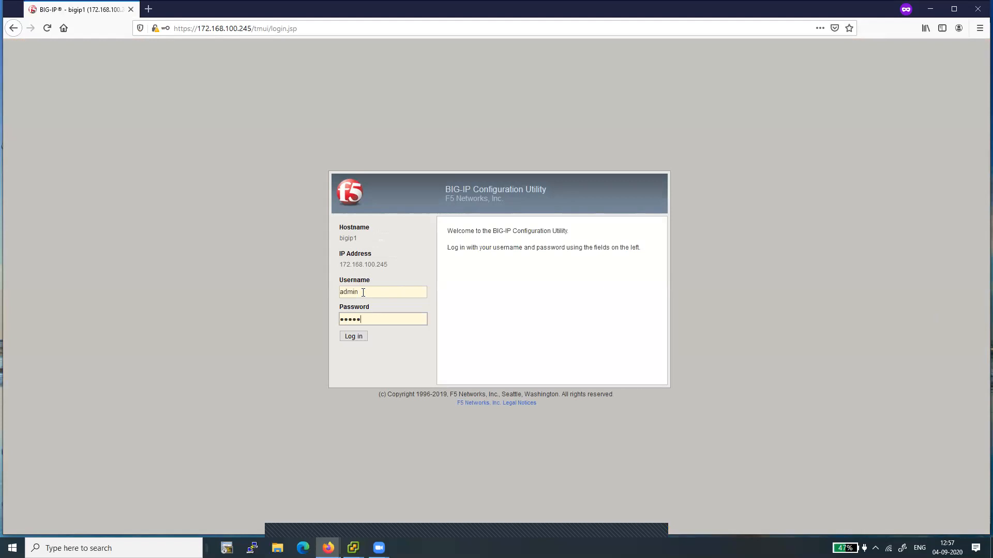
text(in)
key(Return)
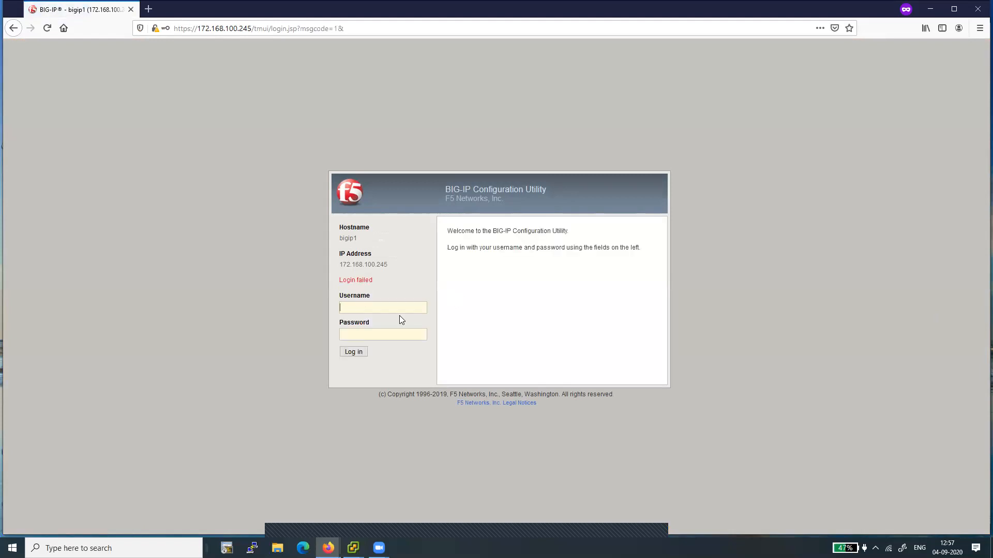
Step: Log in to the Configuration Utility as admin with the account password
click(353, 307)
text(adm)
text(admin)
click(353, 353)
text(admin)
click(356, 333)
text(••••••••)
click(352, 351)
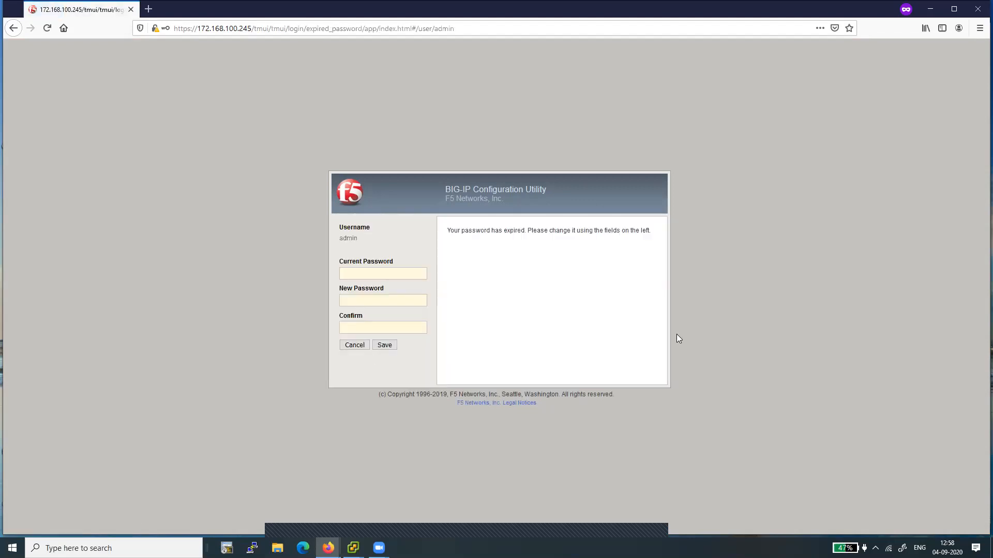
Step: Change the expired admin password by entering the current password, a new password and its confirmation, then save
click(376, 274)
text(admin12)
key(Tab)
text(••••••)
click(351, 330)
text(••••••••)
click(384, 346)
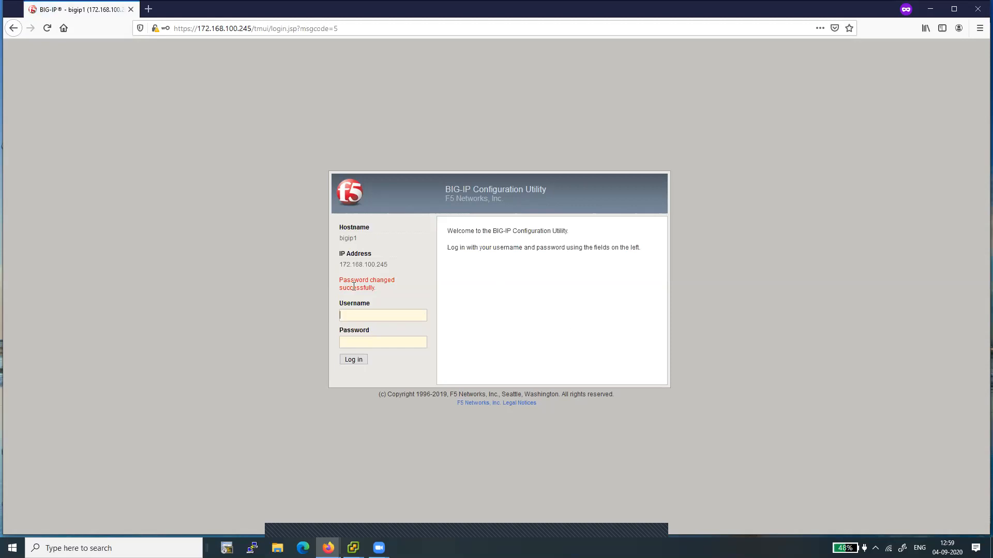
Step: Log in again as admin with the new password
text(n)
click(374, 341)
text(a)
click(350, 359)
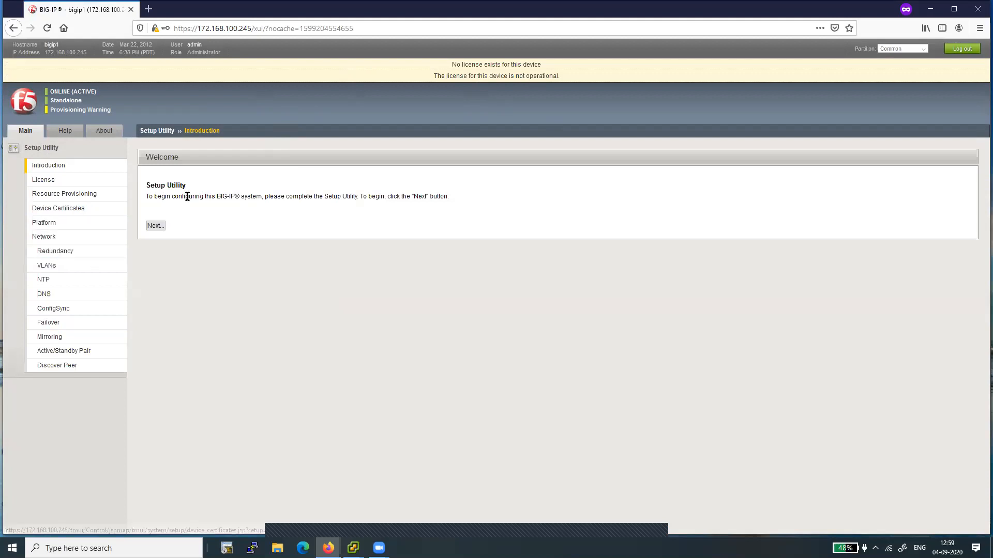
Step: Start the Setup Utility, open license activation and paste the base registration key
click(155, 228)
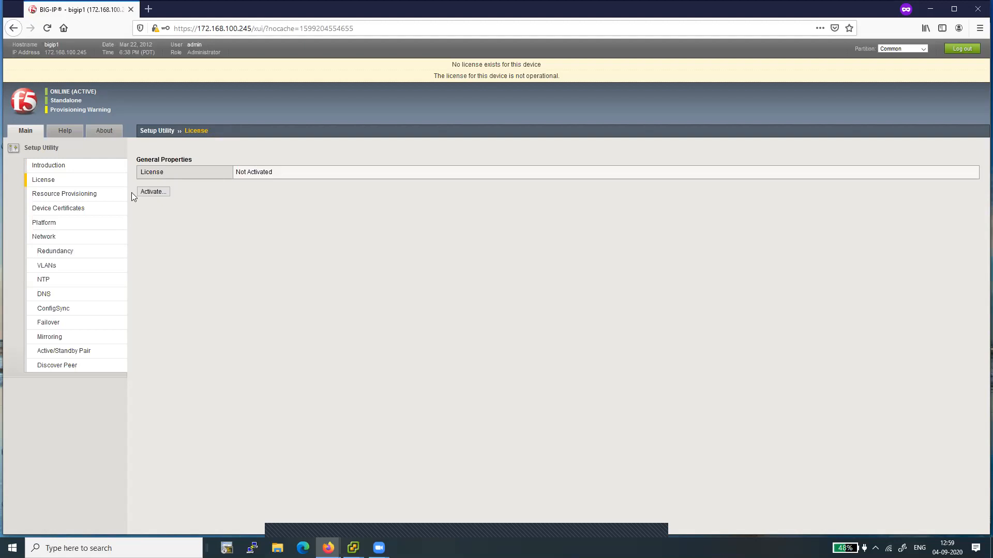
click(153, 193)
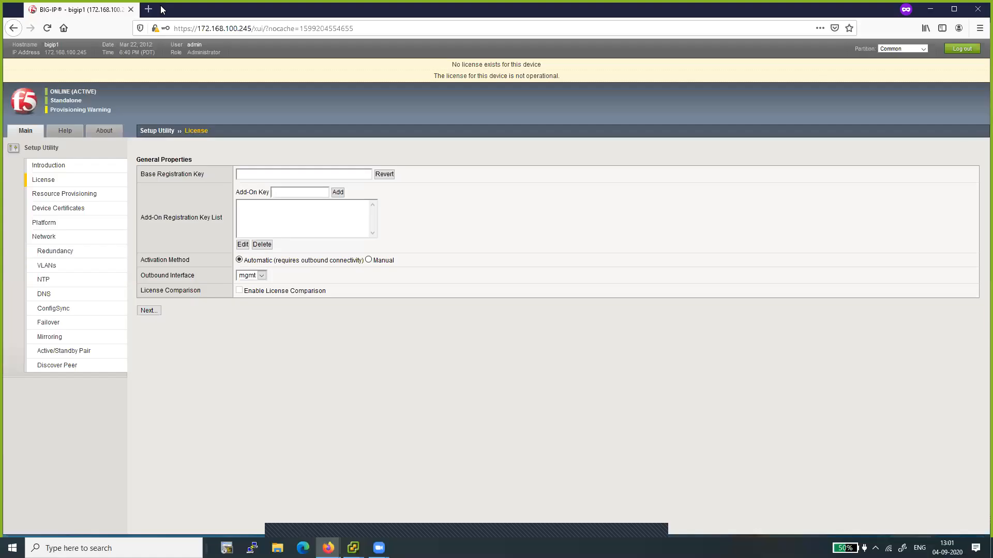
right_click(276, 175)
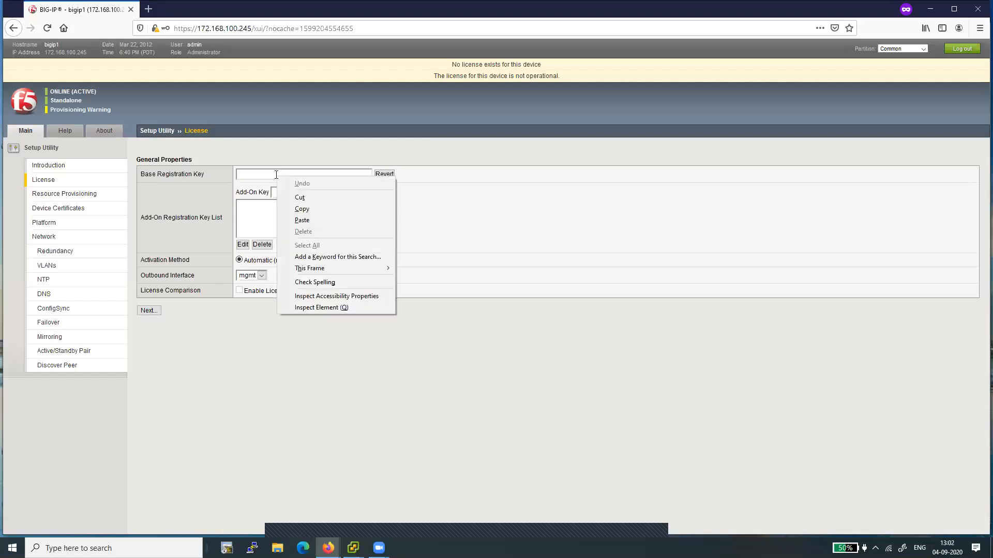
click(302, 220)
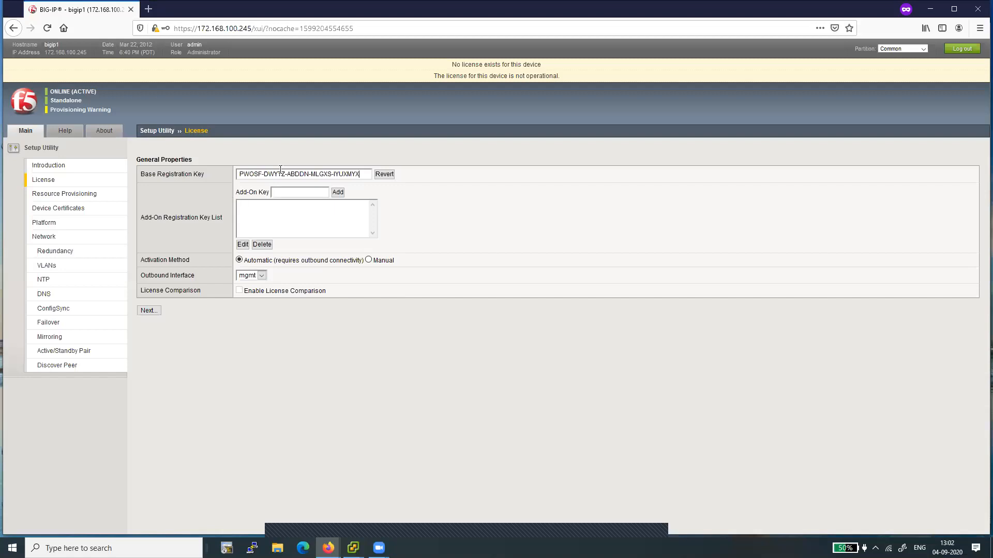
double_click(249, 171)
double_click(270, 172)
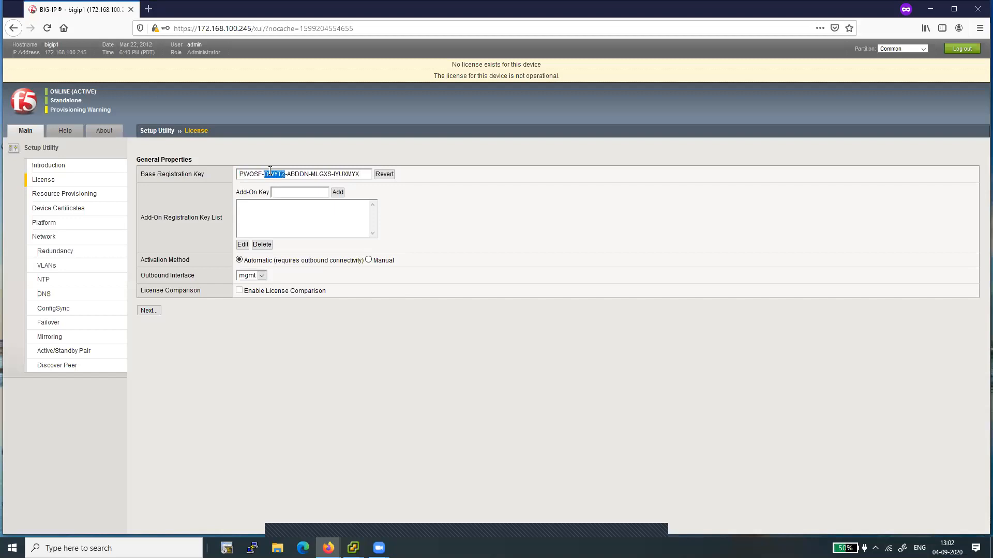
double_click(298, 173)
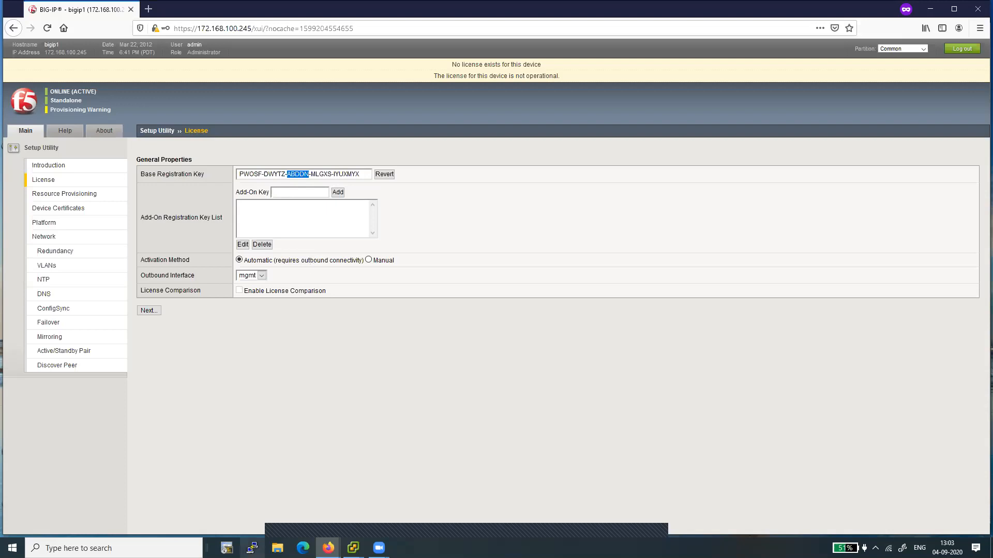
Step: Open an SSH session to 172.168.100.245 and accept the server's new host key
click(252, 548)
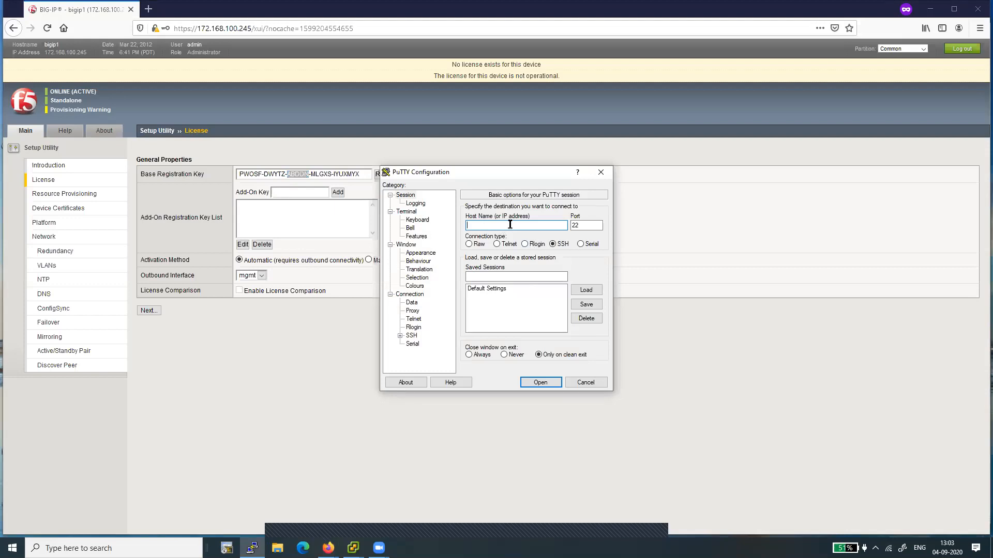
text(172.168.100.245)
click(541, 383)
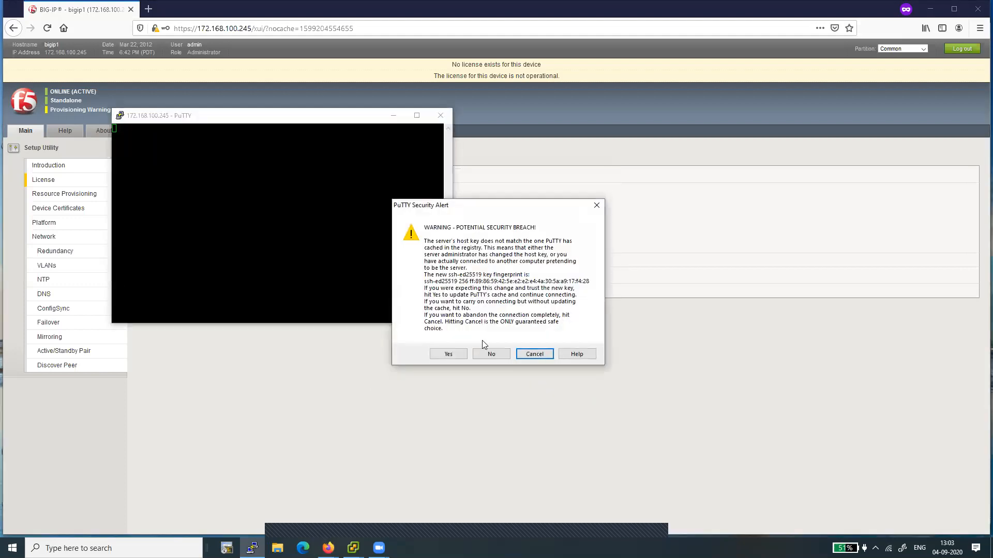
click(449, 354)
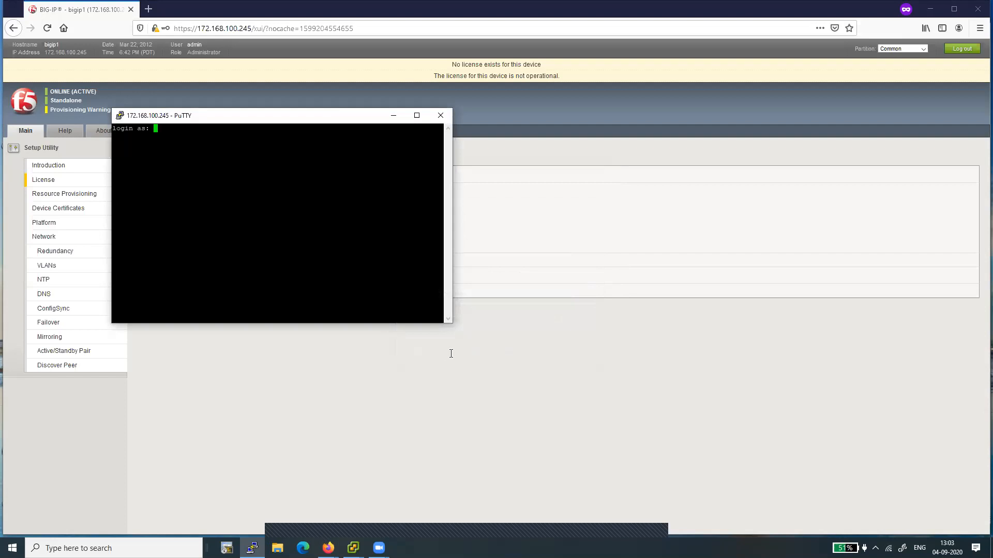
Step: Log in to the shell as root with the account password
text(root)
key(Return)
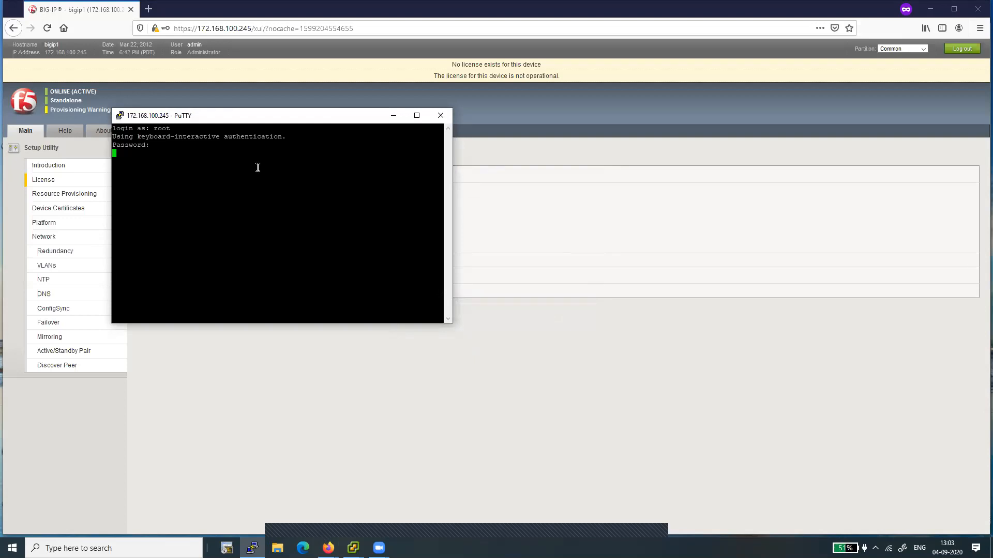
key(Return)
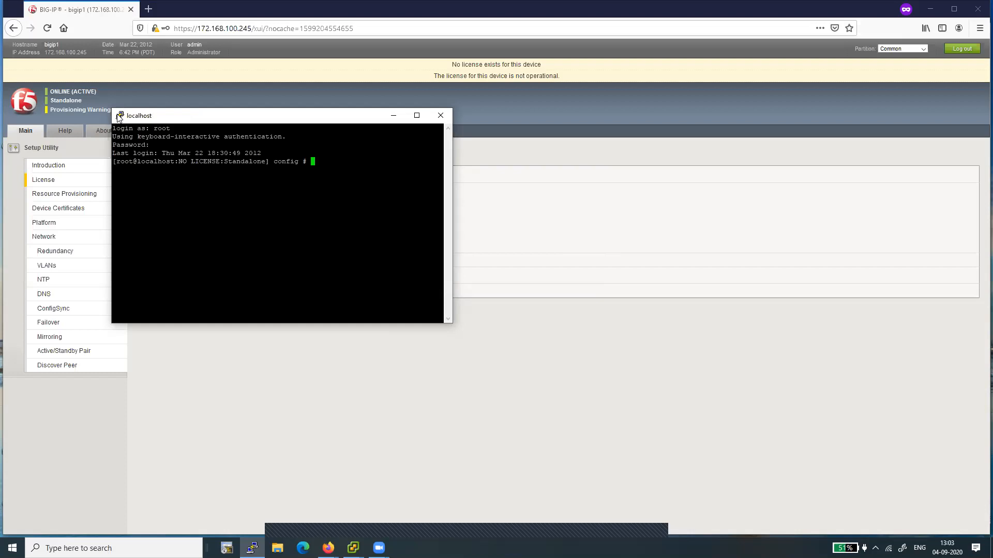
Step: Change the terminal font to Courier New, Bold, 16-point in the session settings
click(120, 116)
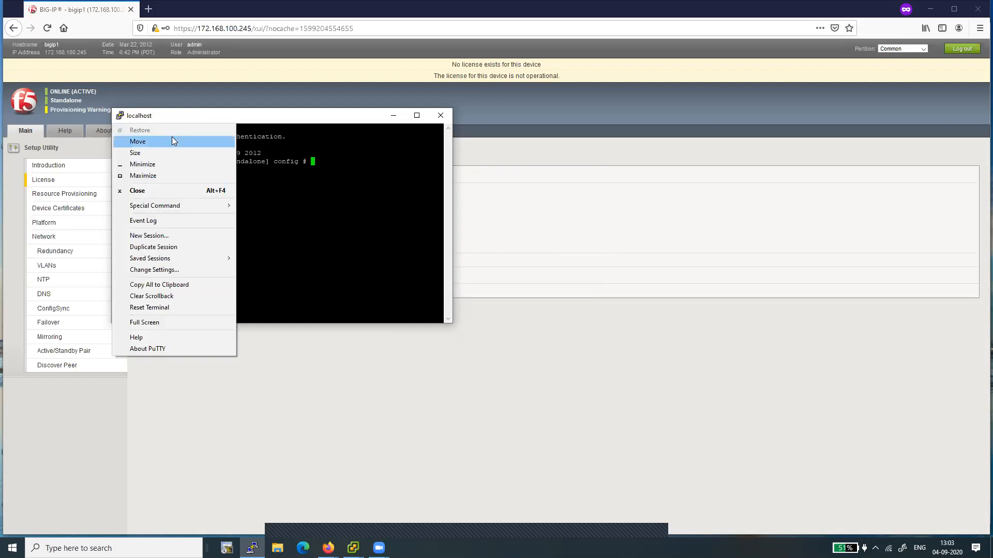
click(155, 269)
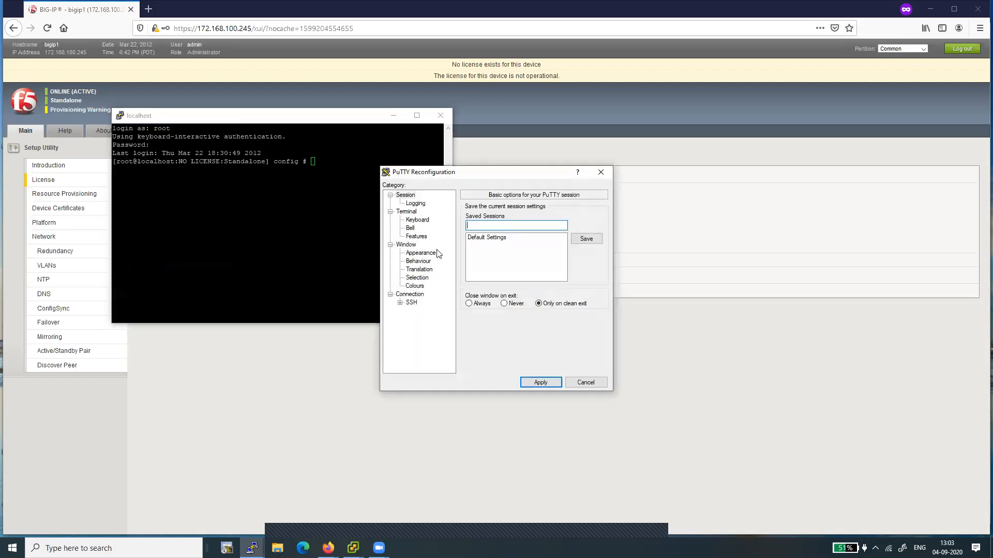
click(419, 253)
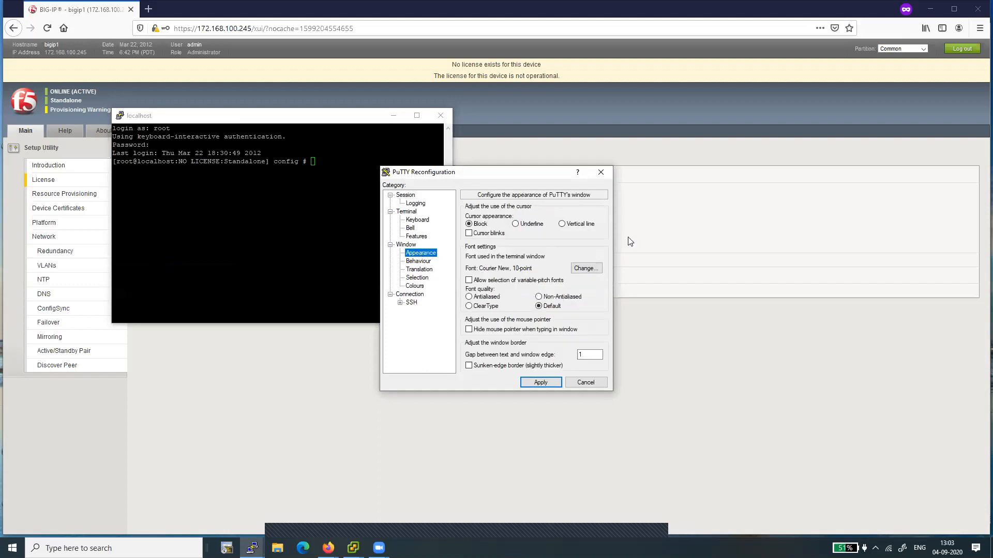
click(587, 268)
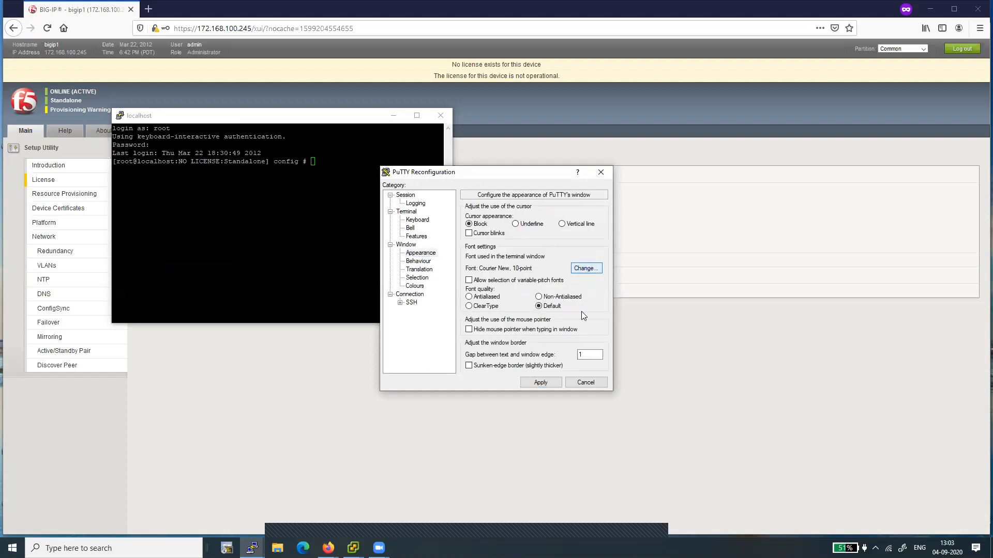
click(511, 297)
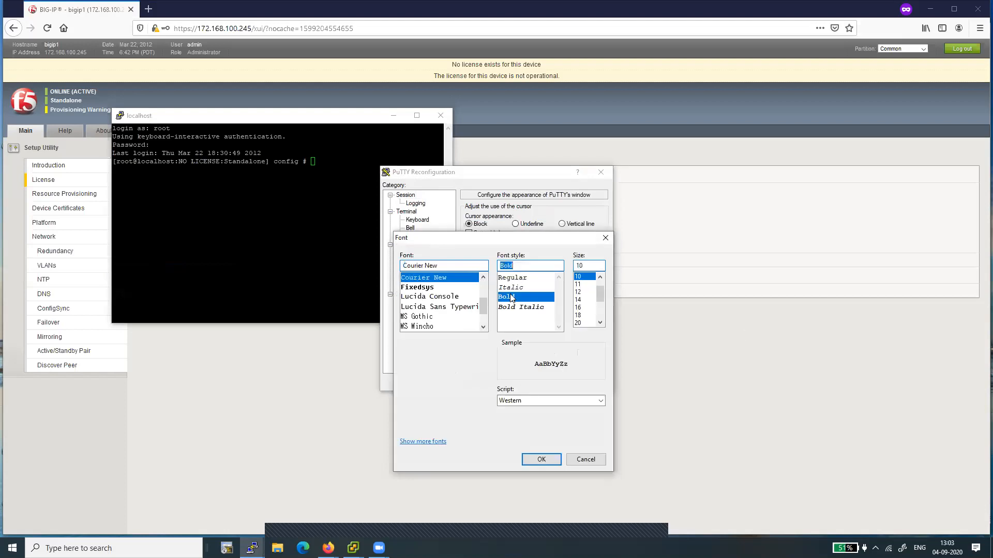
click(585, 309)
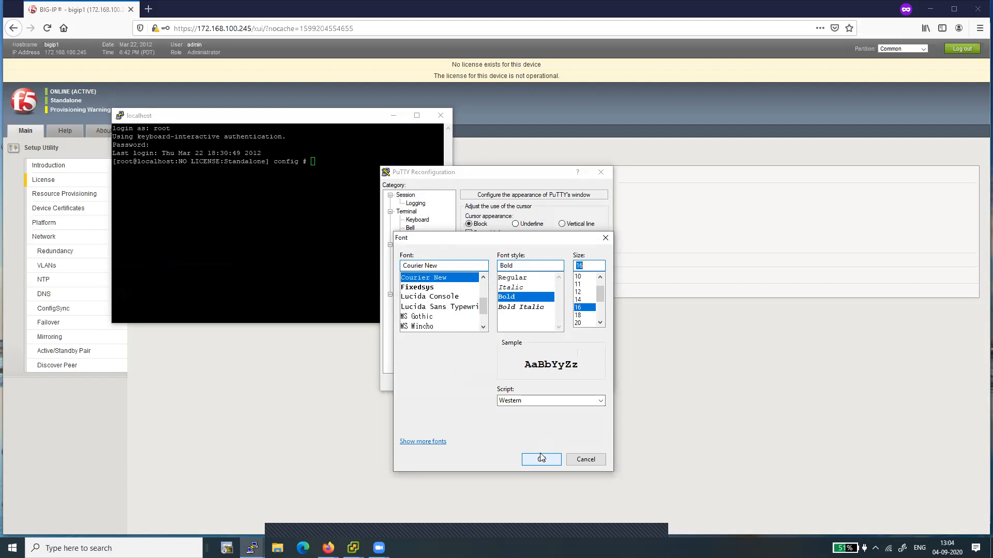
click(642, 222)
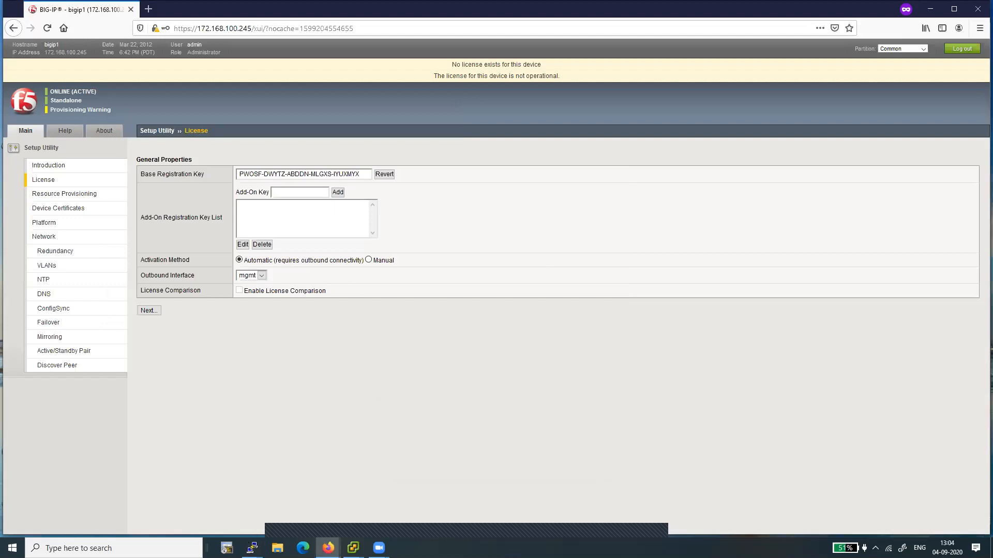
Step: Set the default foreground colour to green (0, 255, 0) and apply the session settings
mouse_move(252, 548)
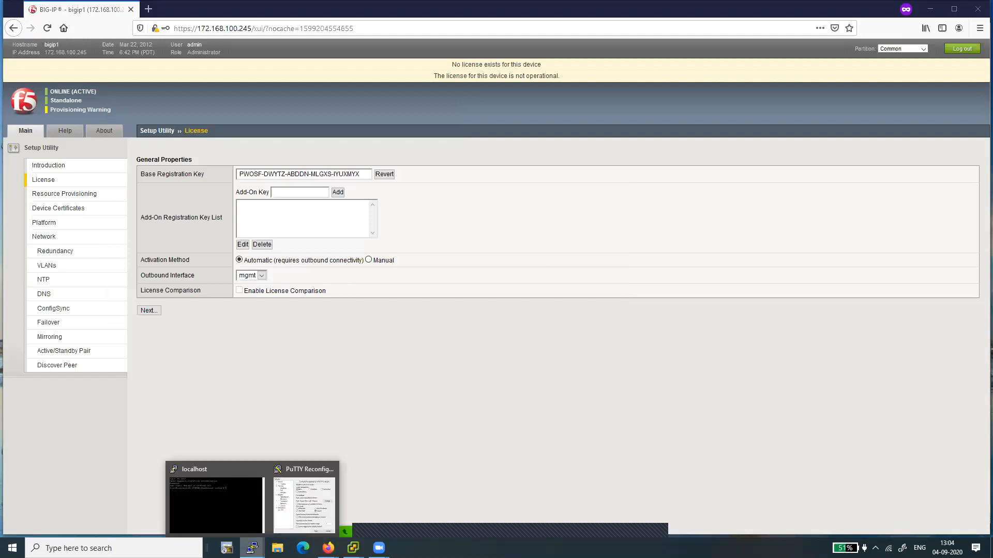
click(305, 494)
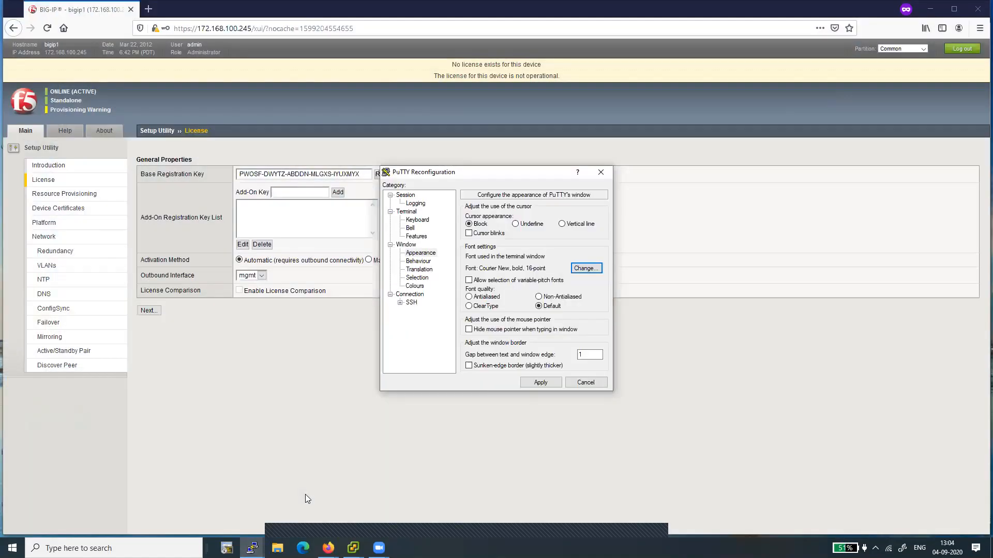
click(413, 286)
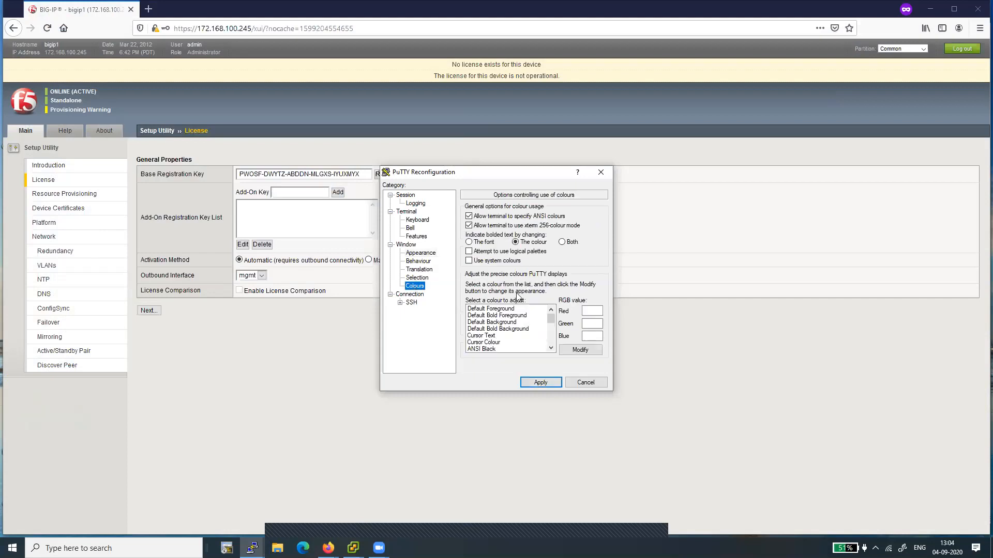
click(501, 309)
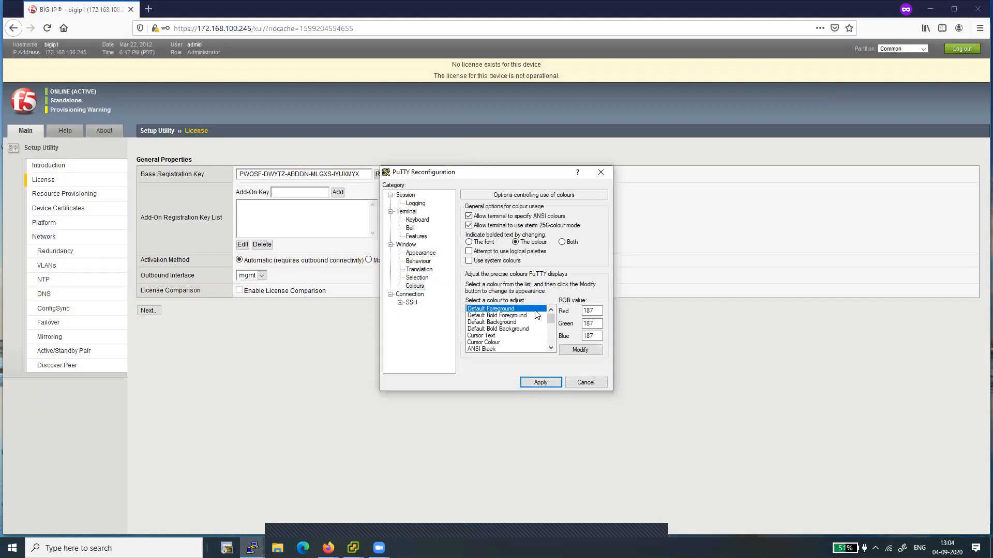
click(580, 350)
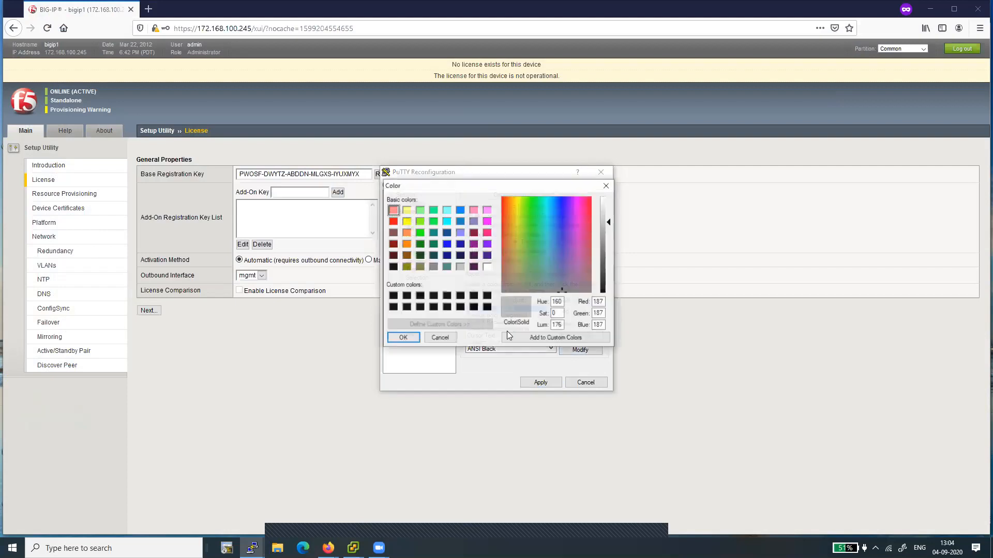
click(419, 232)
click(400, 338)
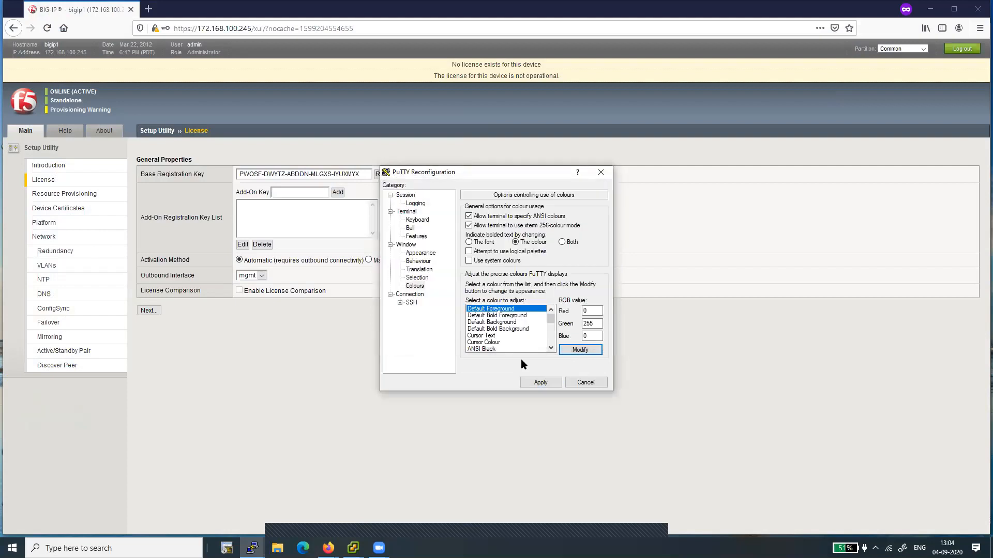
click(540, 383)
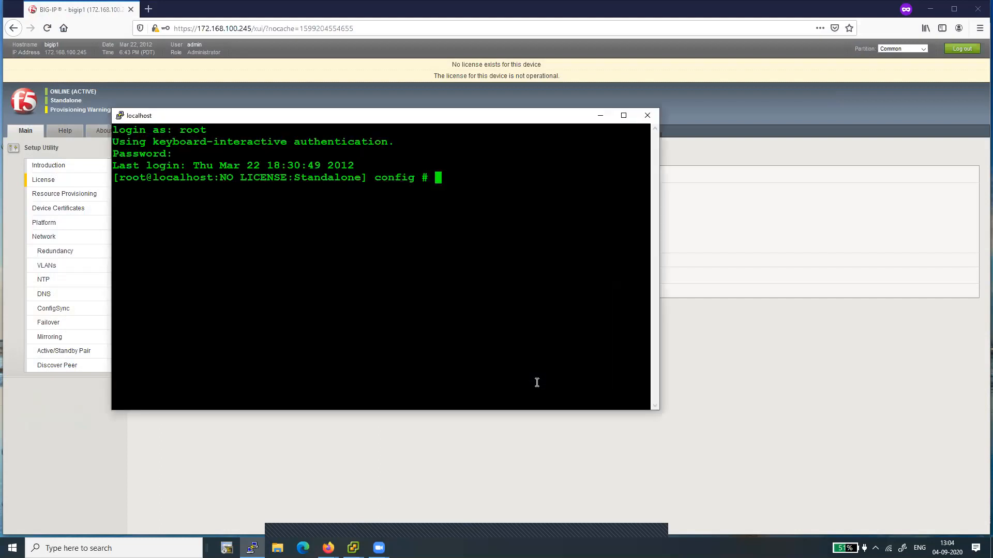
Step: Ping 8.8.8.8 from the shell to test outbound connectivity, then stop the ping
key(Return)
key(Return)
text(ping 8.8.8.8)
key(Return)
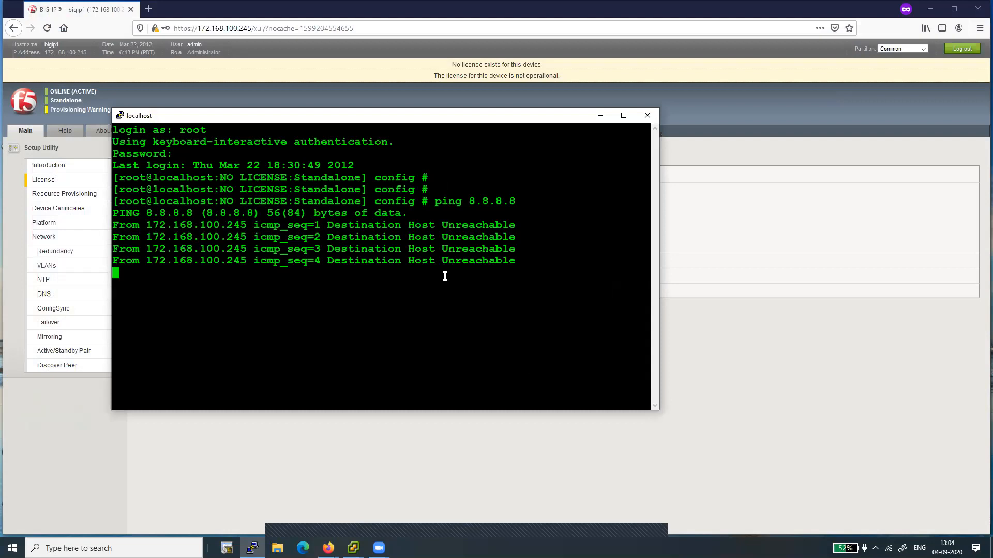
key(ctrl+c)
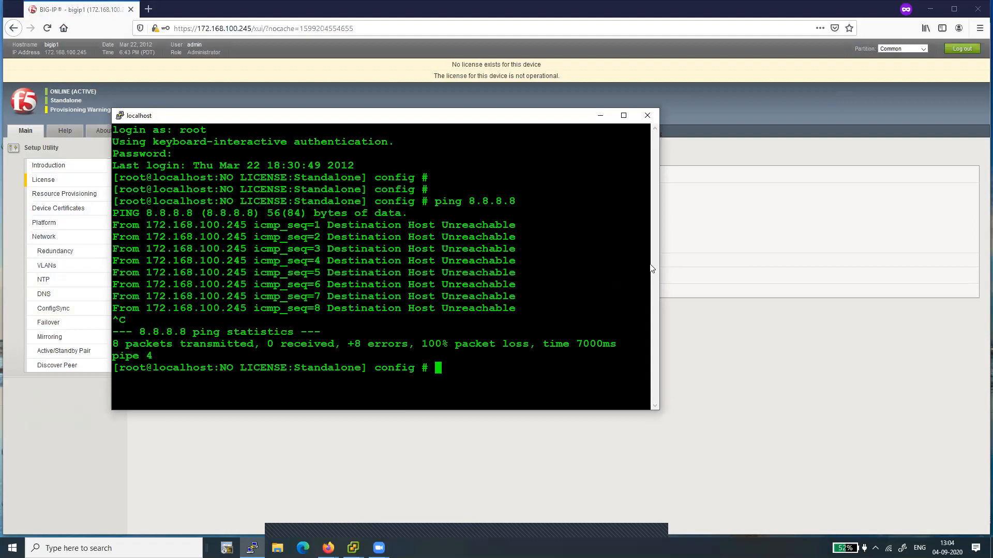
Step: Switch the license activation method to Manual and continue to the next page
key(alt+Tab)
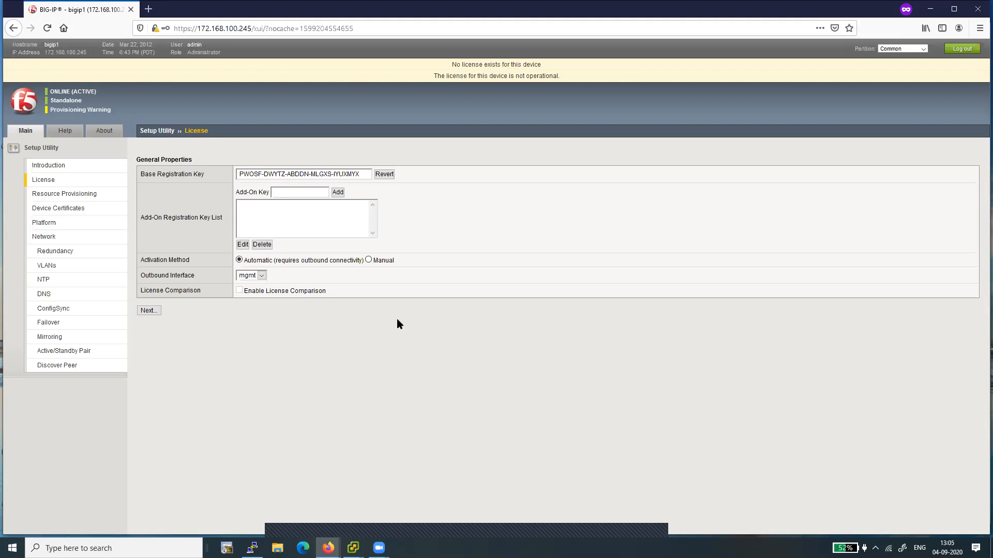
click(369, 261)
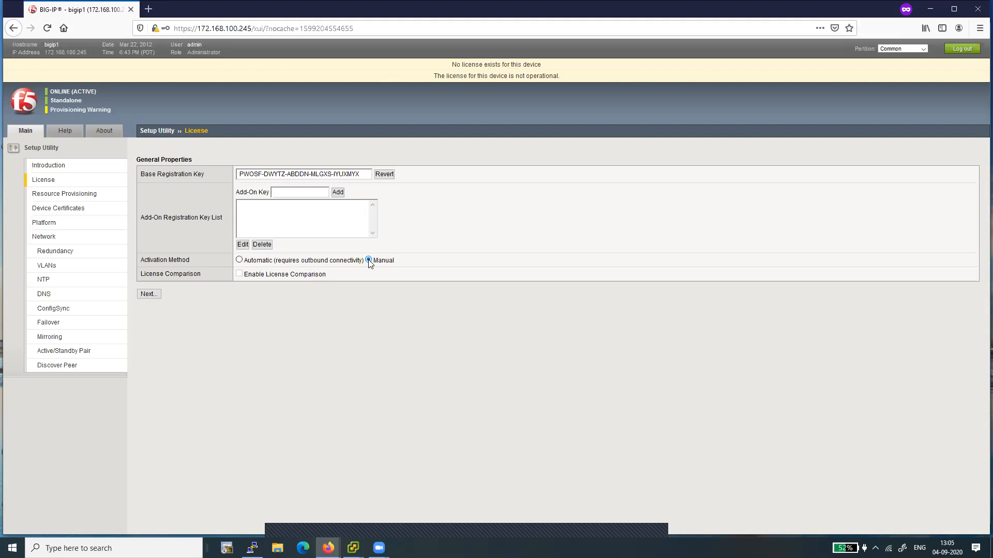
click(148, 296)
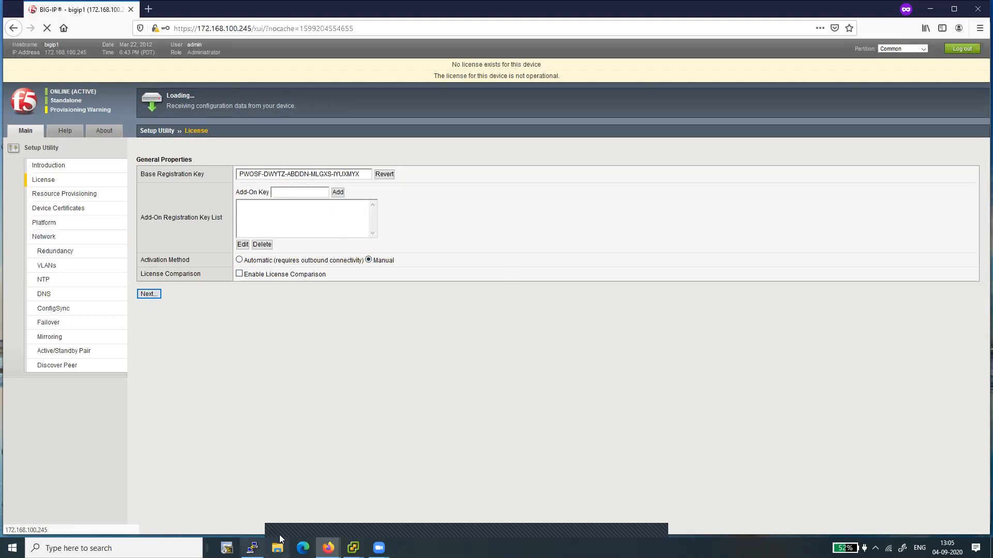
Step: Try to show the hardware clock with the command show hwclcok in the shell
click(251, 548)
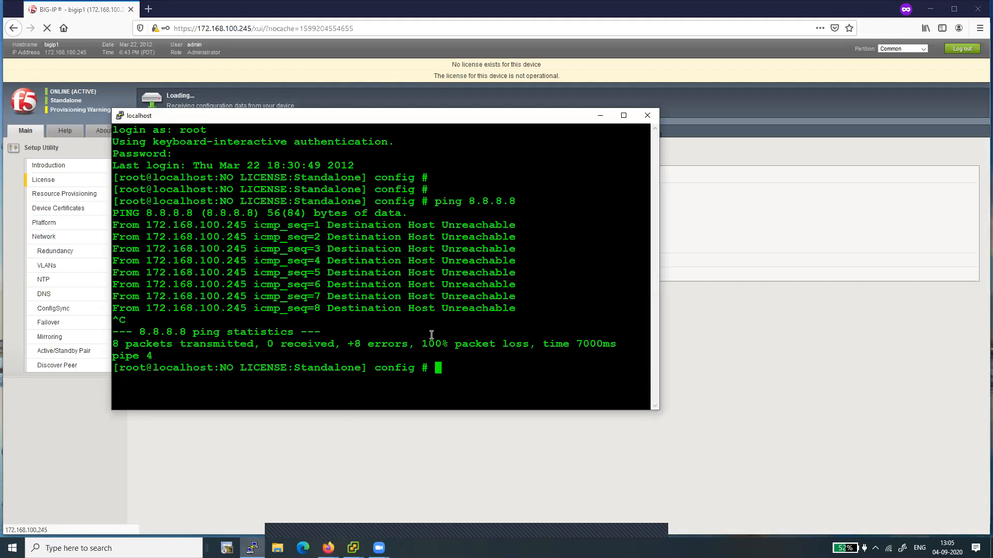
key(Return)
key(Return)
key(Return)
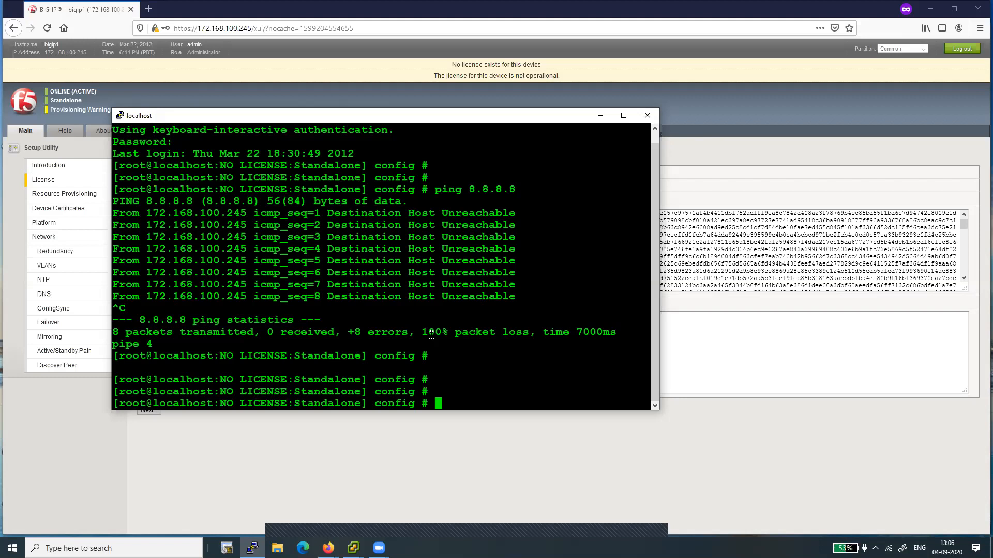
text(show)
text(hwclcok)
key(Return)
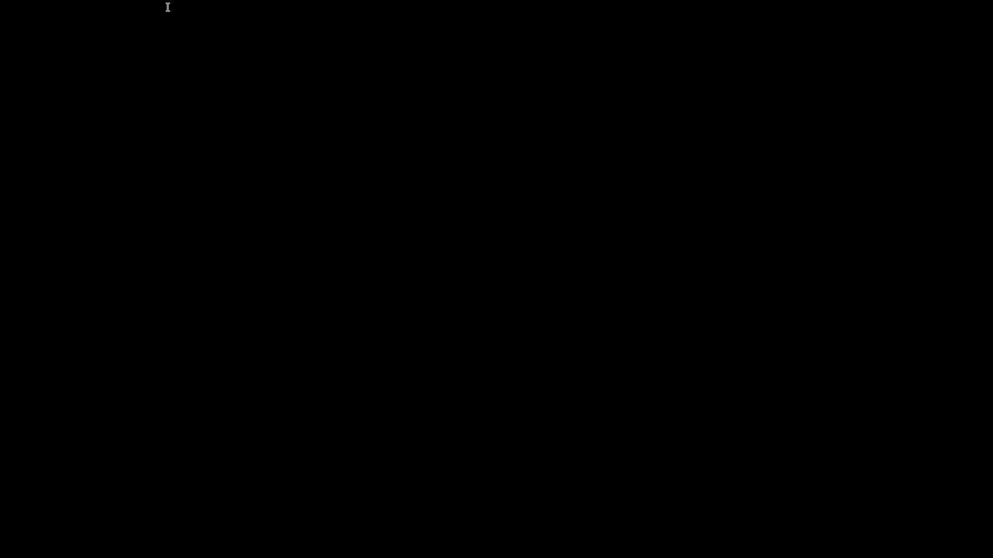
Step: Display the system date together with the hardware clock using date ; hwclcok
text(date)
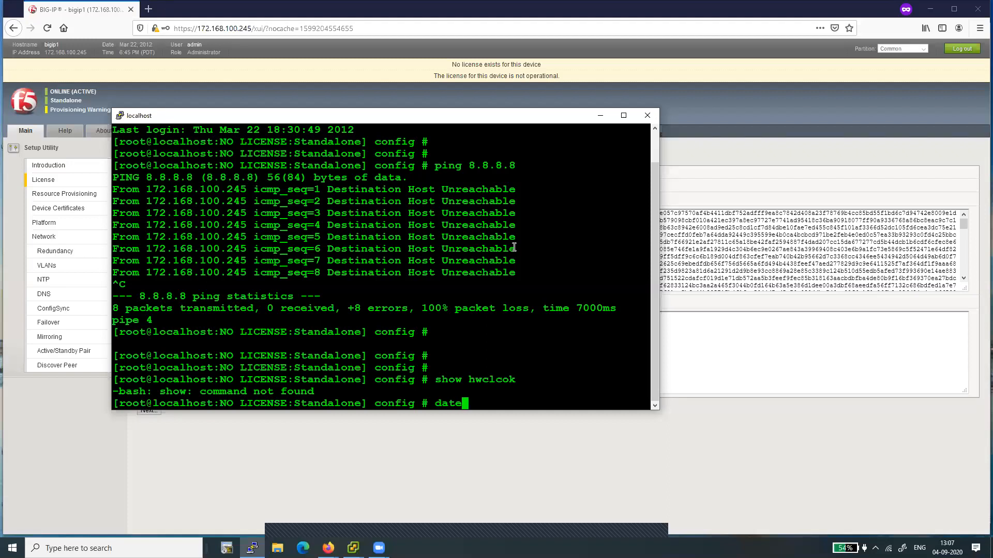
text( ; hwclcok)
key(Return)
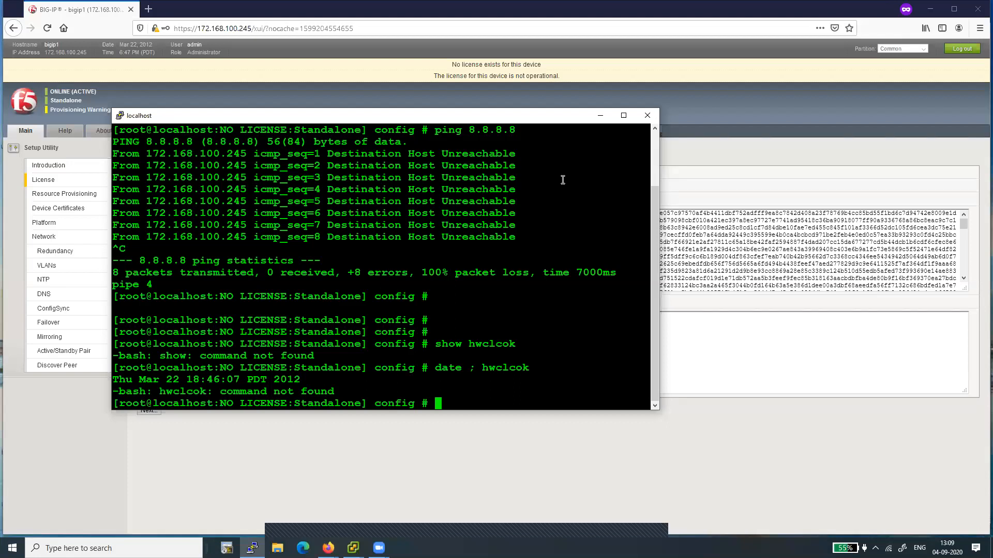
Step: Try to set the date by entering the format placeholder date mmddhhmmyyyy.ss
text(date mmddhhmmyyyy.ss)
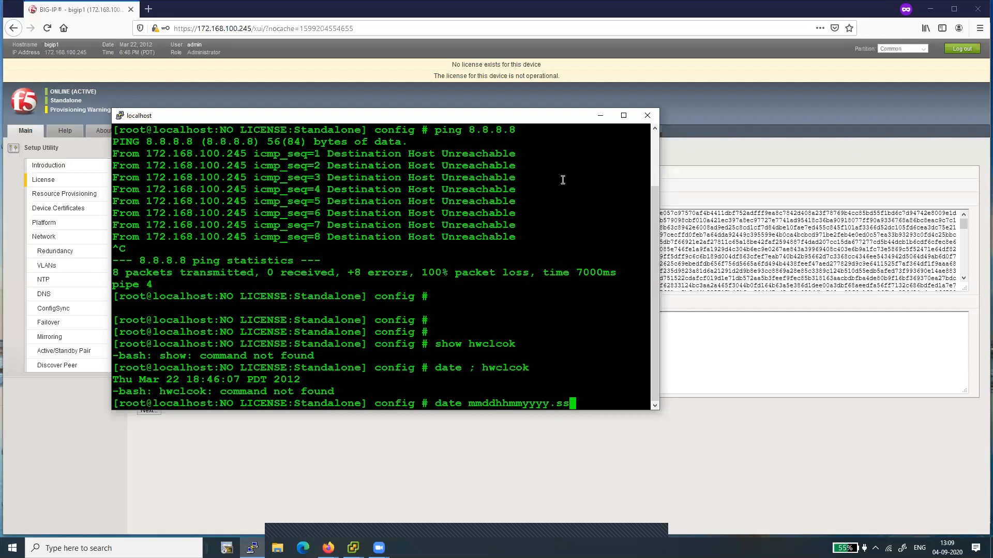
key(Return)
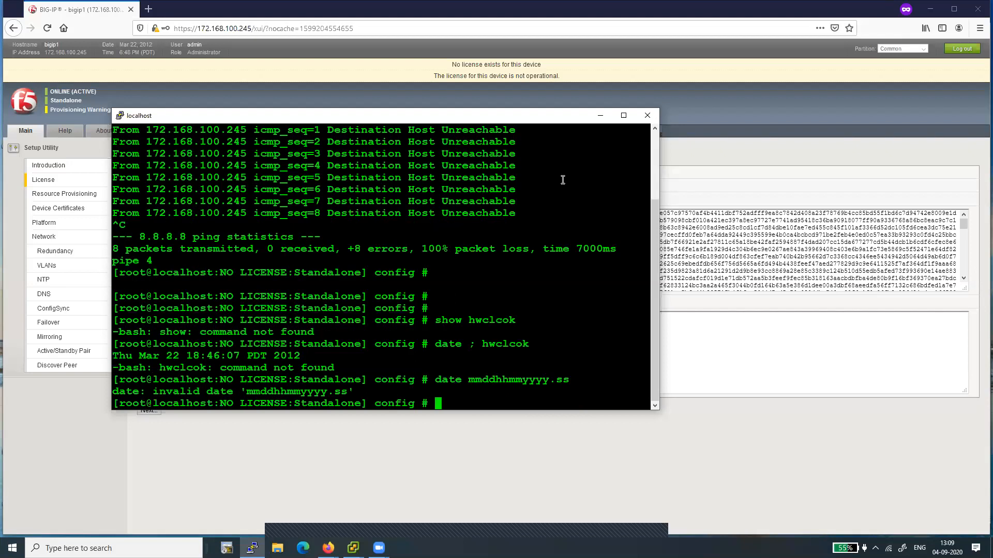
Step: Try to set the system date with the command date 080413102020.ss
text(date)
text(080413)
key(alt+Tab)
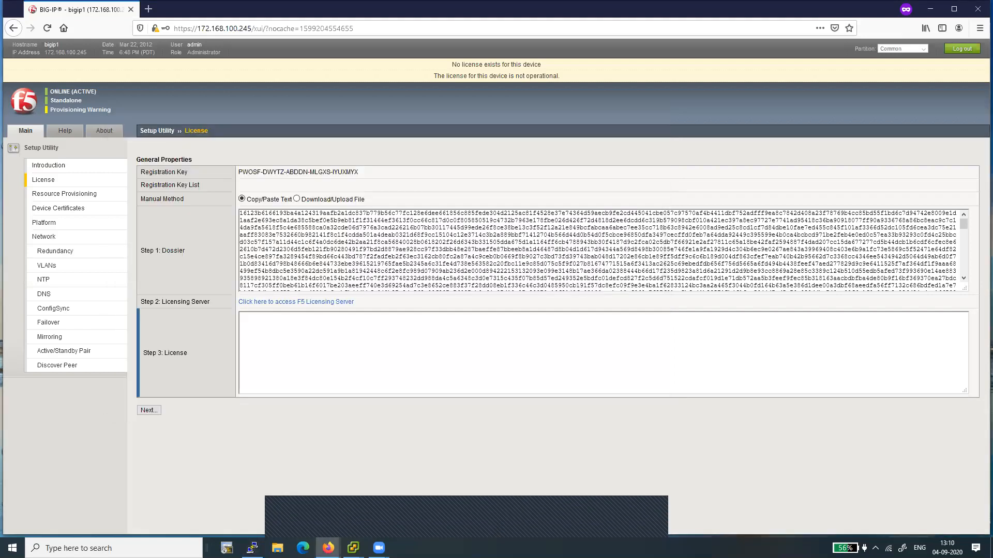
key(alt+Tab)
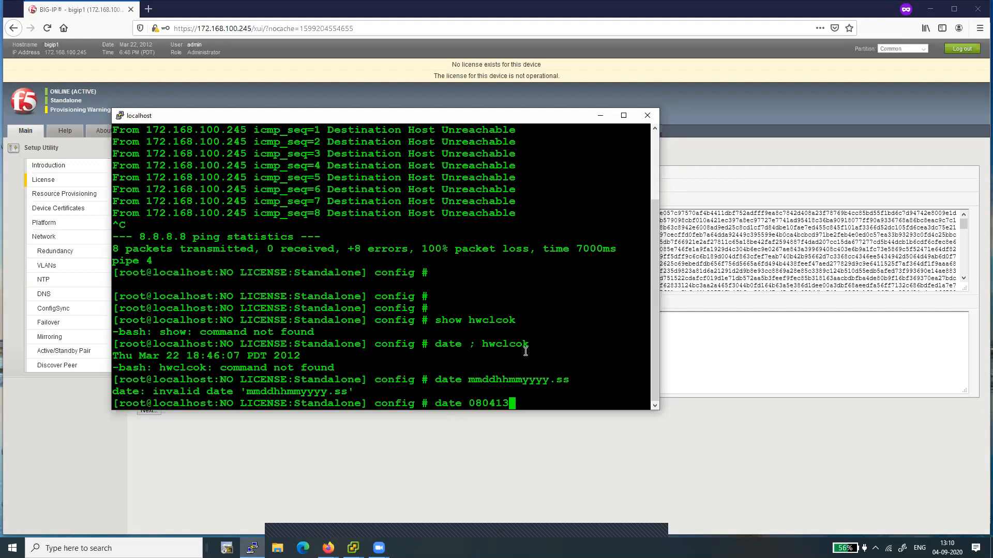
text(102020.ss)
key(Return)
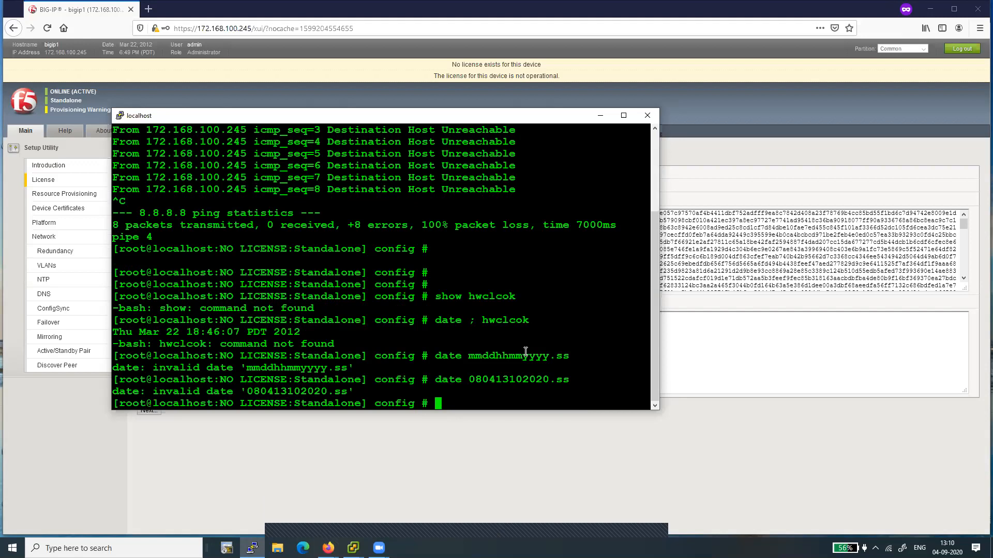
Step: Open the tmsh shell from the bash prompt
key(super)
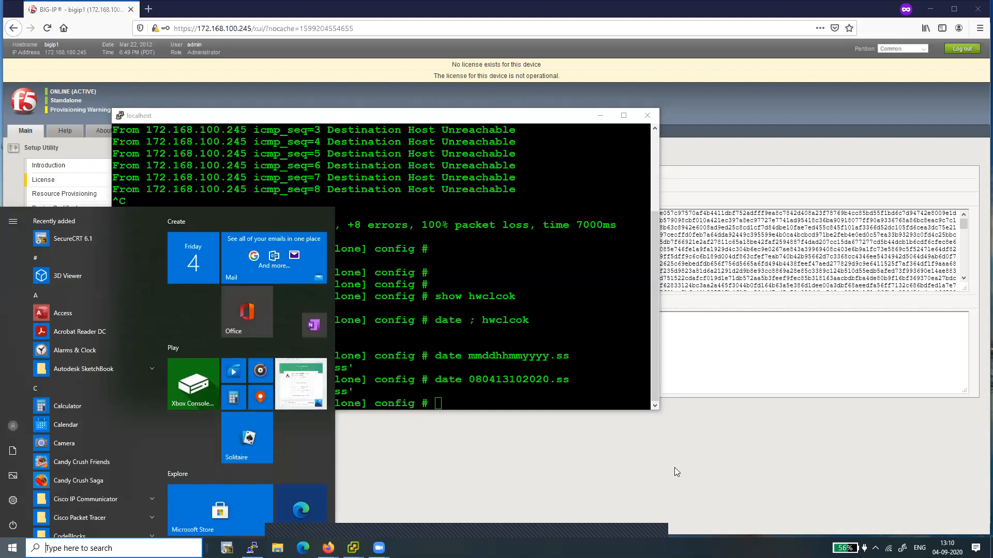
click(513, 344)
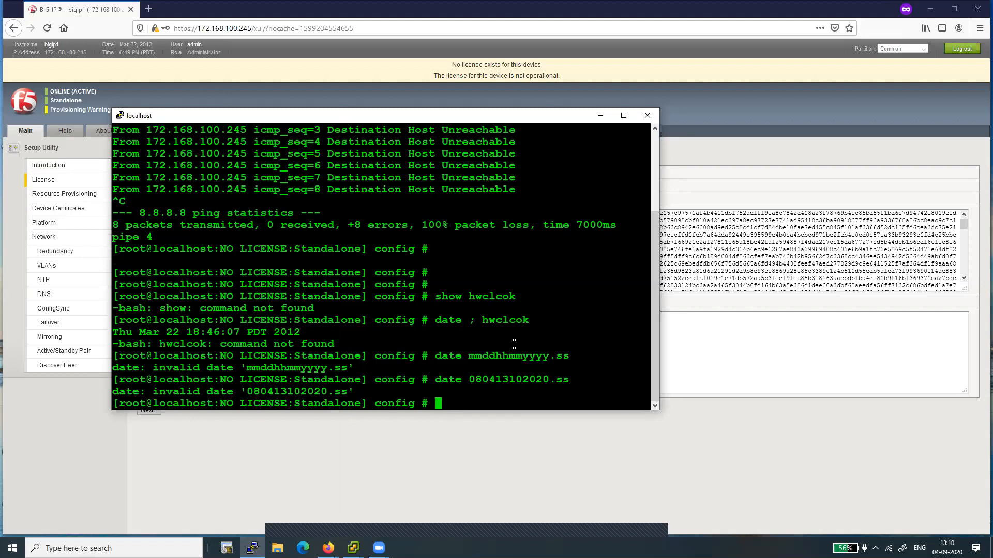
text(tmsh)
key(Return)
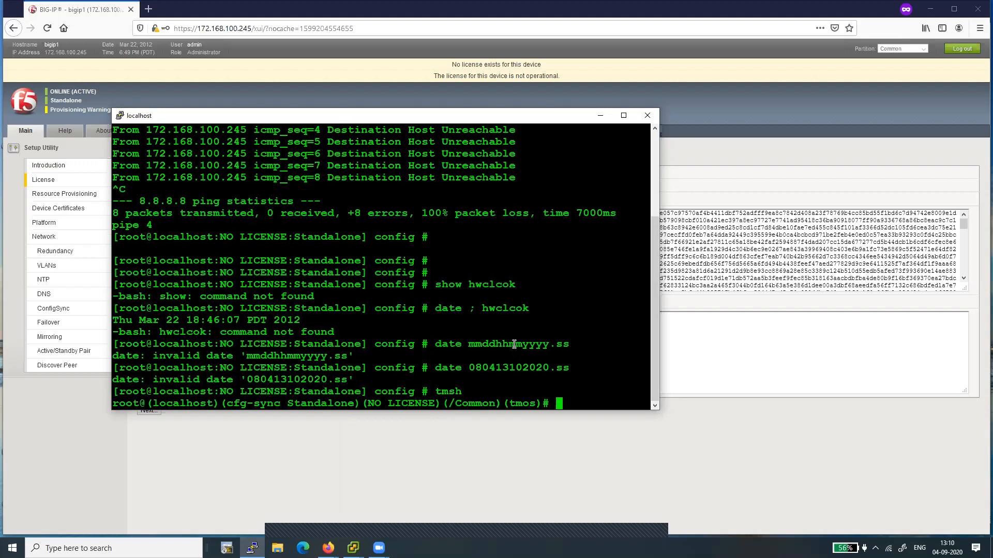
right_click(514, 344)
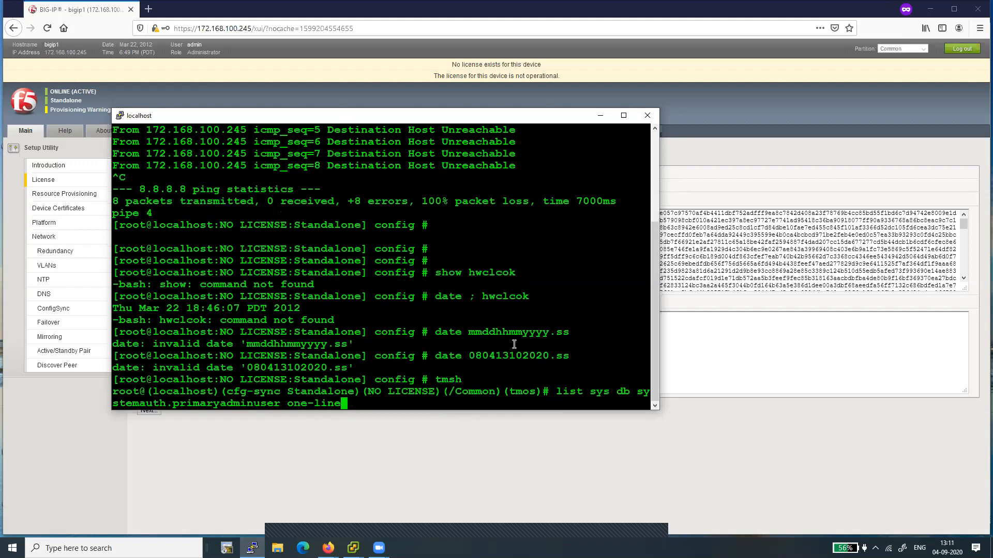
key(ctrl+u)
text(date )
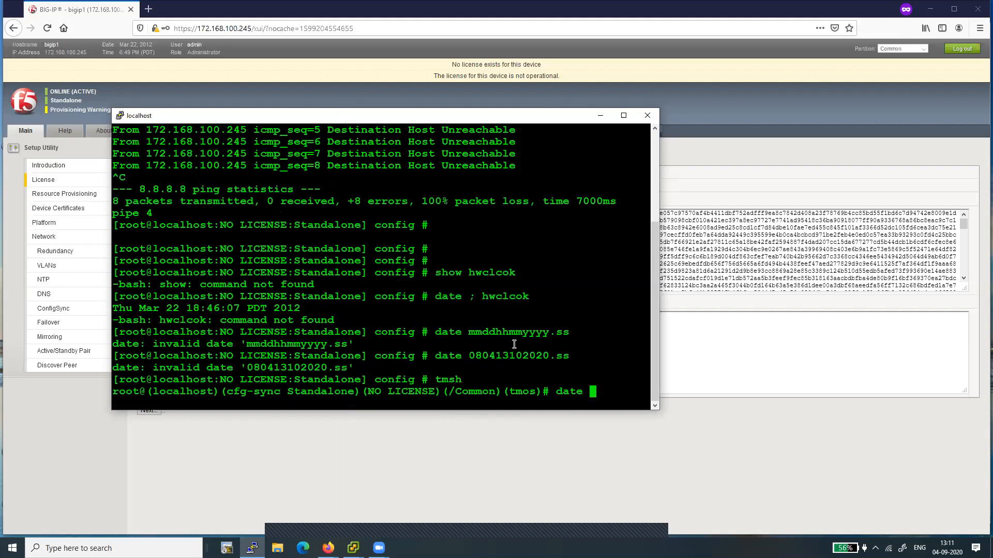
text(090413112020)
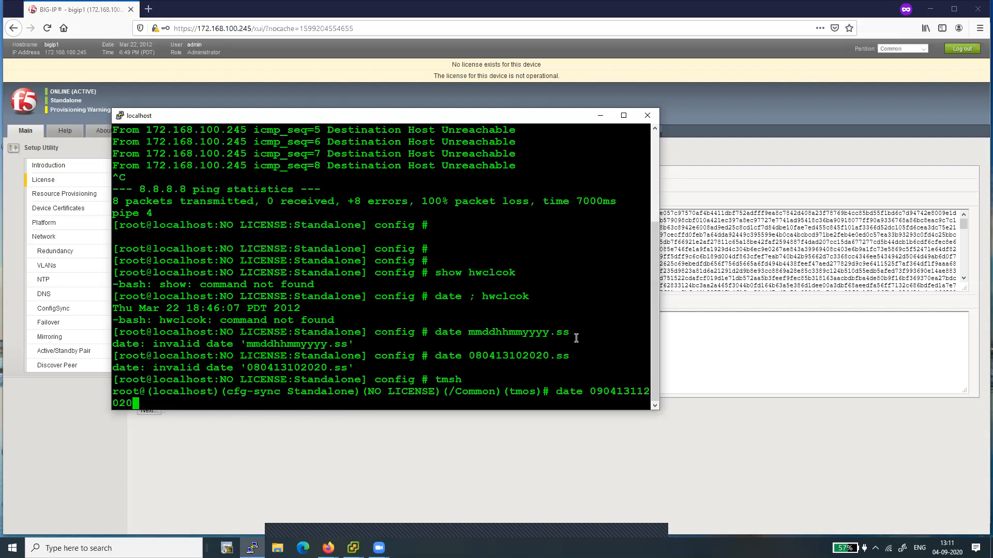
key(Return)
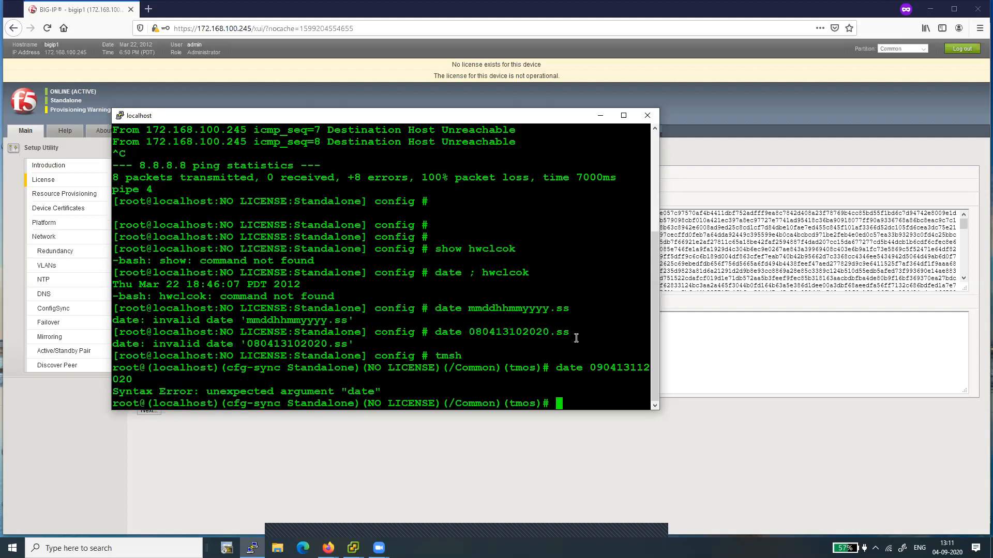
Step: Retry the tmsh date command as date 090413112020.ss
key(Up)
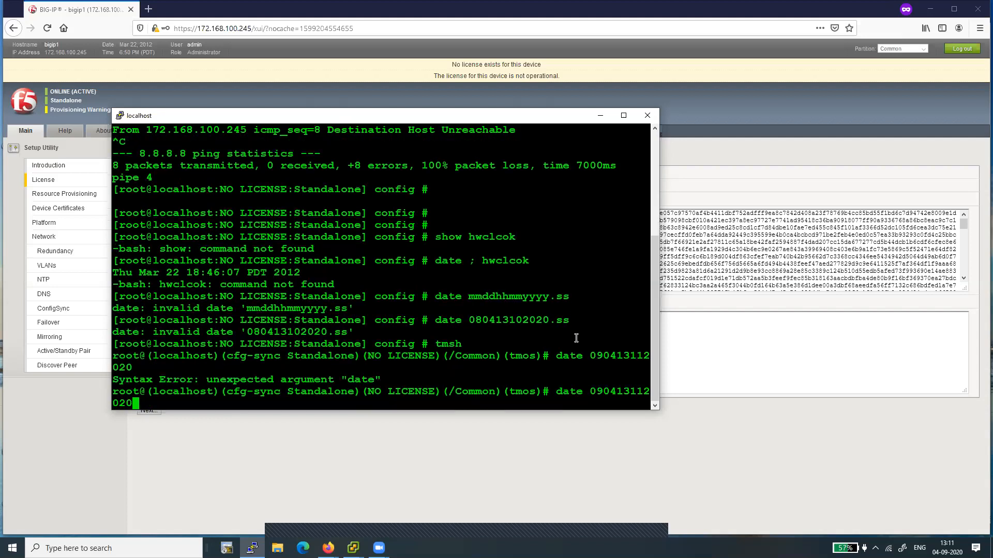
text(.ss)
key(Return)
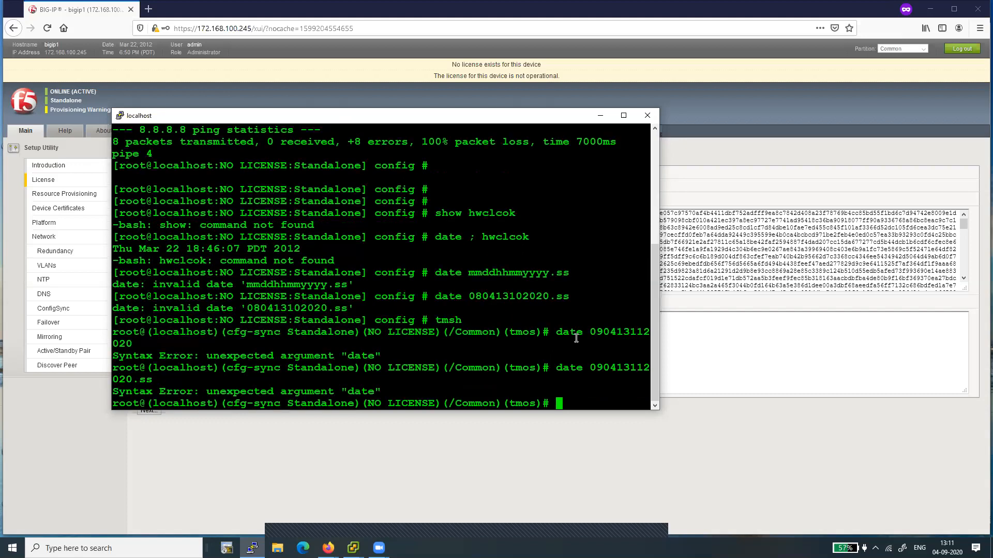
Step: Leave tmsh and return to the bash prompt using exit and then quit
key(super)
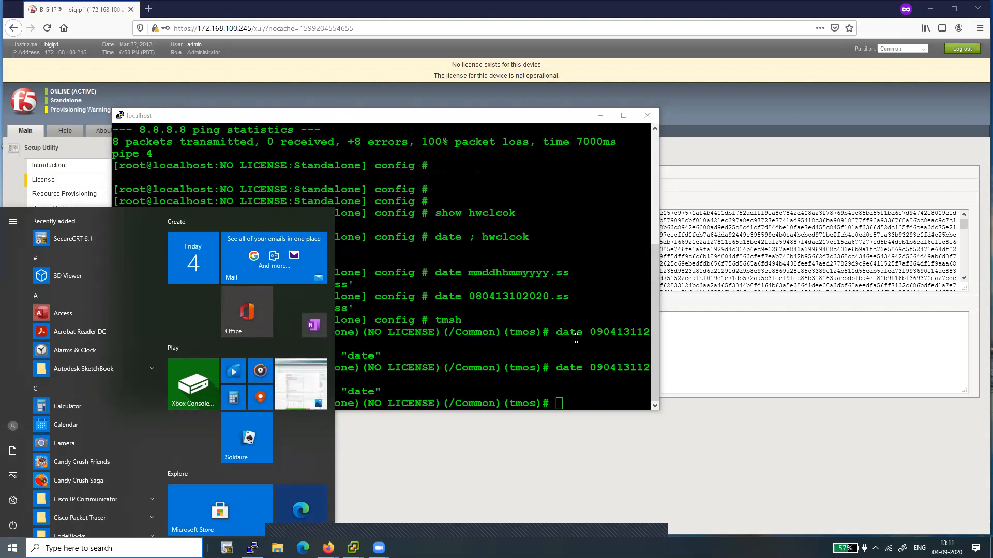
click(533, 301)
text(exit)
key(Return)
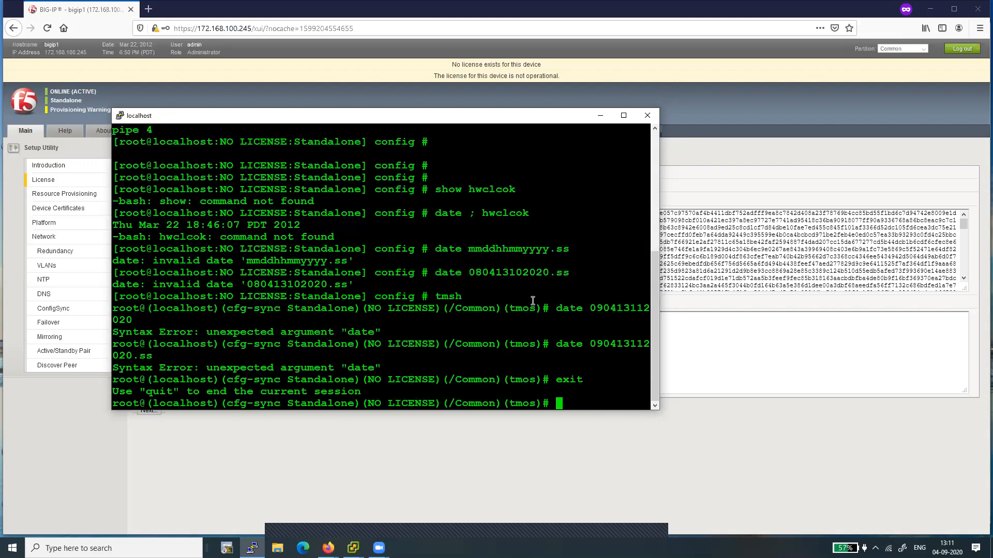
text(quit)
key(Return)
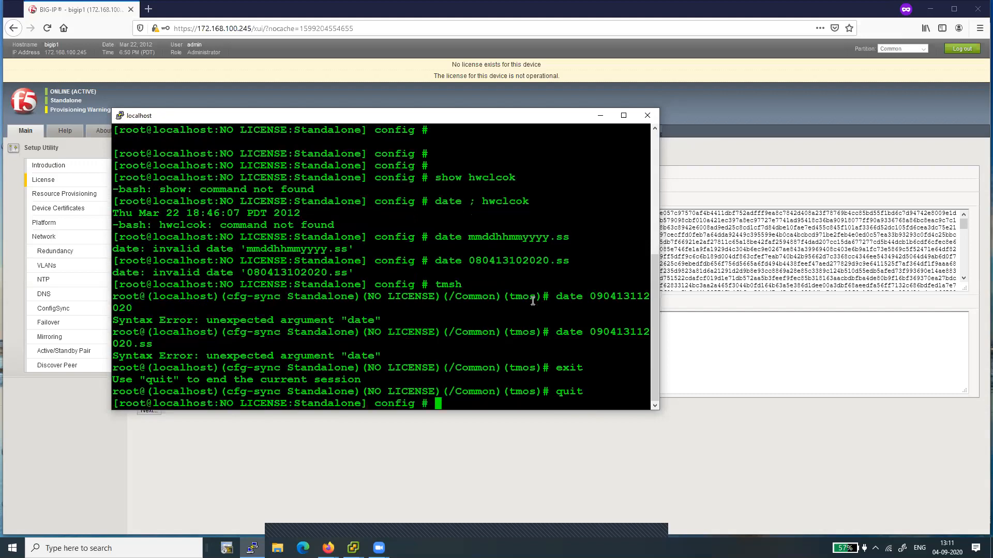
Step: Set the system date by editing the earlier command to date 090413102020.00
key(Return)
key(Return)
key(Return)
key(Return)
key(Up)
key(Up)
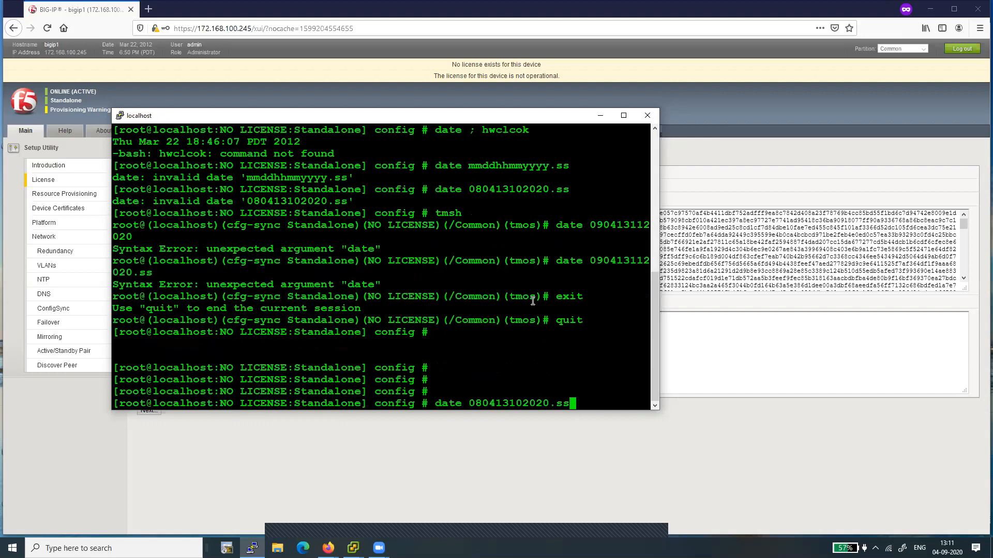
key(BackSpace)
key(BackSpace)
text(00)
key(Left)
key(Left)
key(Left)
key(Left)
key(Left)
key(Left)
key(Left)
key(Left)
key(Left)
key(Left)
key(Left)
key(Left)
key(Left)
key(Left)
key(Right)
key(BackSpace)
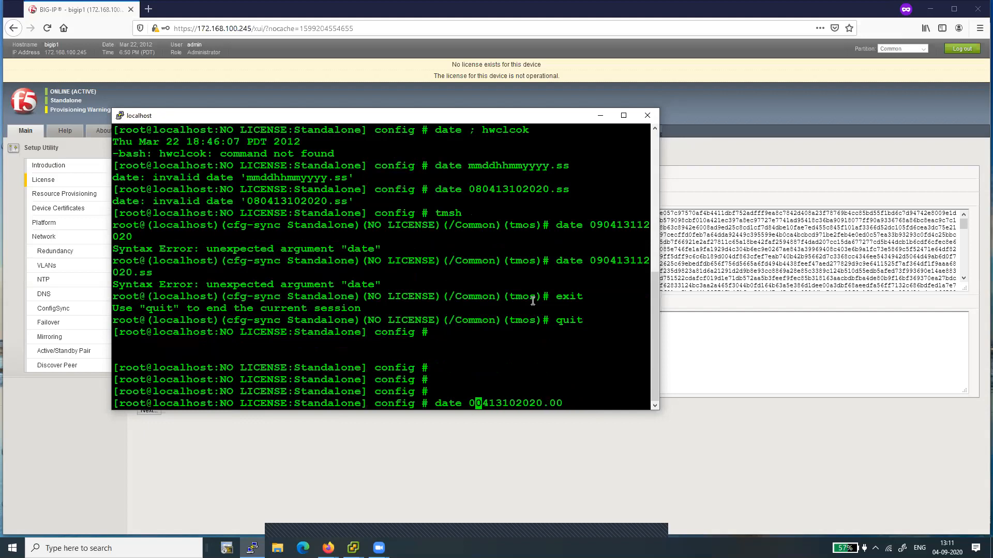
text(9)
key(Return)
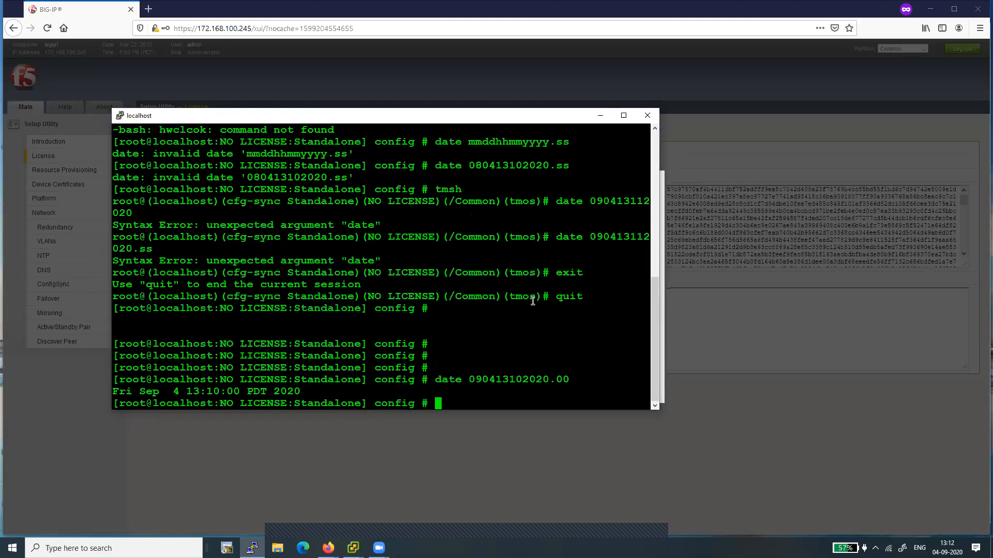
Step: Try to show and sync the hardware clock with hwclock ; systohc
key(Return)
key(Return)
key(Return)
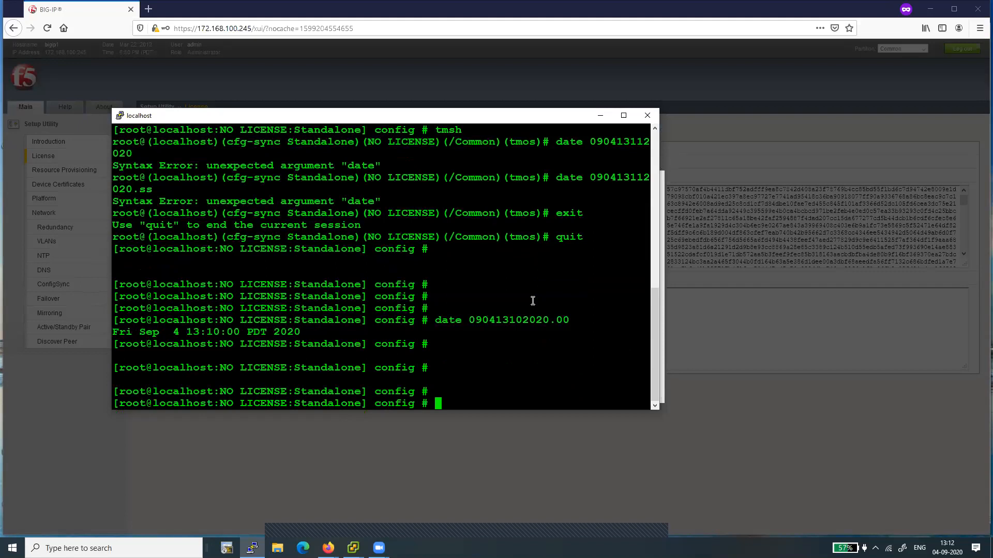
key(super)
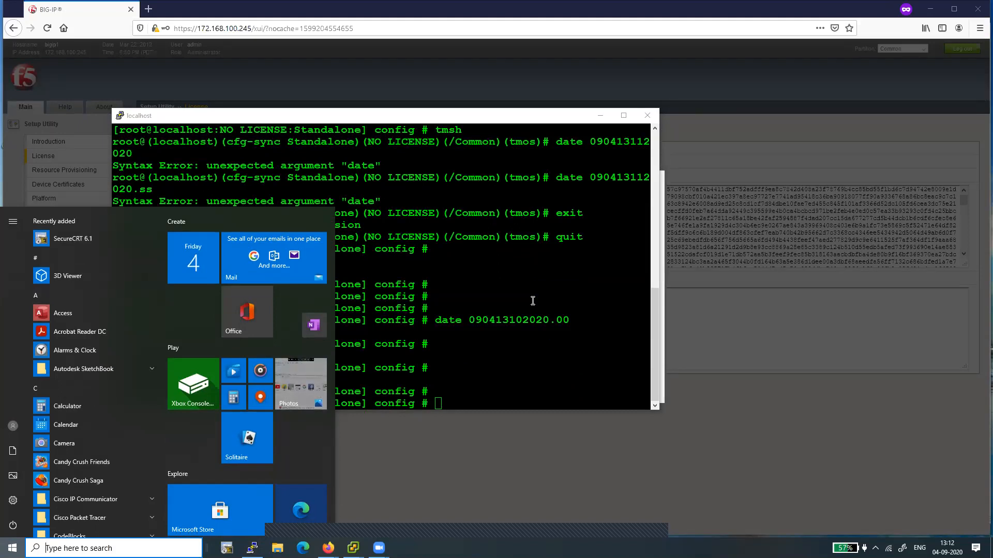
click(488, 380)
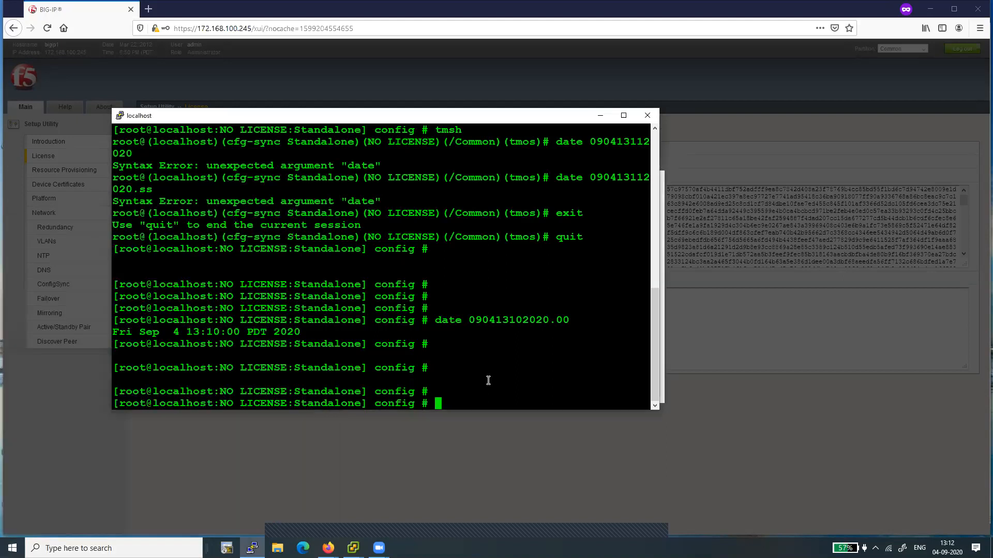
text(hwclock ; sysohc)
key(super)
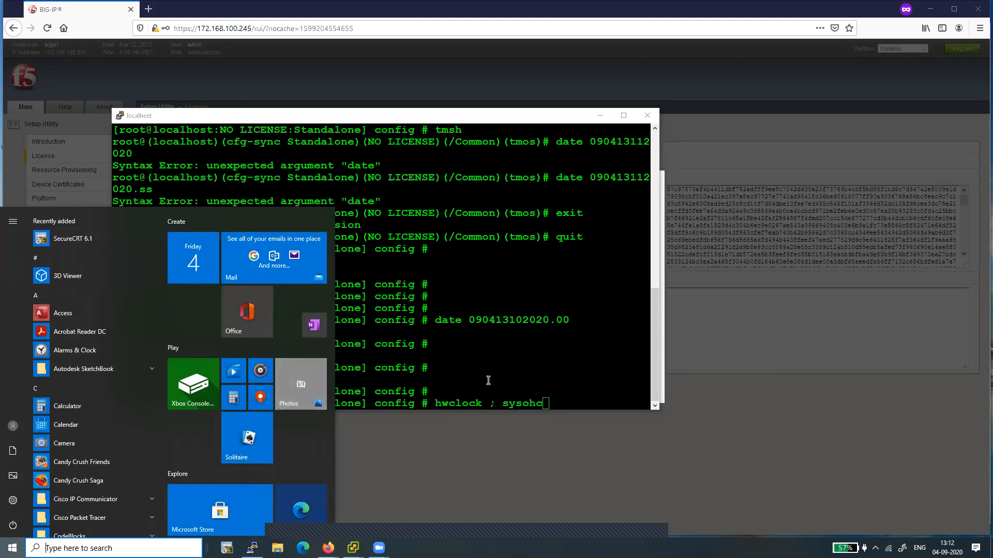
click(578, 374)
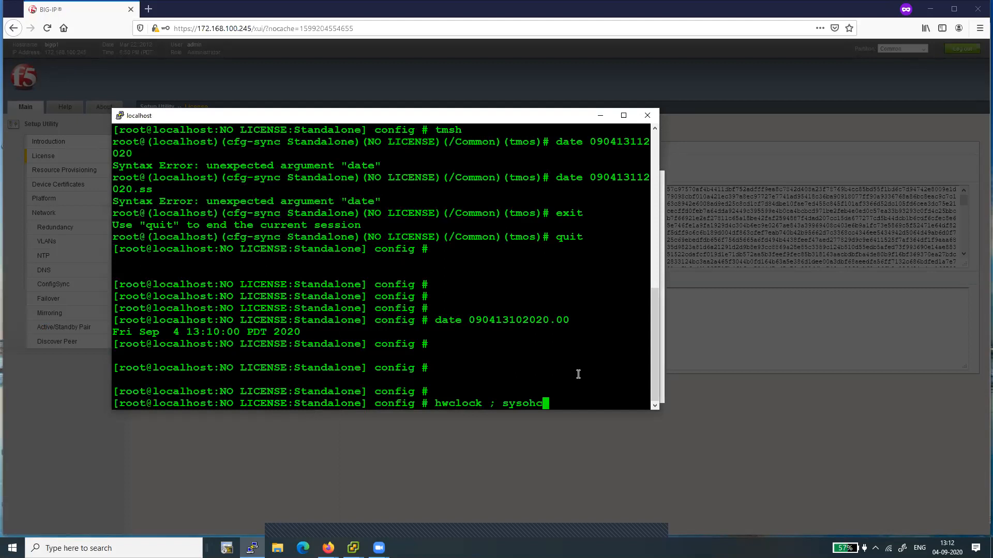
key(Left)
key(Left)
key(Left)
text(t)
key(Return)
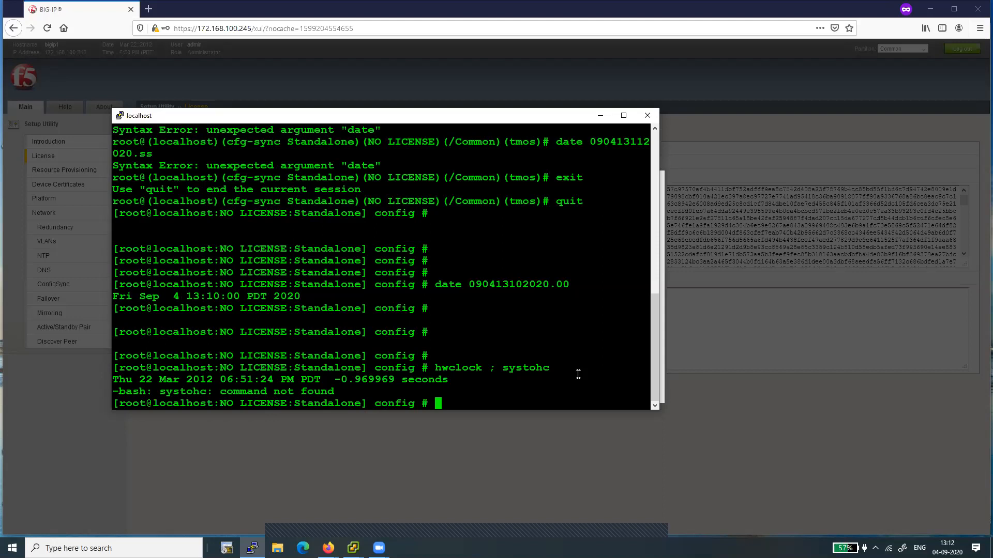
Step: Set the system date again with date 090413102020.00
key(super)
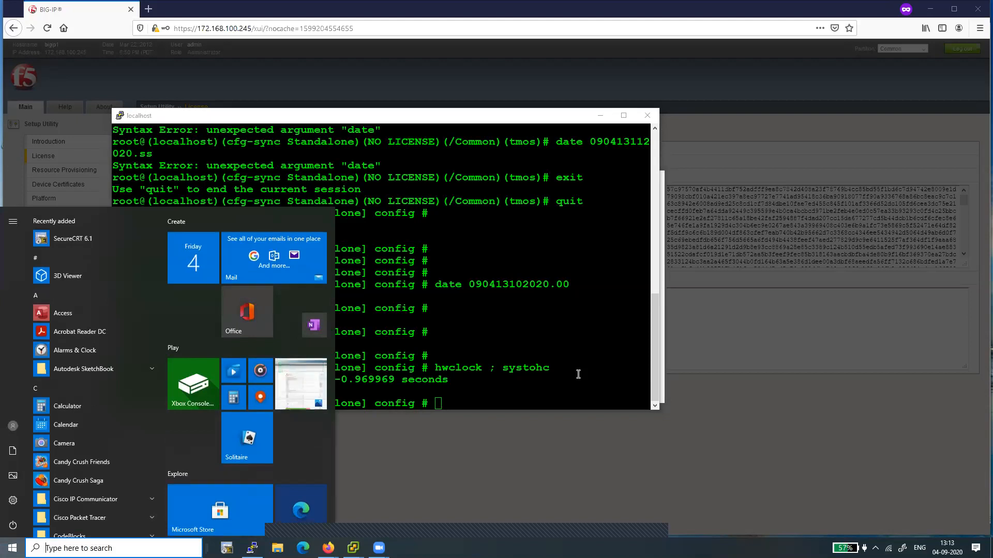
click(550, 356)
key(Up)
key(Up)
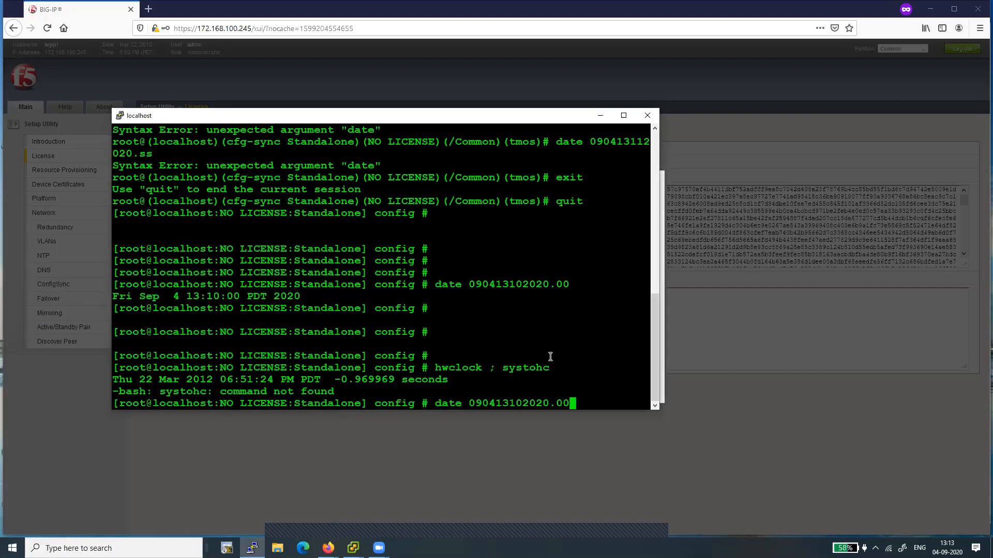
key(Return)
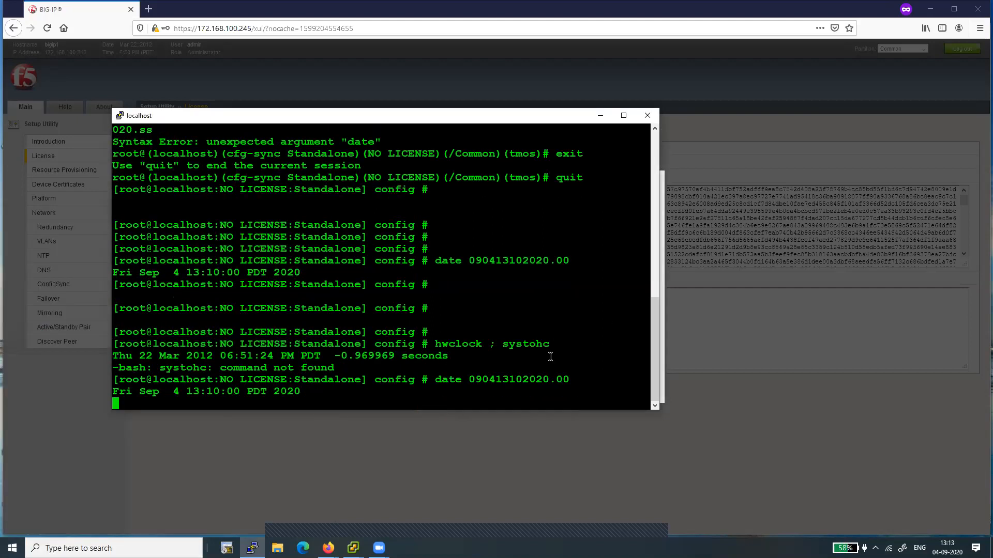
Step: Try to sync the hardware clock with hwclock -- systohc
key(Up)
key(Up)
key(Left)
key(Left)
key(Left)
key(Left)
key(Left)
key(Left)
key(Left)
key(Left)
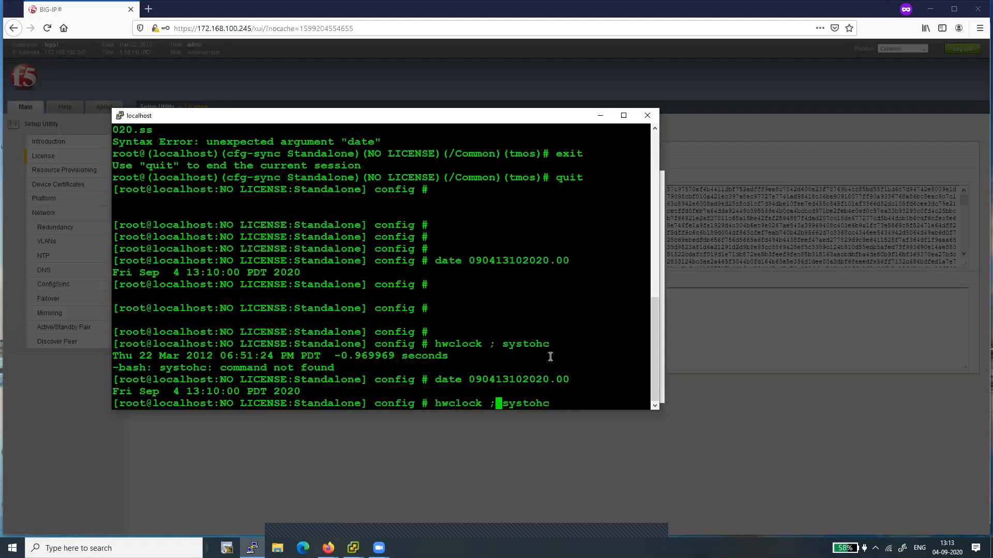
key(BackSpace)
text(--)
key(Return)
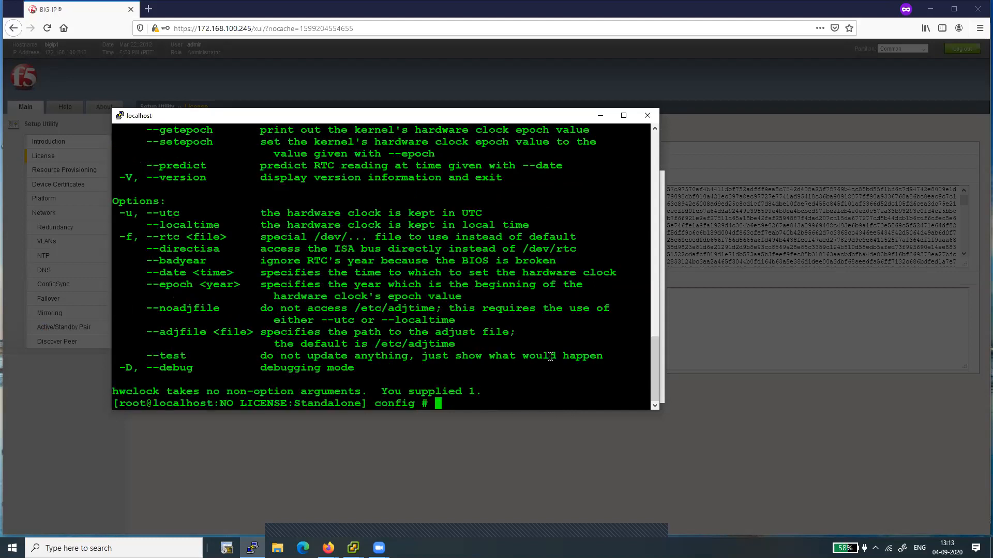
Step: Sync the hardware clock to the system time with hwclock --systohc
key(Up)
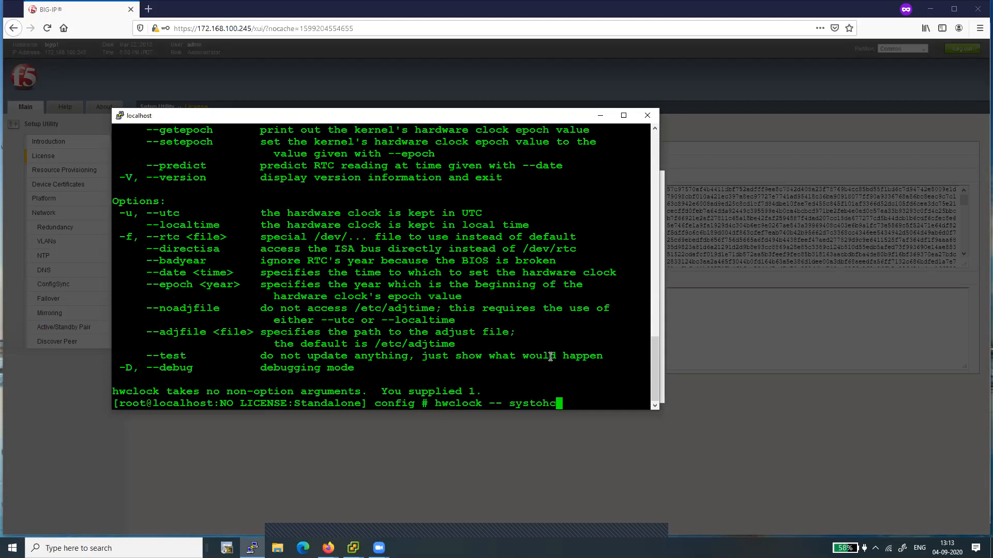
key(Left)
key(Left)
key(Left)
key(Left)
key(Left)
key(Left)
key(Left)
key(BackSpace)
key(Return)
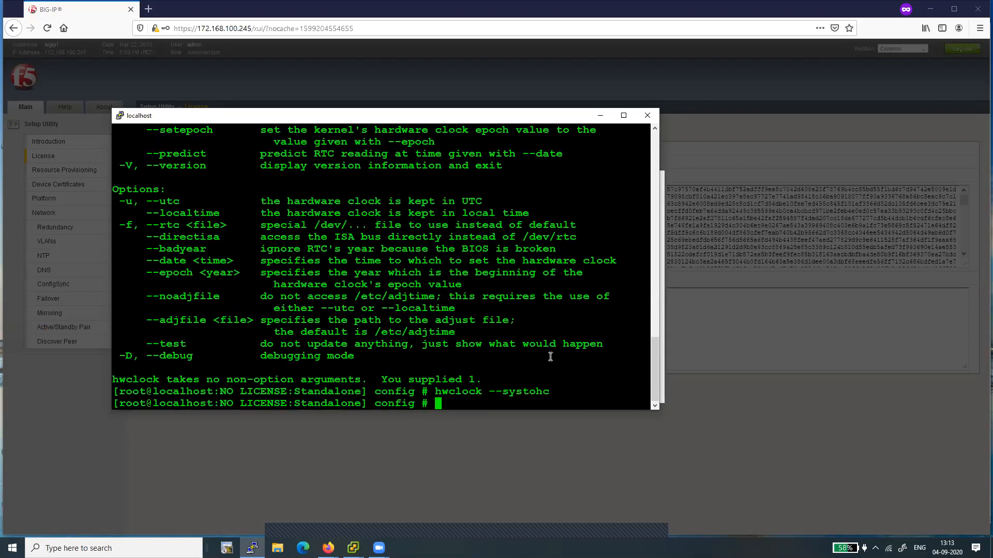
Step: Display the system date together with the hardware clock using date ; hwclcok
key(Return)
key(Return)
key(Return)
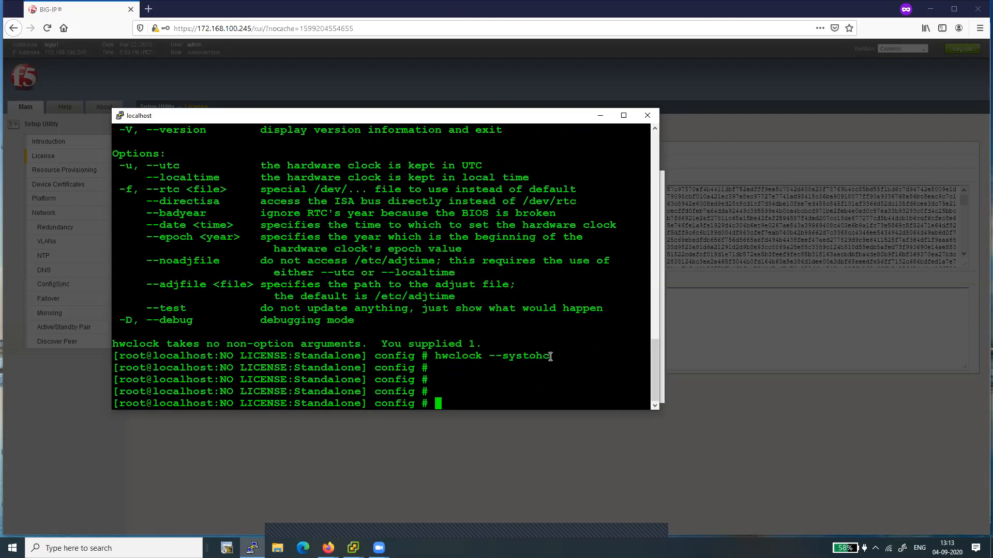
text(date ; hwclcok)
key(Return)
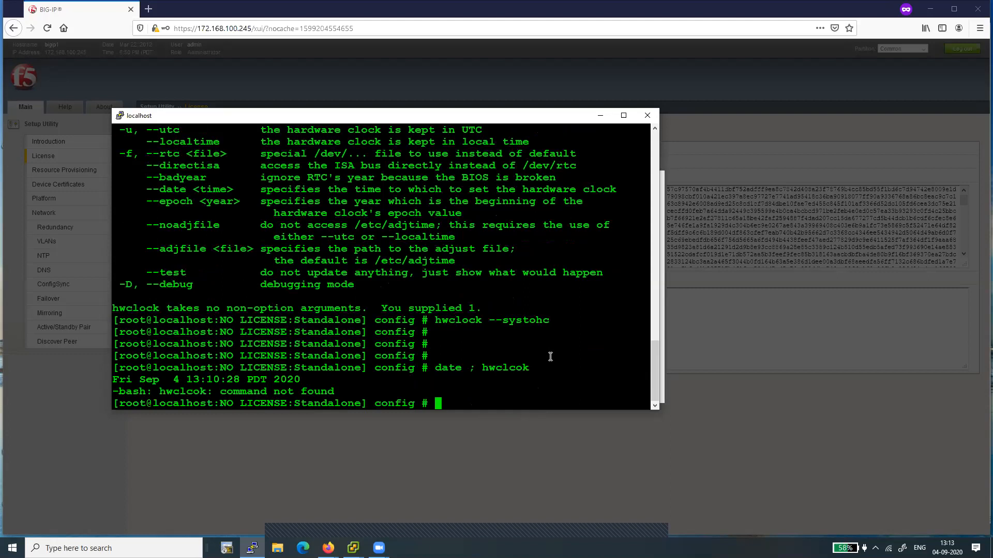
Step: Reboot the BIG-IP system with the reboot command
key(Return)
key(Return)
key(Return)
text(reboot)
key(Return)
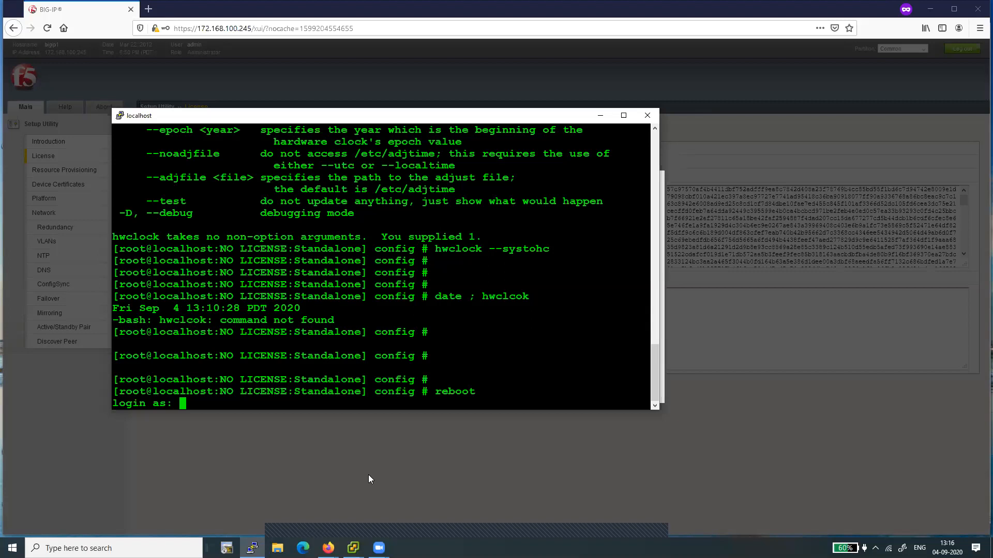
Step: Log back in as root, entering the account password at the prompt
text(root)
key(Return)
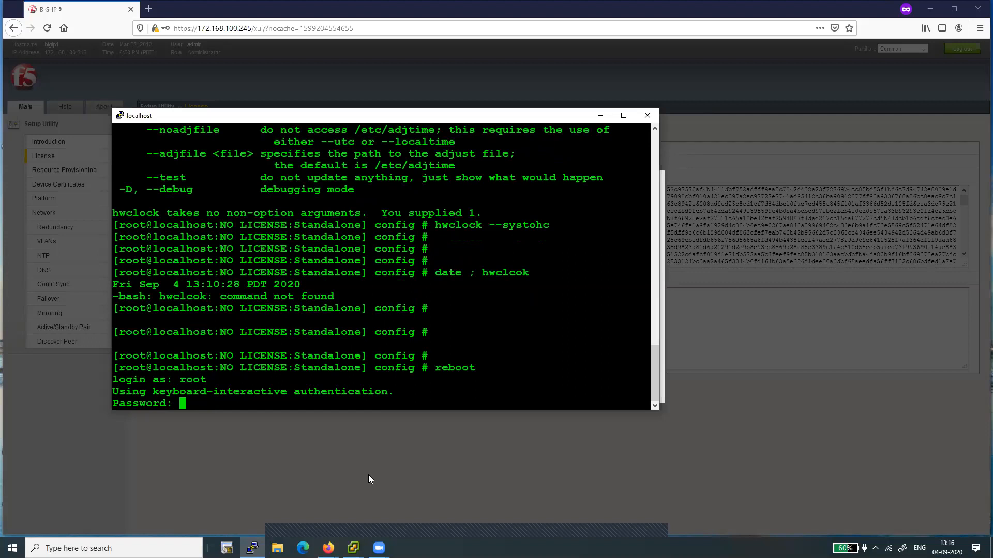
key(Return)
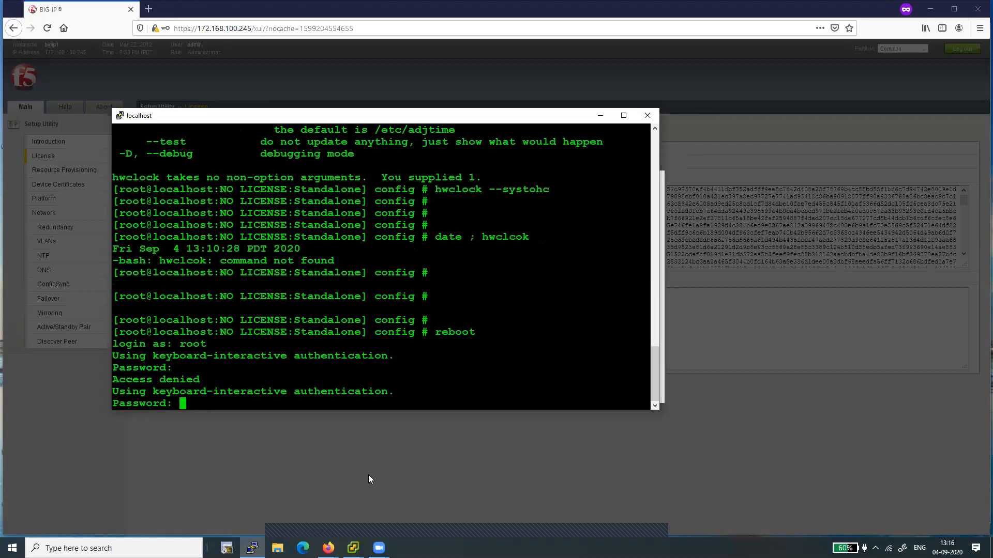
key(Return)
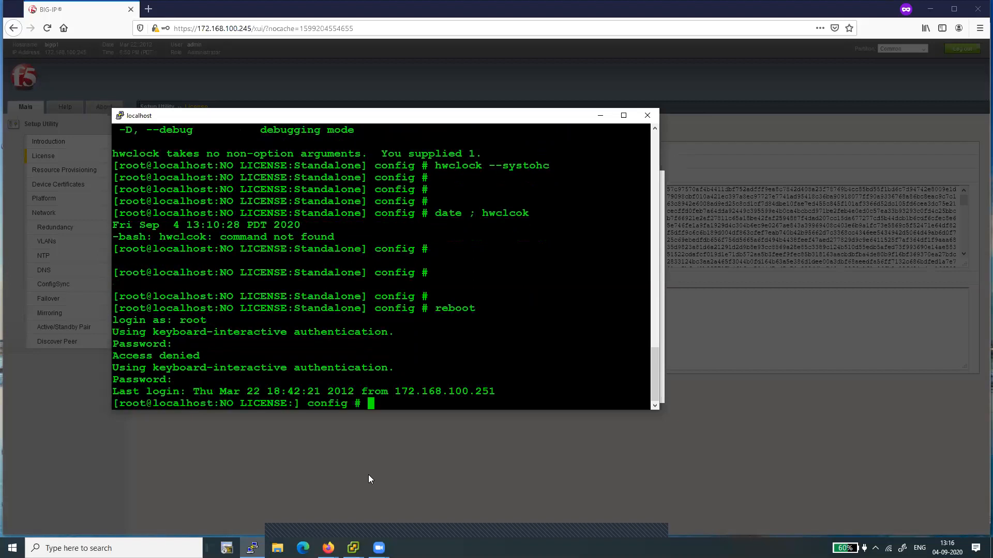
Step: Display the system date together with the hardware clock using date ; hwclock
key(Return)
key(Return)
text(date ; hw)
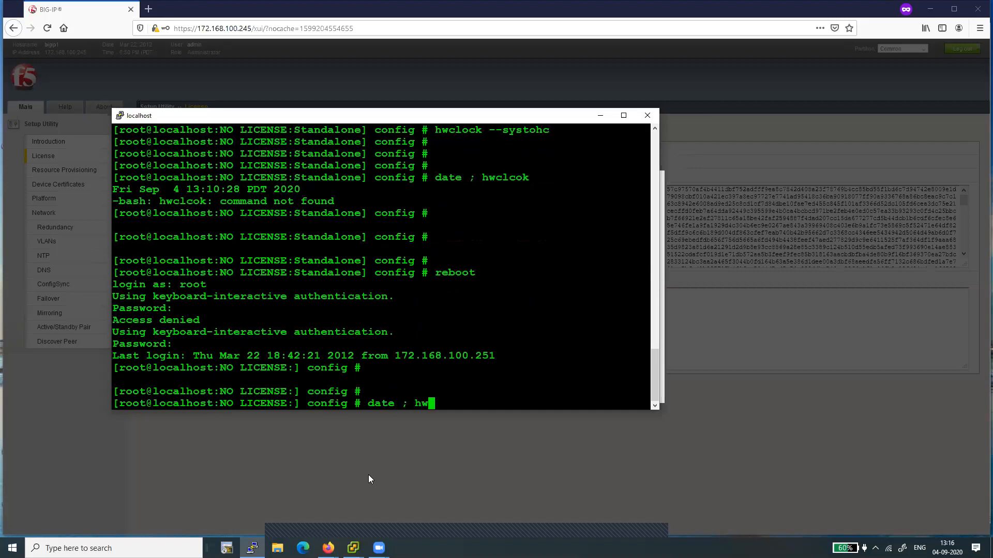
text(clock)
key(Return)
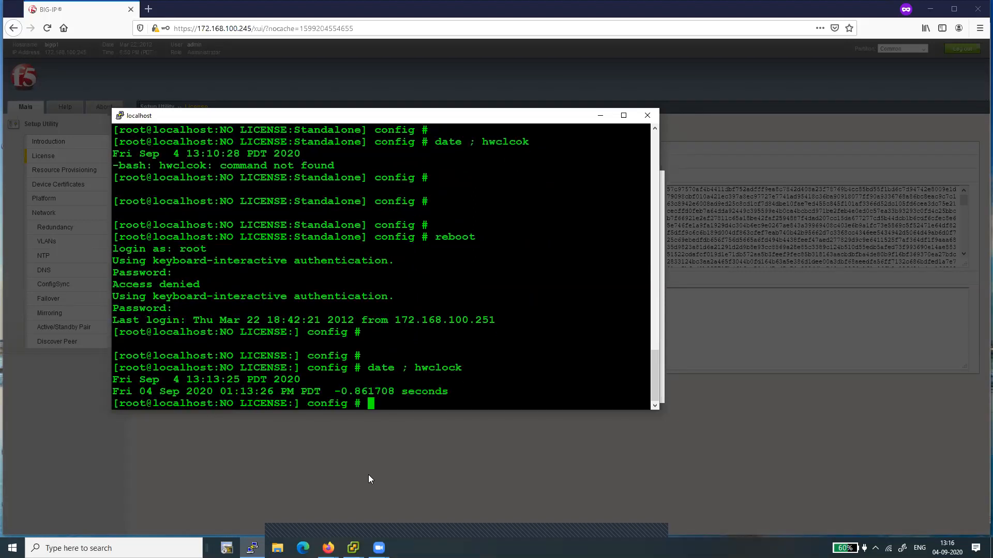
key(Return)
key(Return)
key(Return)
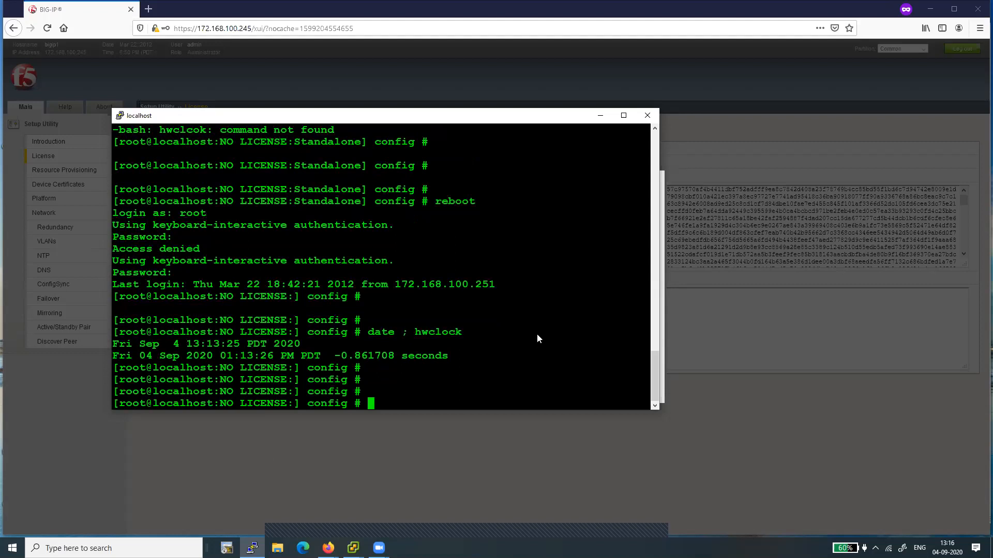
Step: Return to the expired configuration utility session and log in again as admin with the account password
click(755, 213)
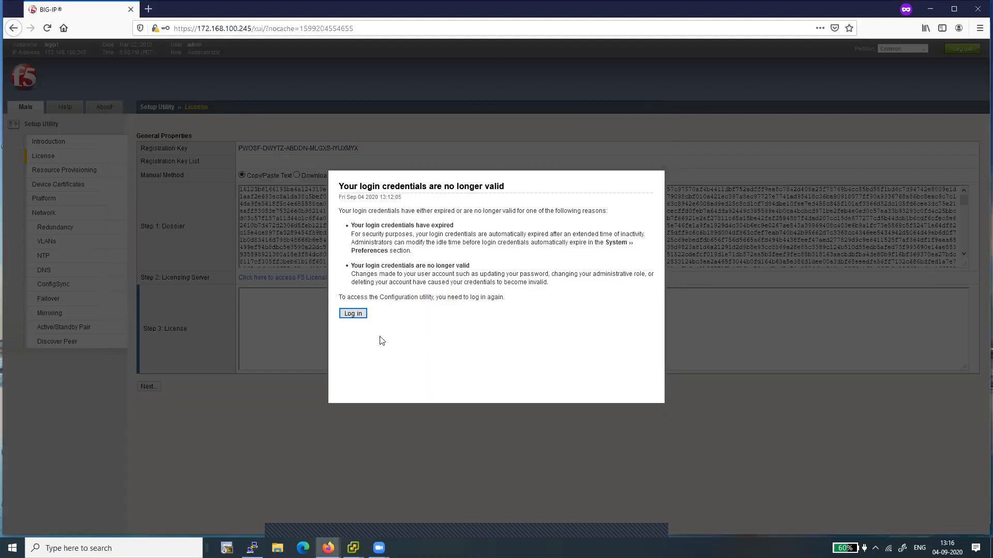
click(354, 314)
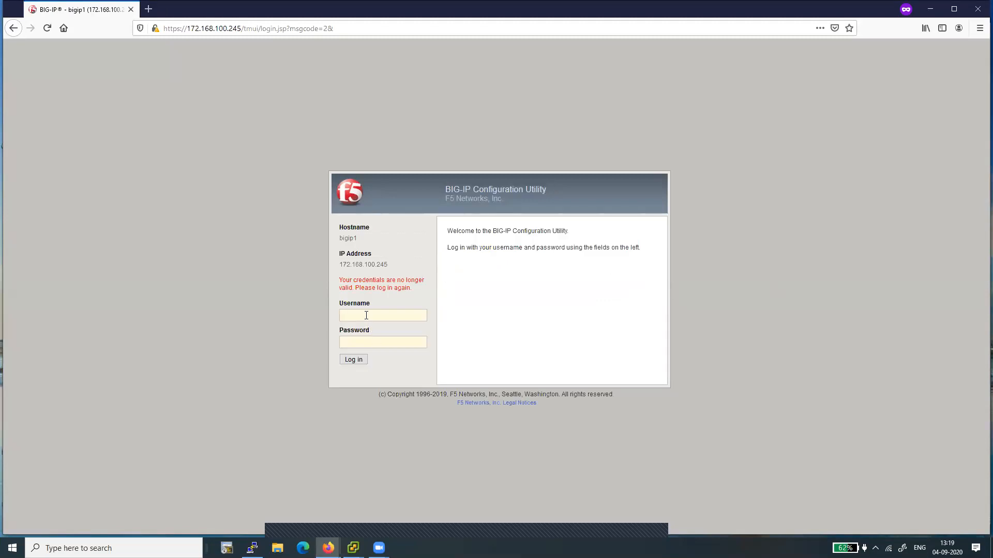
text(admin)
key(Tab)
text(ad)
key(BackSpace)
key(BackSpace)
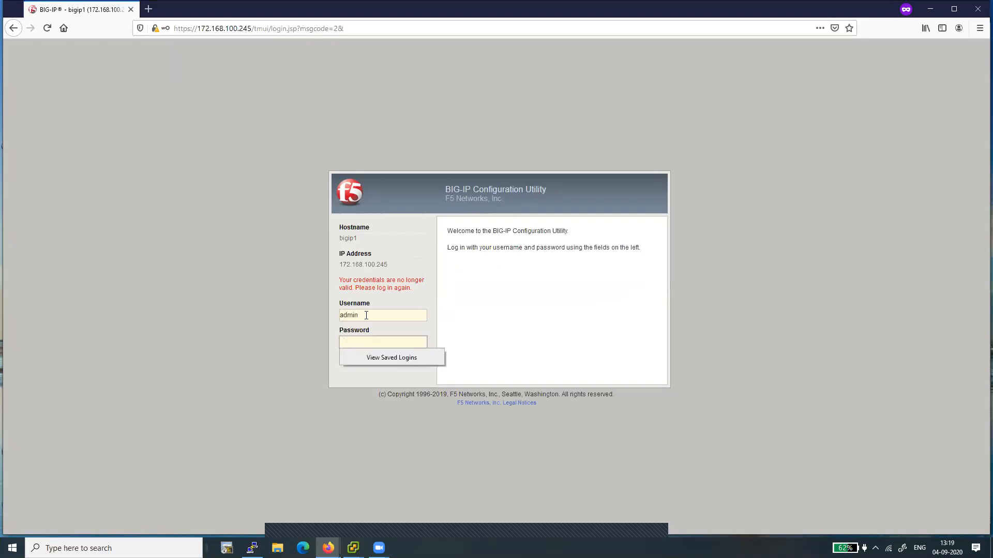
text(admin)
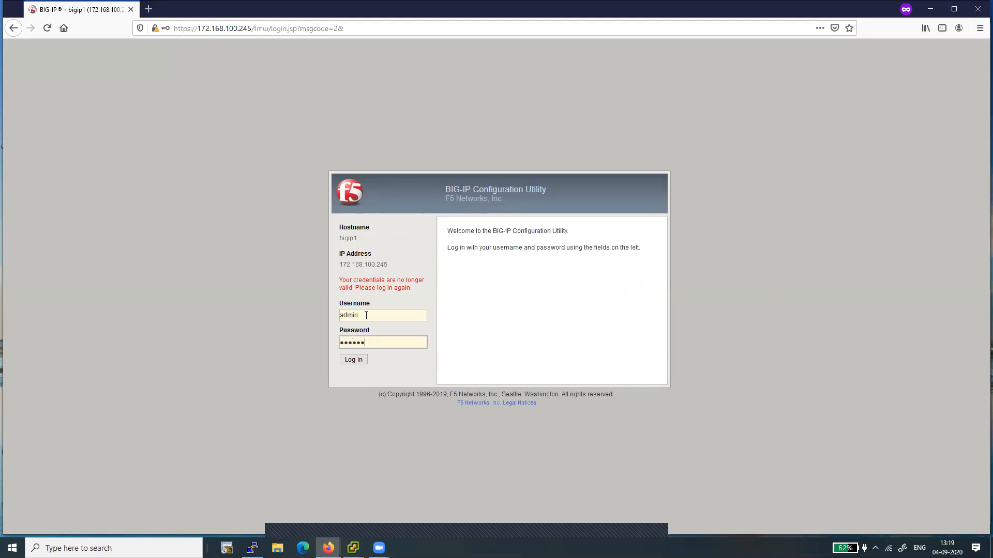
text(3)
click(353, 360)
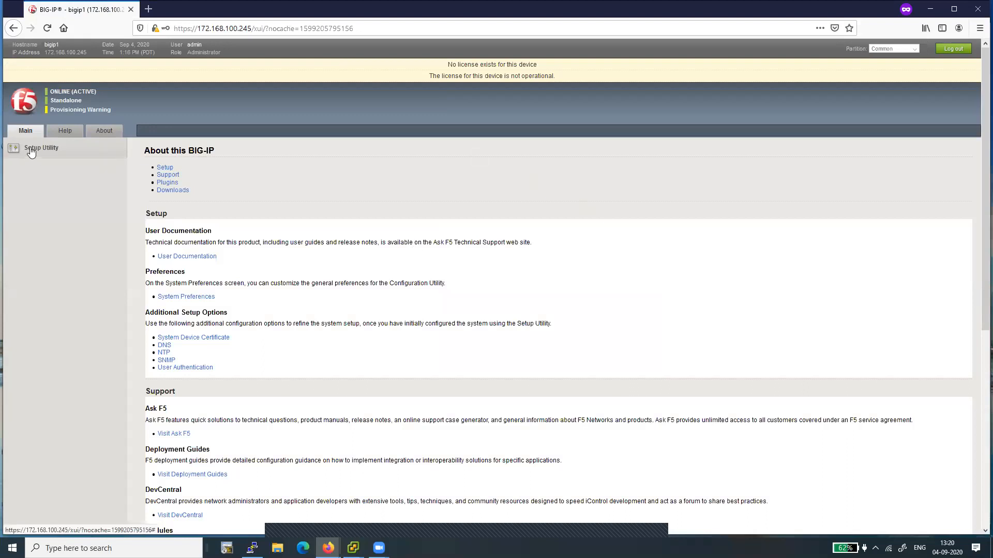
Step: Open the License page of the Setup Utility
mouse_move(31, 151)
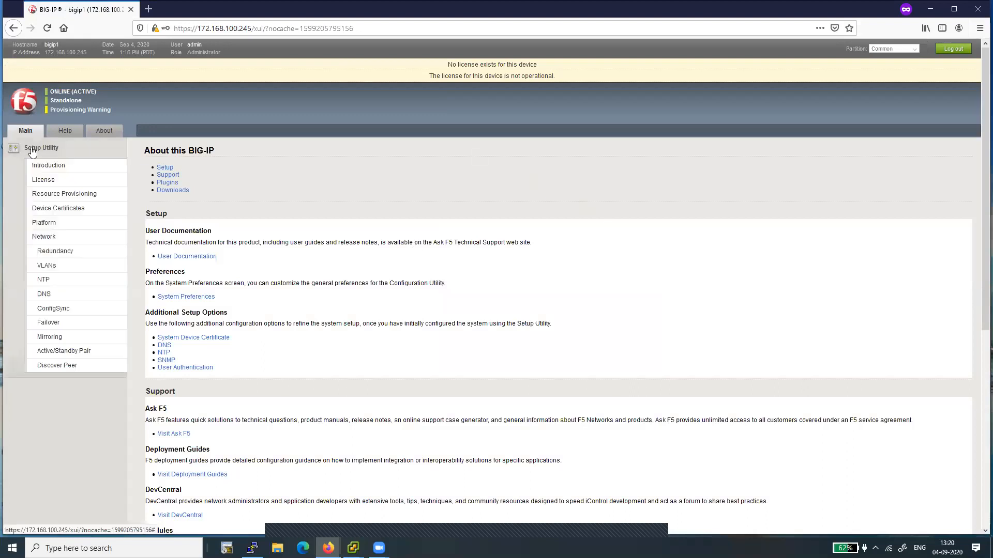
click(59, 168)
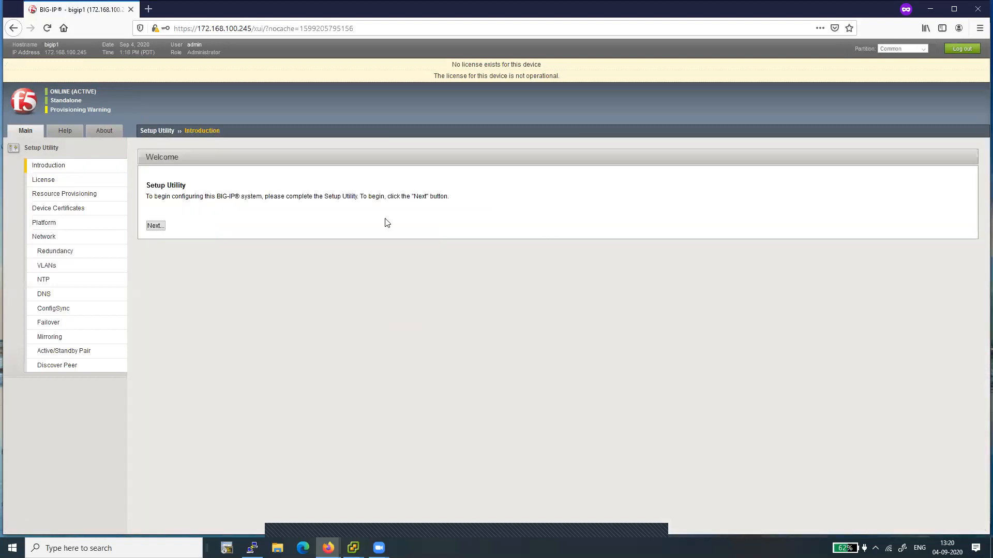
click(156, 227)
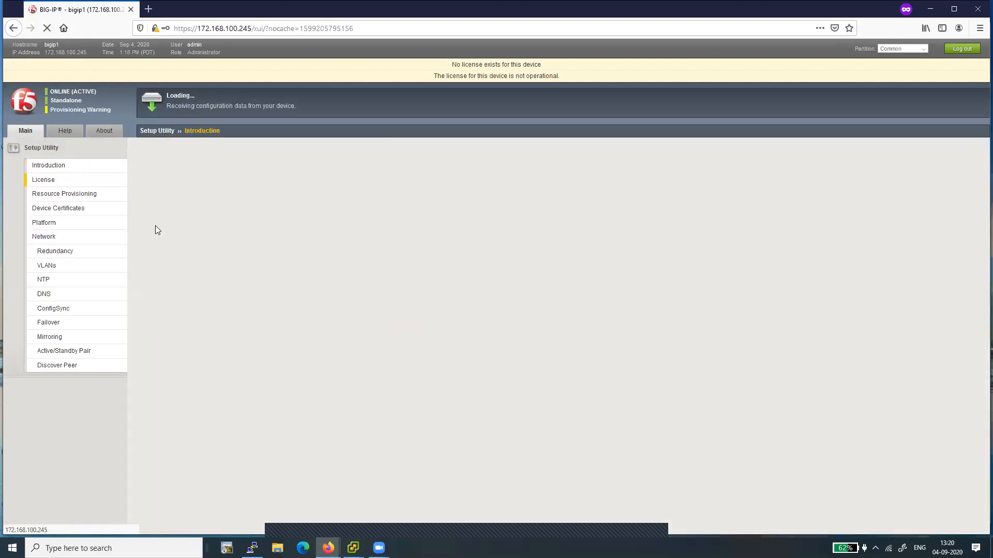
click(153, 192)
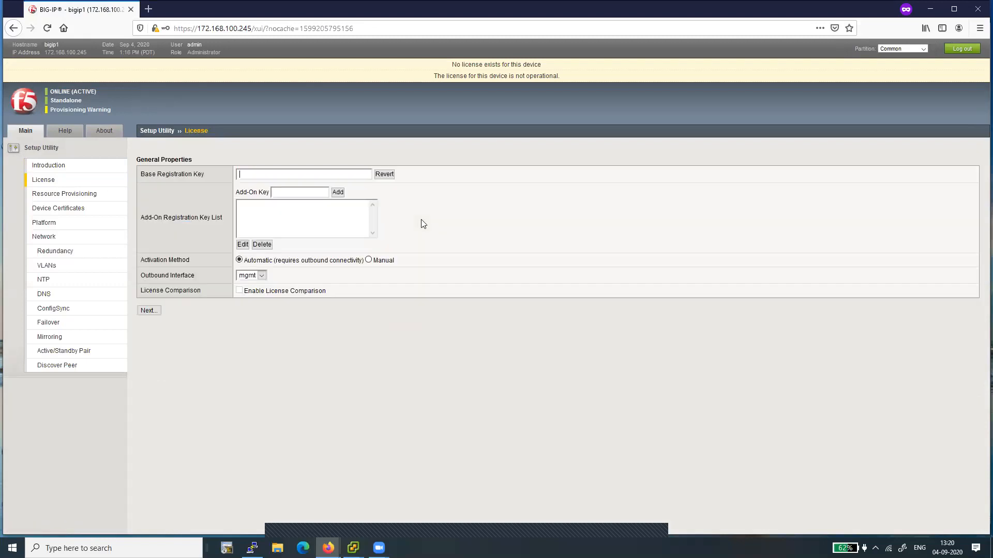
Step: Paste the base registration key, select the Manual activation method, and continue
right_click(327, 174)
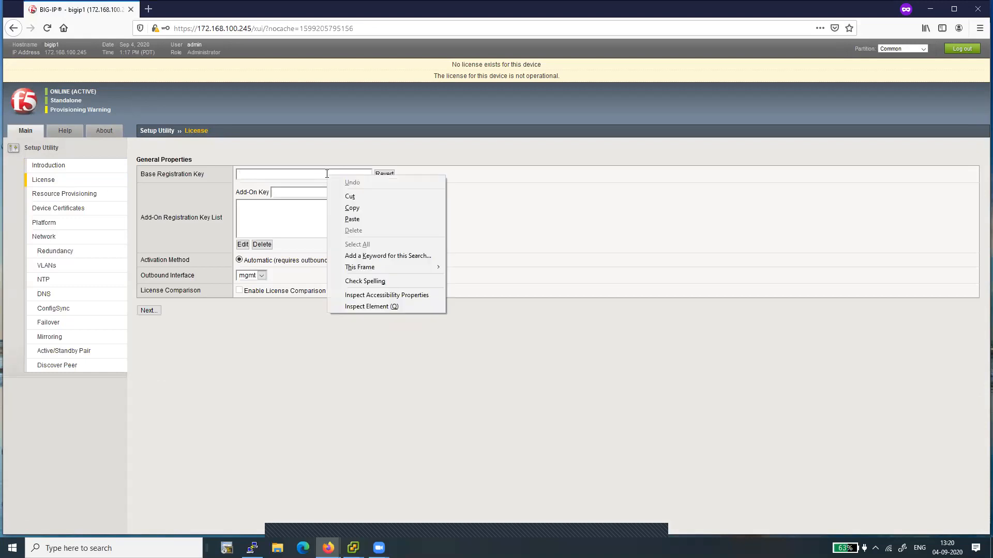
click(352, 219)
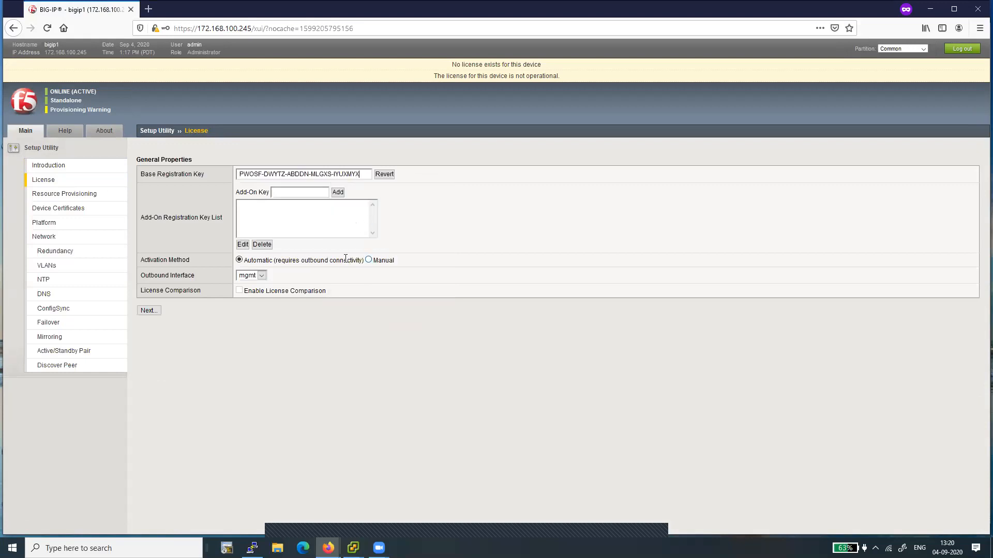
click(369, 260)
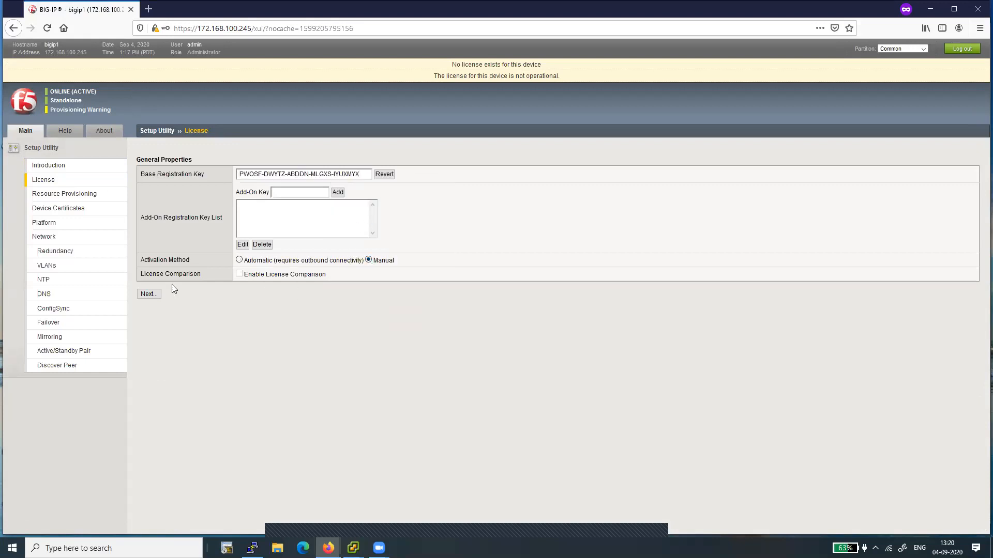
click(150, 295)
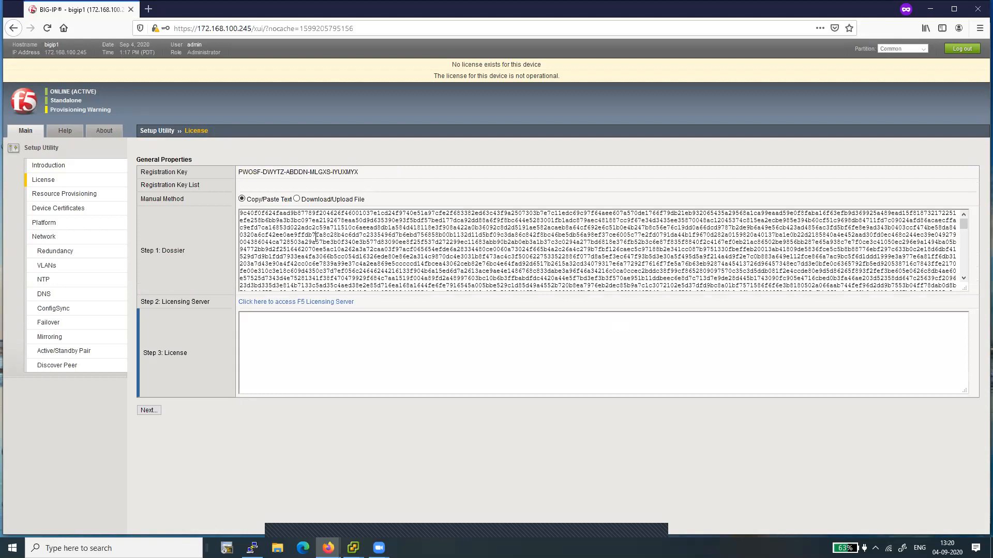
Step: Select and copy the entire Step 1 dossier text
key(ctrl+a)
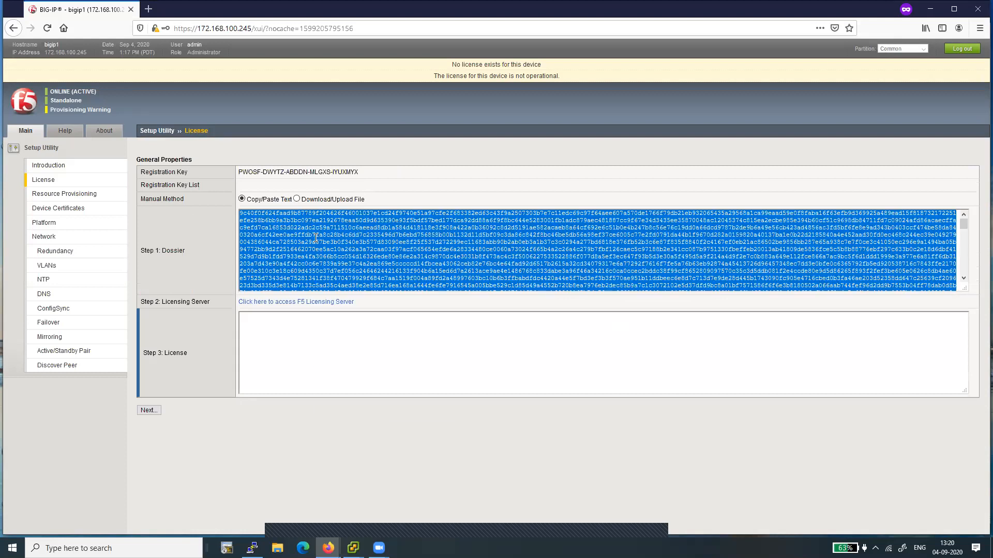
right_click(316, 238)
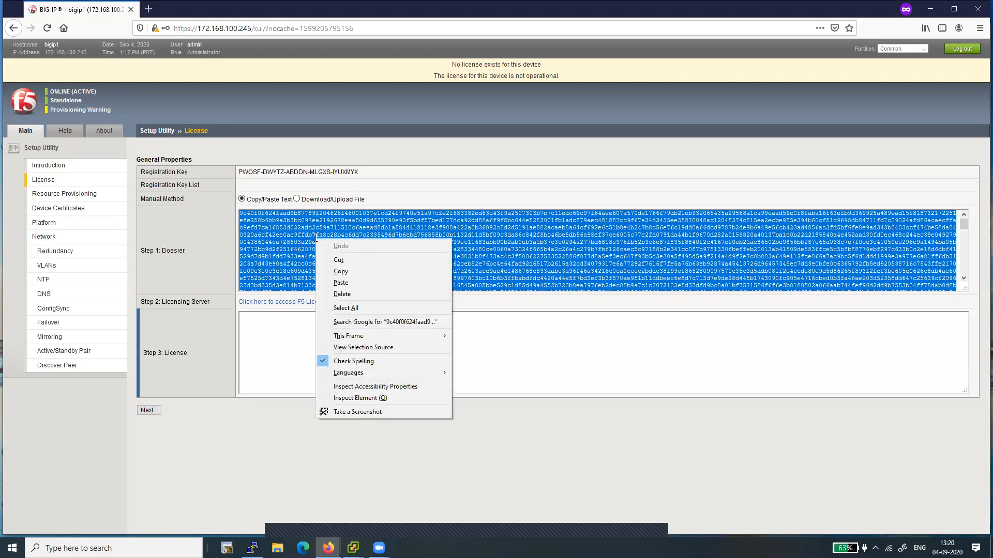
click(341, 272)
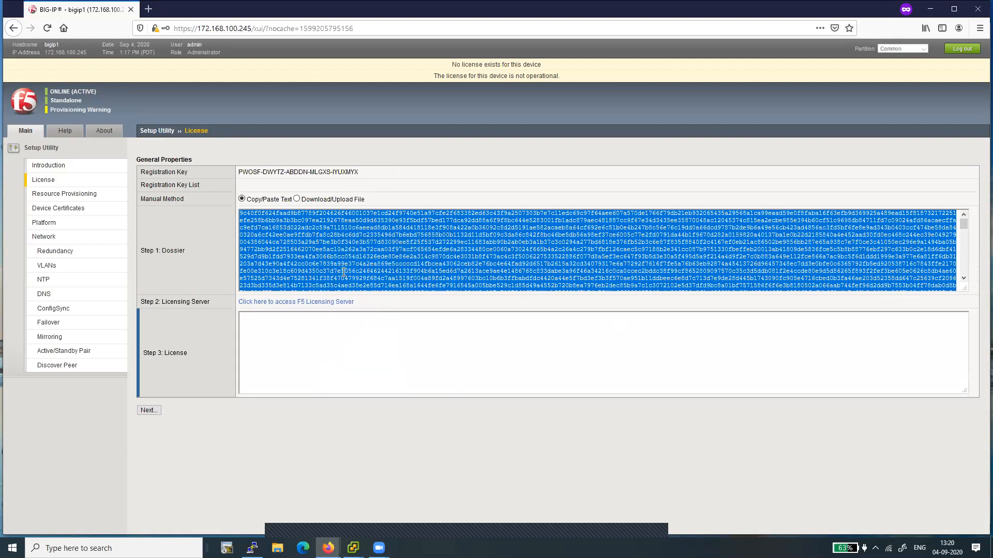
Step: Open the F5 Licensing Server, paste the dossier into the Enter Your Dossier box, and submit it
click(312, 303)
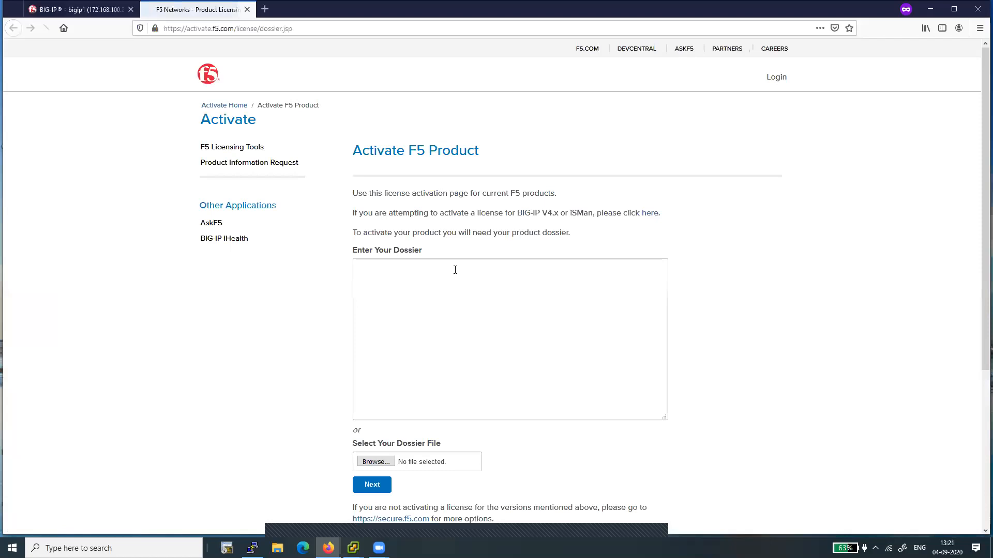
right_click(392, 285)
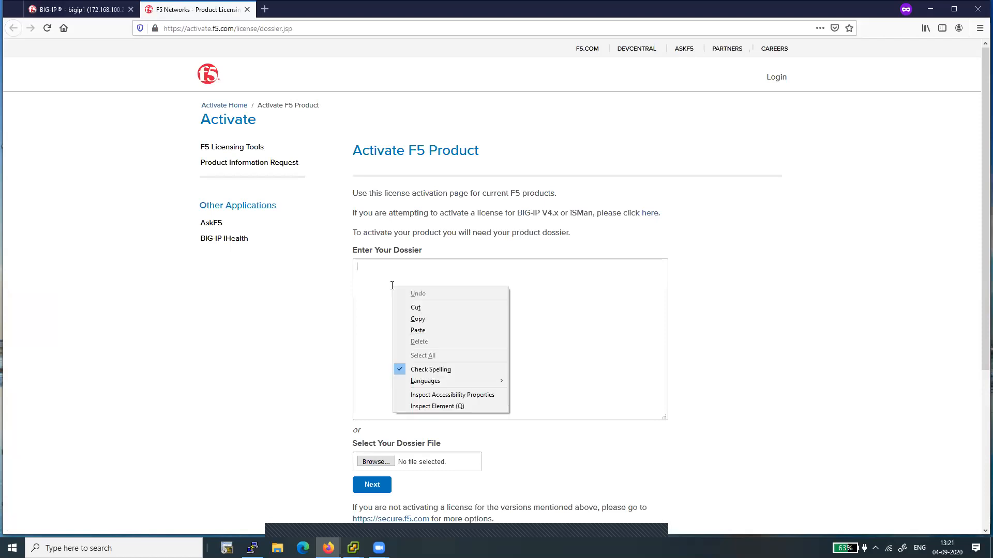
click(419, 333)
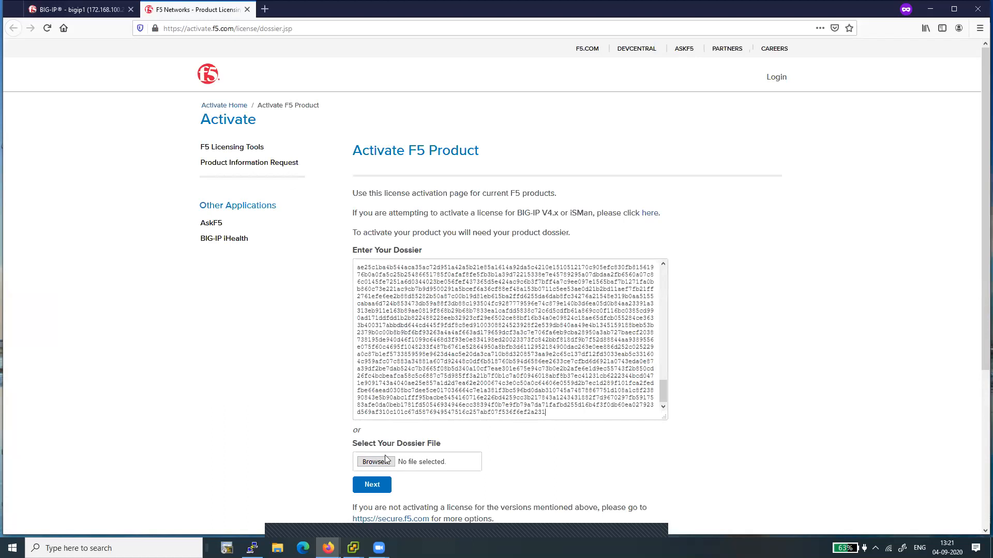
click(370, 487)
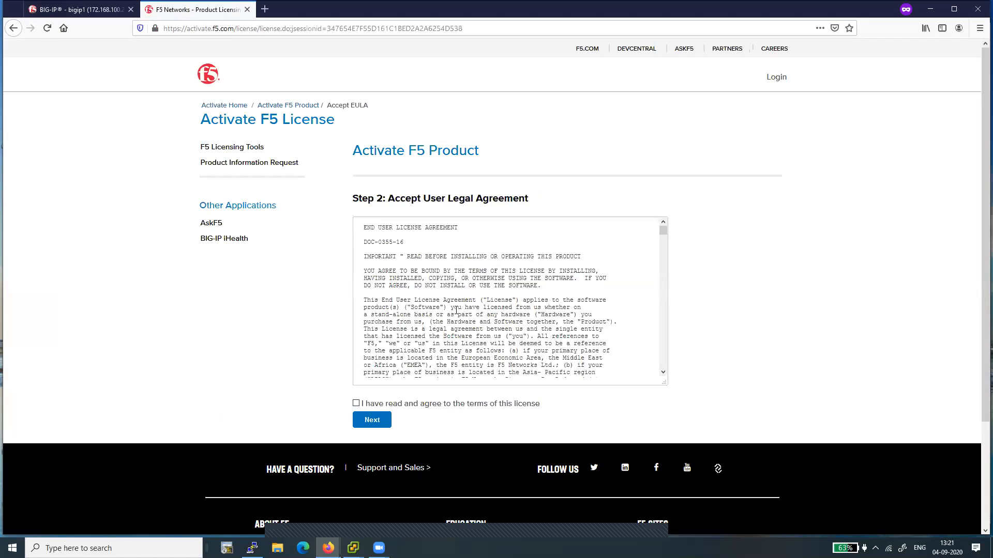
Step: Agree to the terms of the license agreement and continue
scroll(456, 310, down, 15)
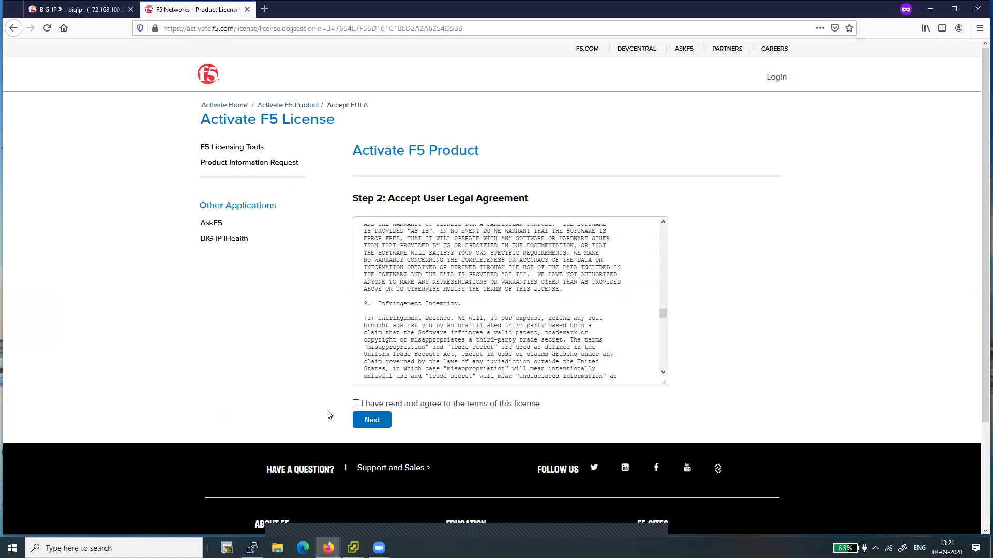
click(356, 404)
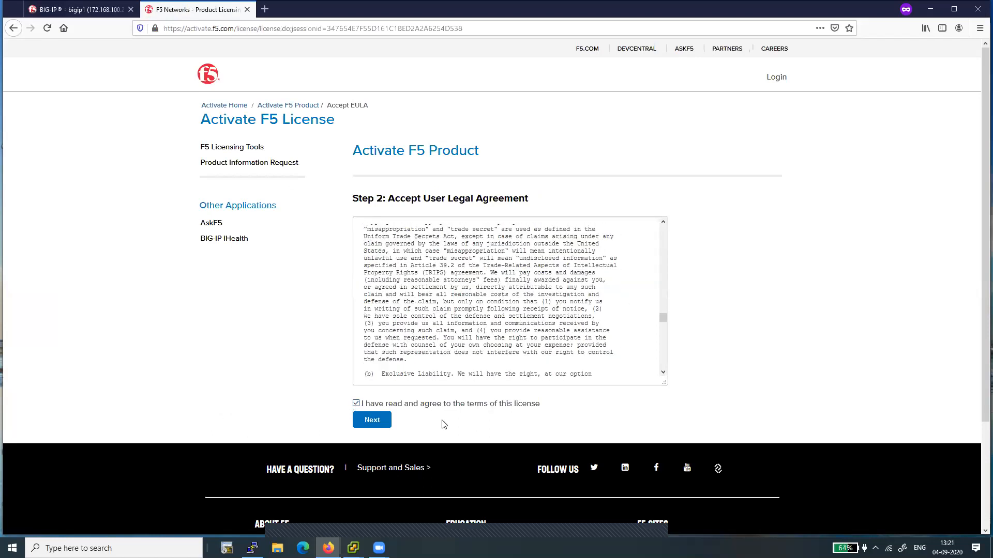
click(377, 424)
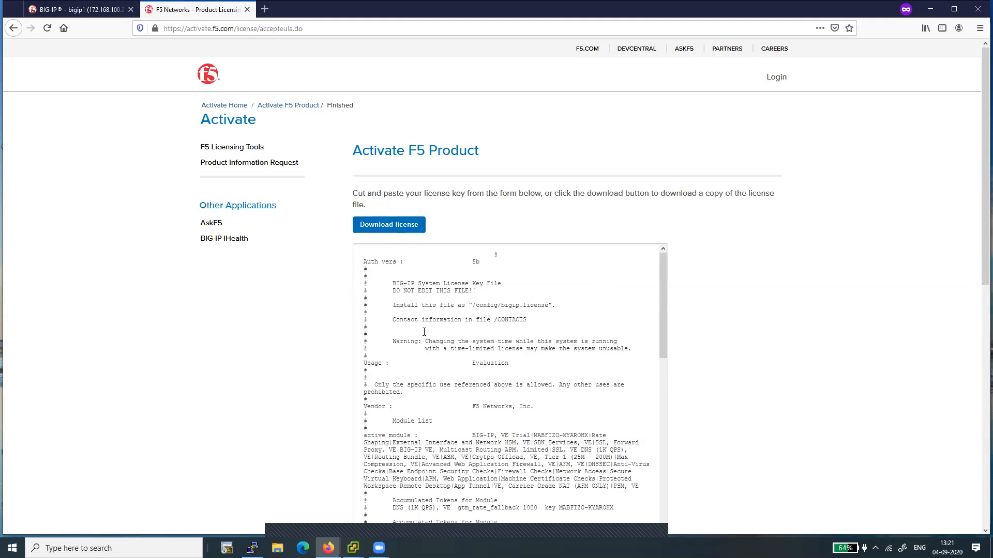
Step: Select the whole generated license key text on the activation page and copy it
key(shift+Home)
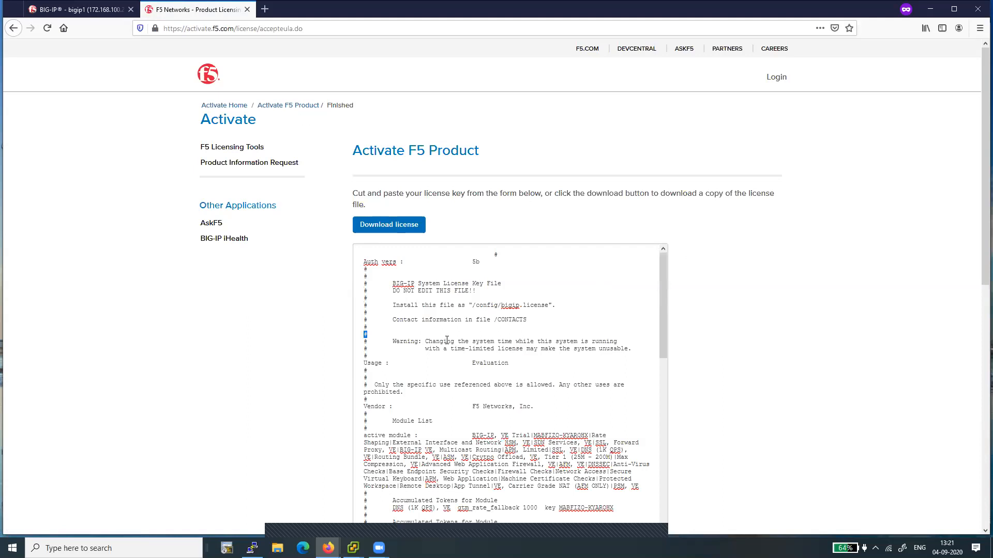
triple_click(448, 341)
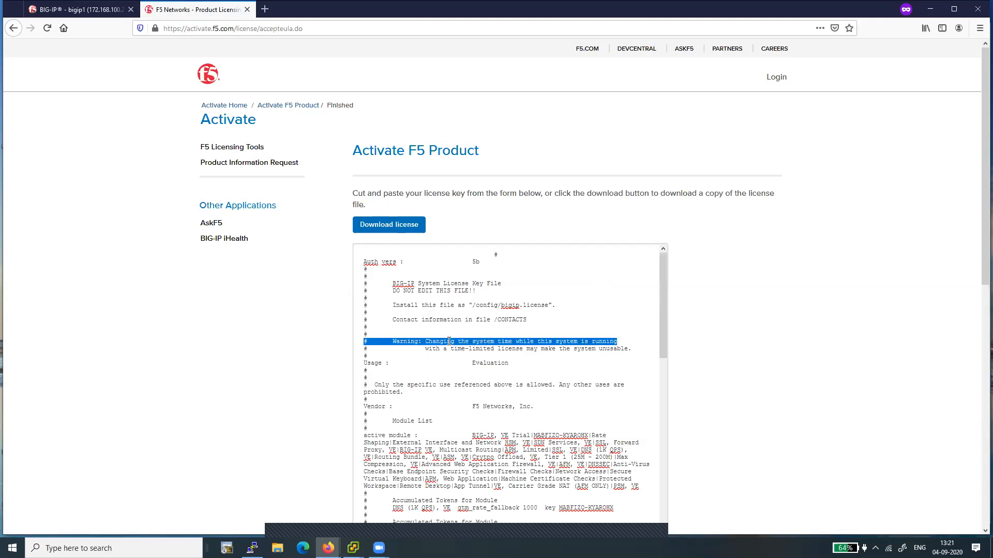
click(448, 341)
double_click(449, 341)
triple_click(449, 341)
double_click(449, 341)
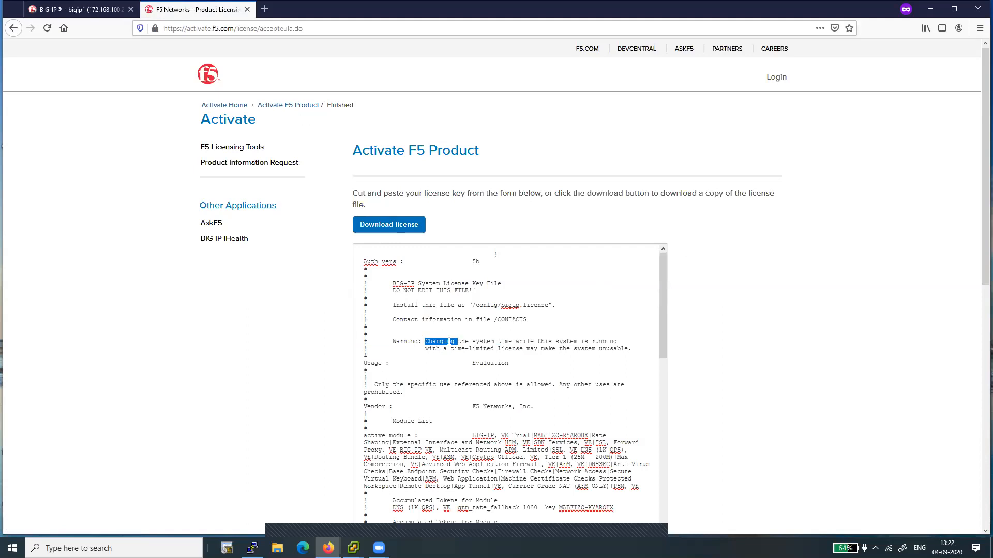
click(360, 259)
shift+click(448, 398)
drag(452, 419, 483, 541)
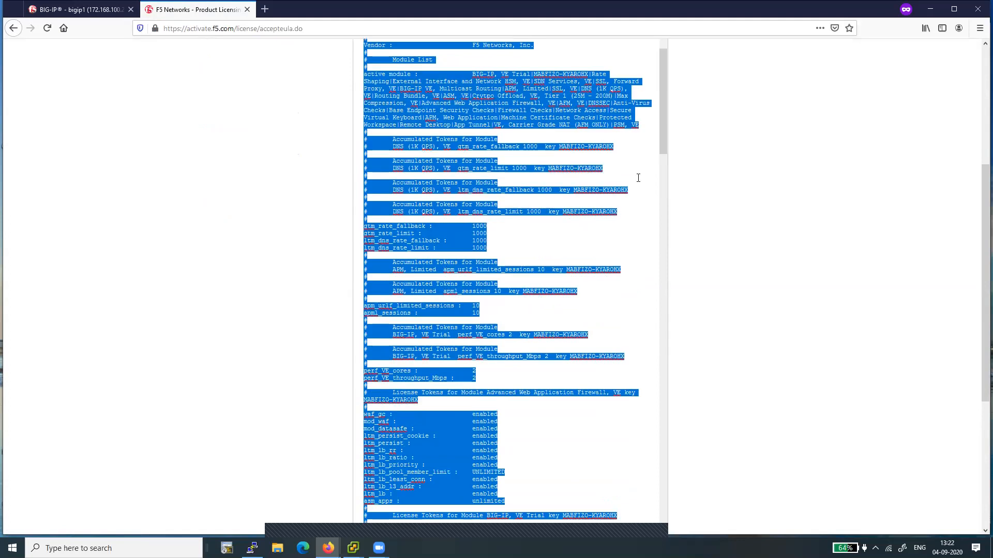
click(548, 350)
right_click(439, 192)
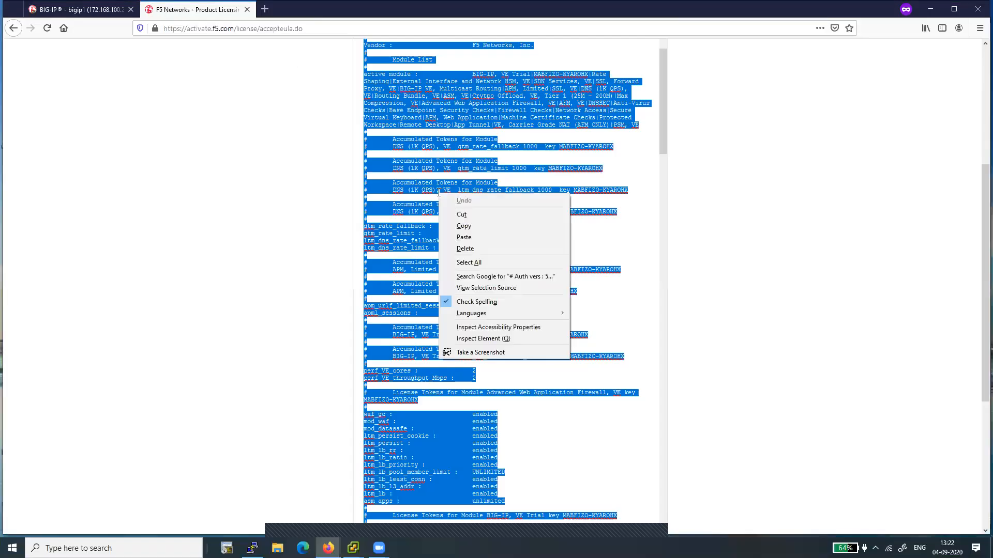
click(462, 225)
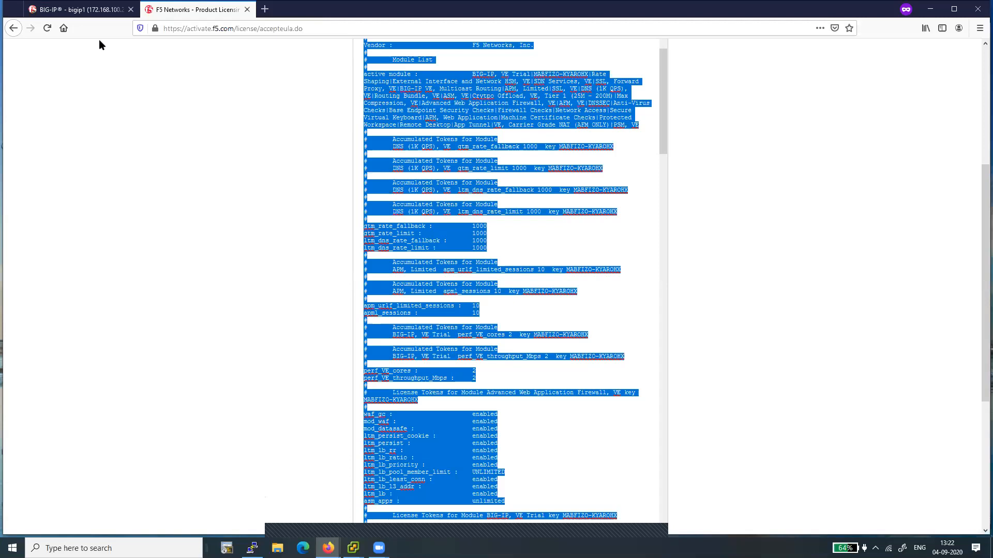
Step: Switch back to the configuration utility and paste the license into the Step 3 License box
drag(101, 13, 293, 14)
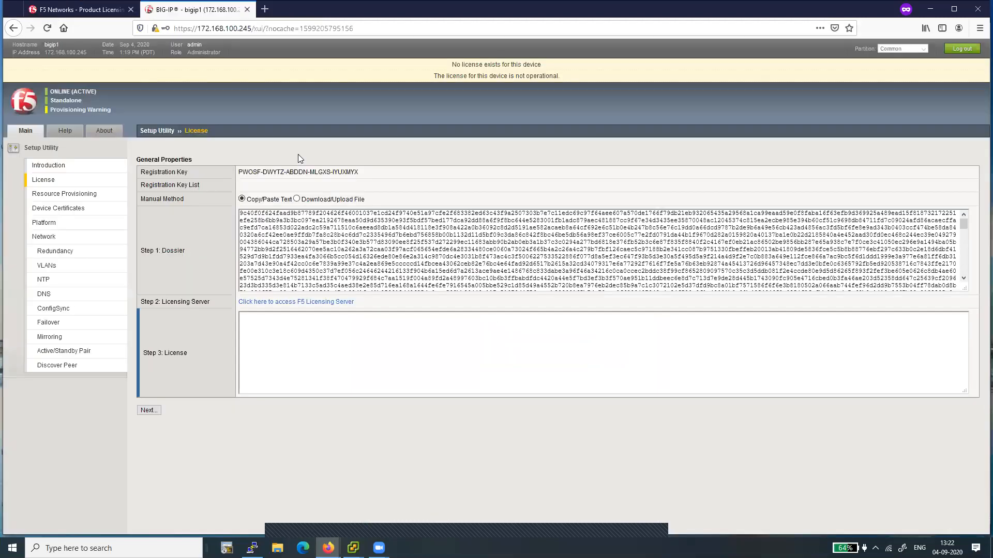
right_click(307, 339)
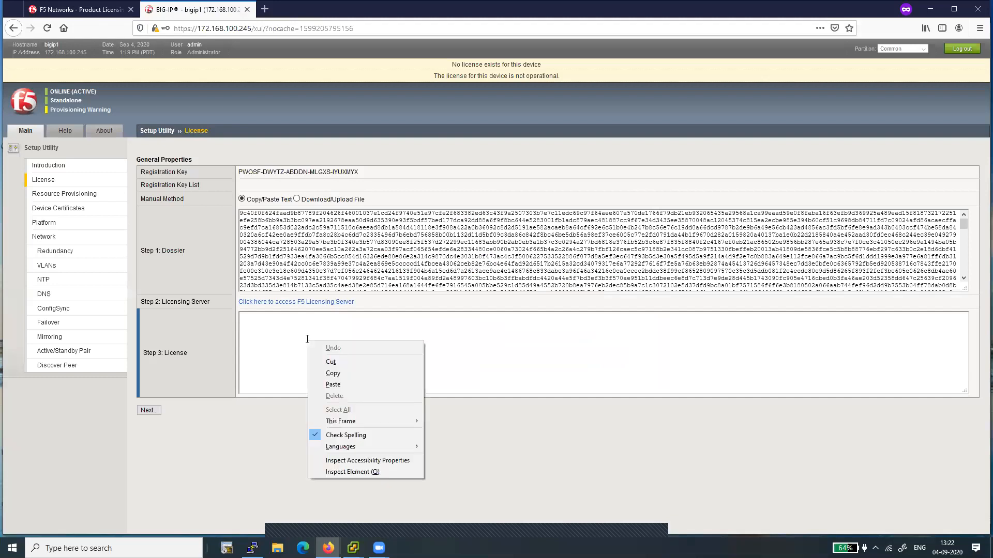
click(332, 385)
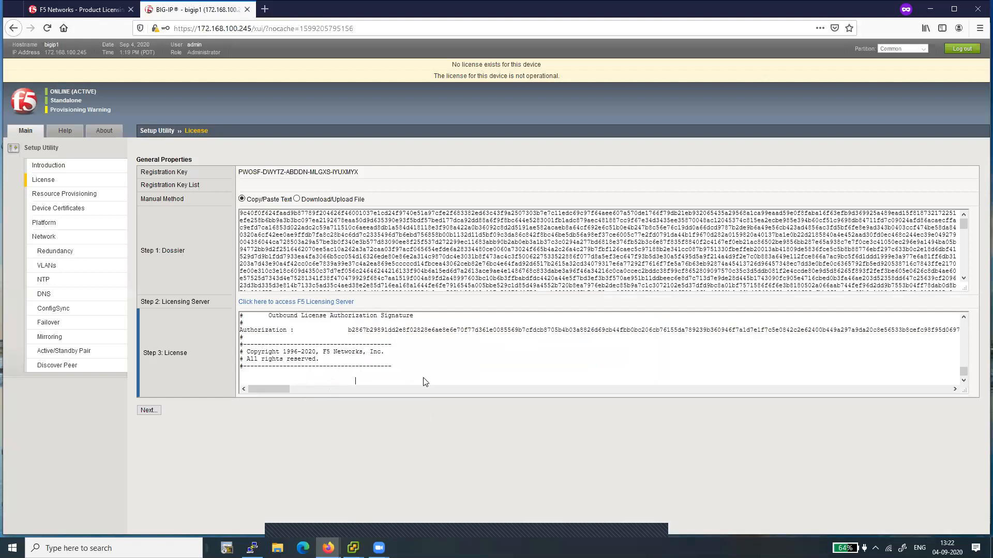
Step: Submit the pasted license and log back in once the device connection is restored
click(148, 410)
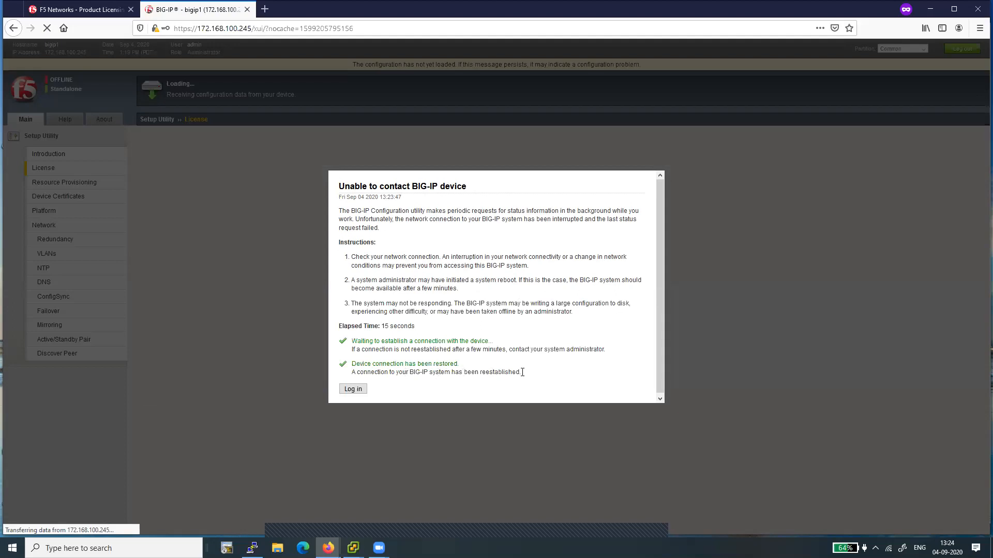
click(353, 389)
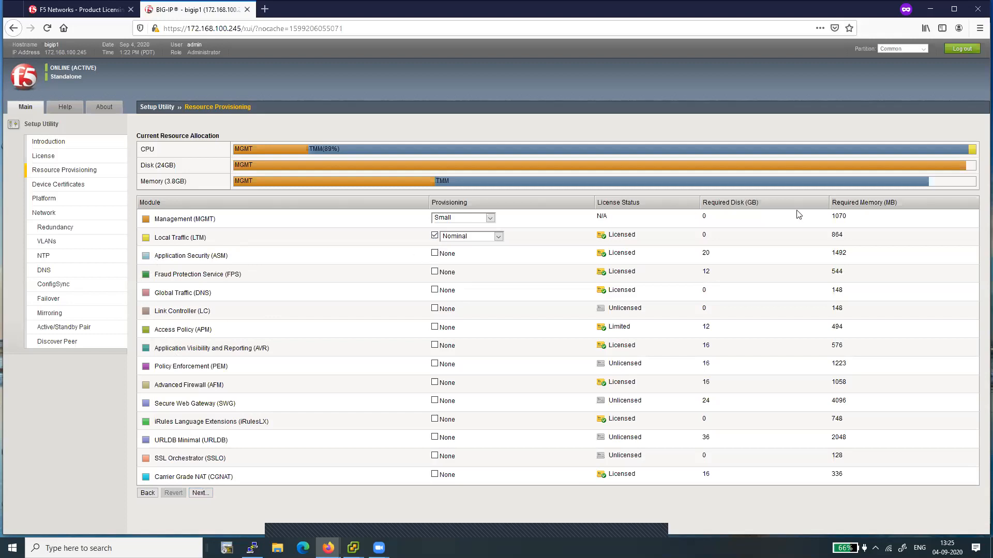
Step: Accept the default resource provisioning and the existing device certificate and continue
click(201, 493)
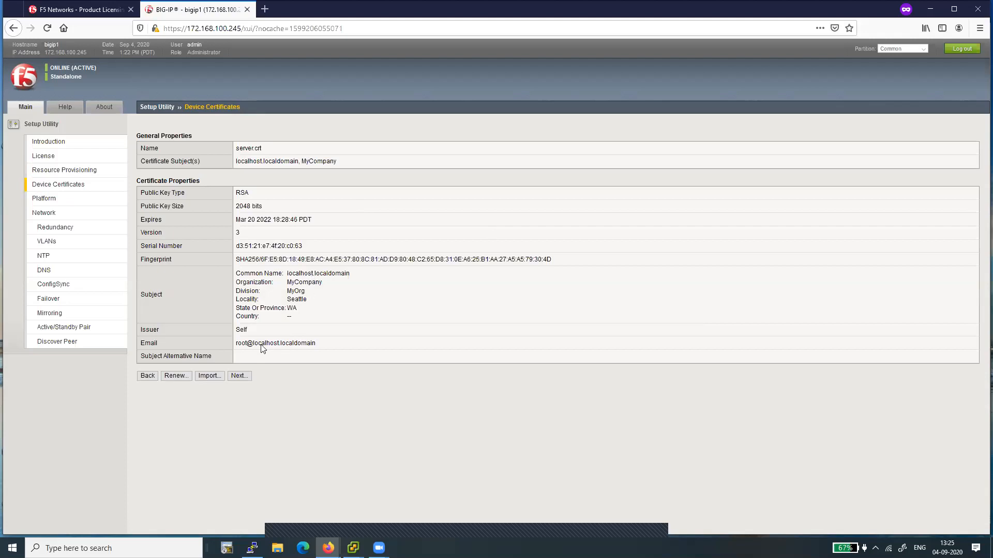
click(239, 376)
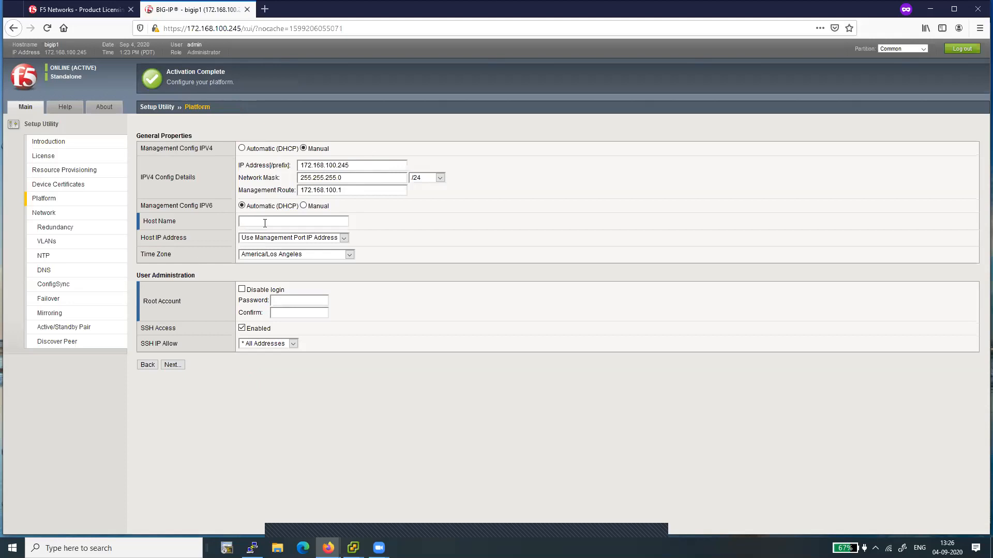
Step: Set the host name to LTM1.com, enter and confirm the root account password, and continue
text(LTM)
text(de•••••••)
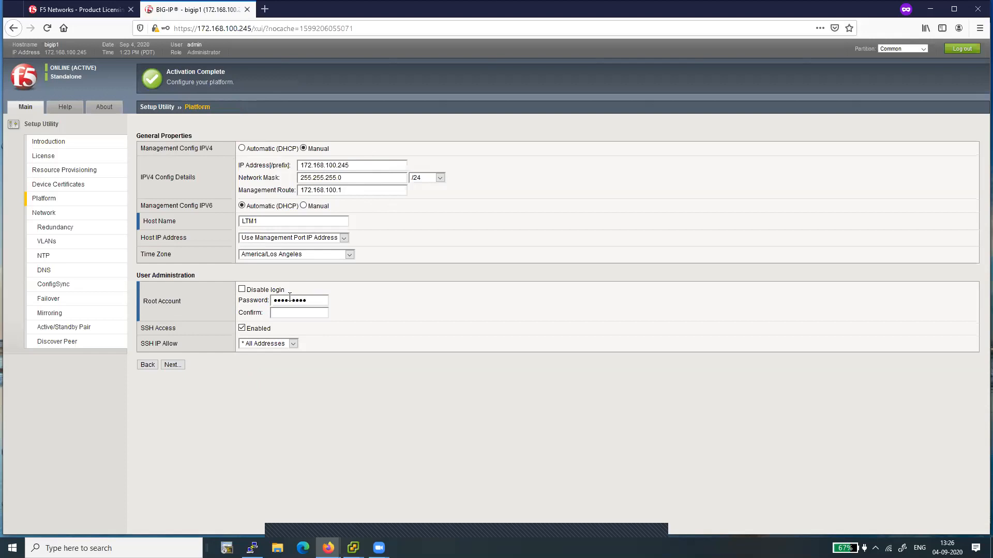
click(288, 313)
text(••••••••)
click(173, 366)
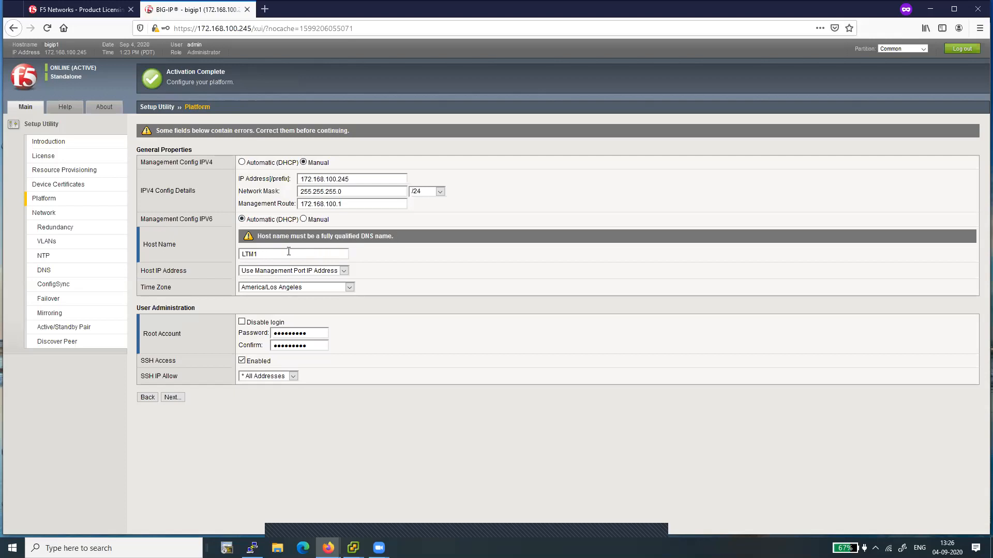
text(.com)
click(175, 397)
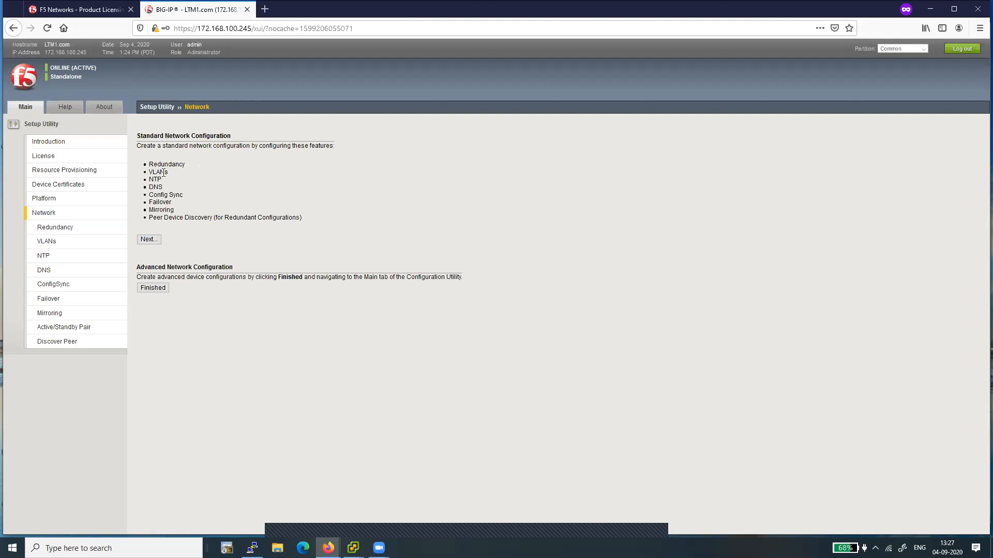
Step: Finish the setup utility and open the Statistics Dashboard
click(155, 288)
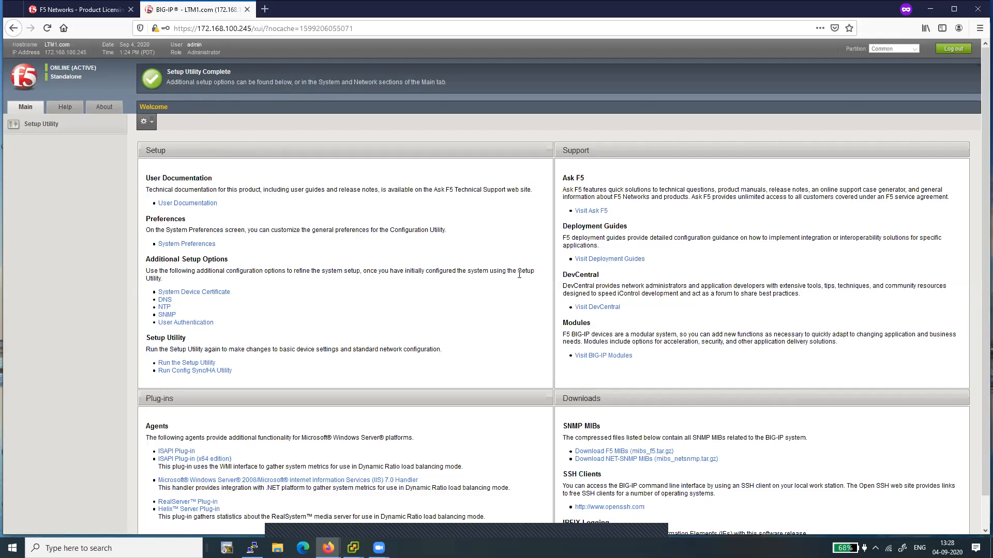
click(27, 110)
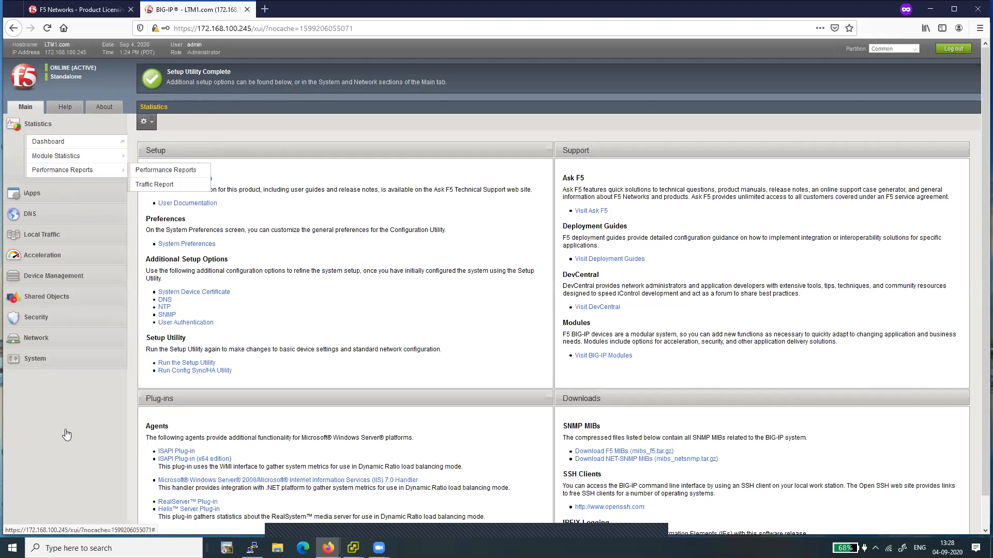
click(53, 142)
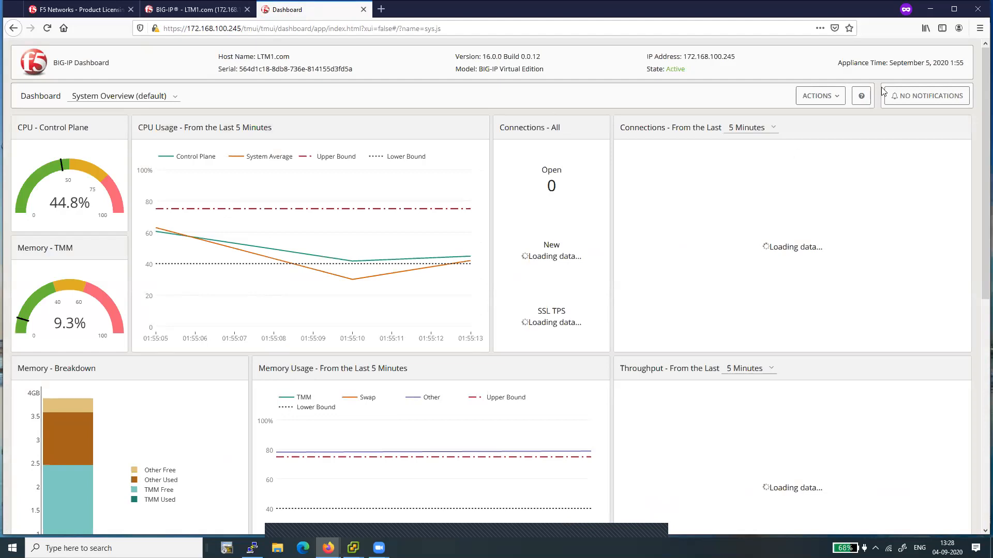
Step: Examine the dashboard's actions, statistics panels, host name and appliance time
click(834, 99)
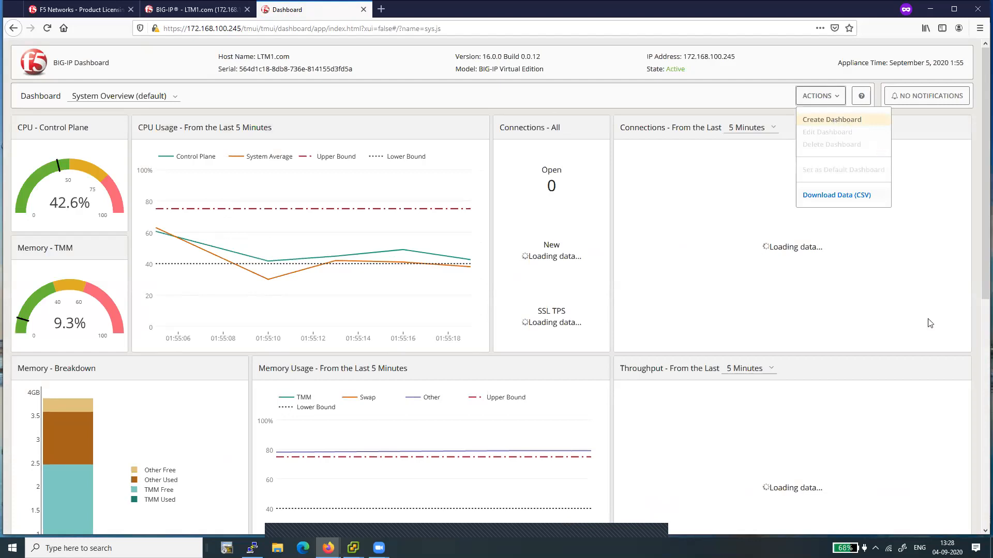
click(935, 296)
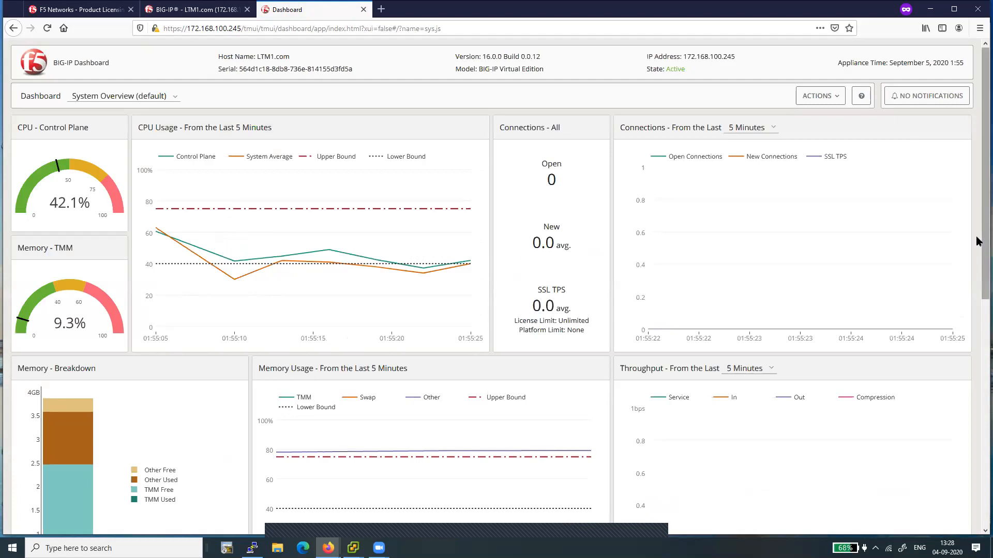
drag(977, 242, 977, 333)
drag(978, 352, 981, 432)
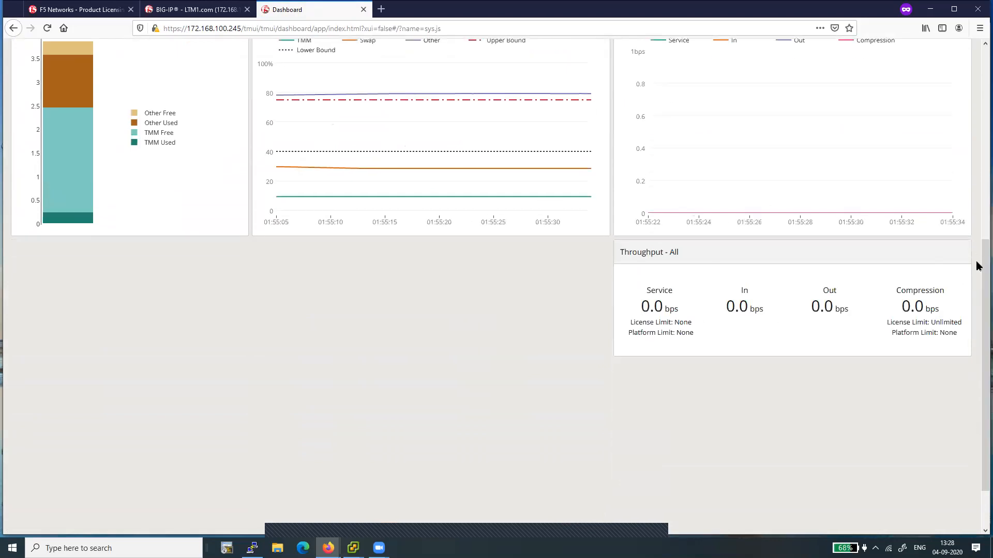
drag(978, 282, 978, 216)
scroll(957, 122, up, 5)
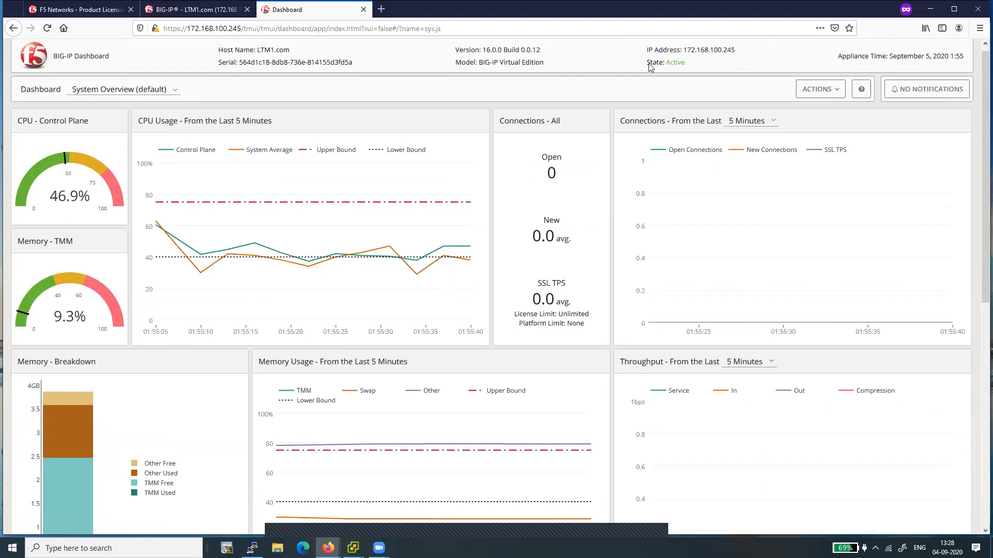
triple_click(268, 50)
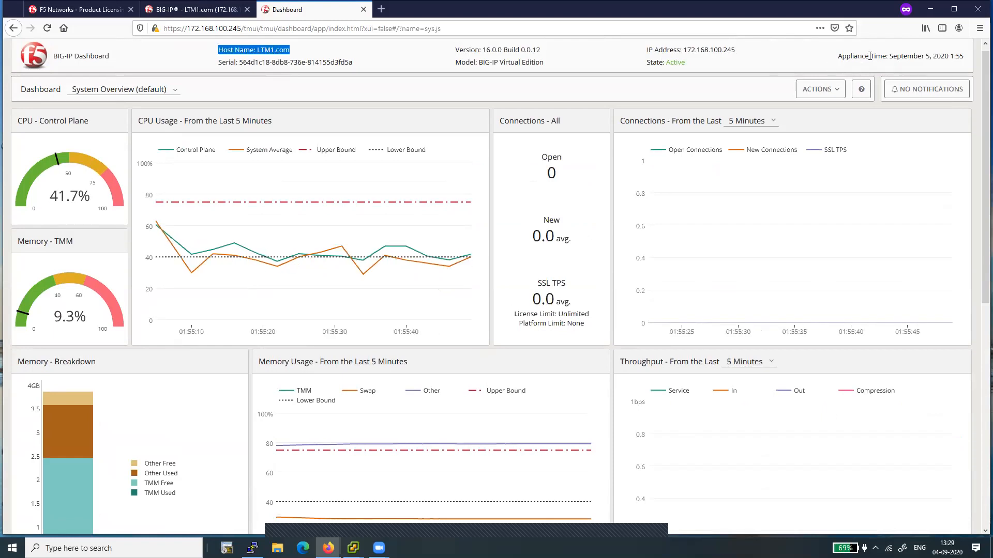
triple_click(976, 58)
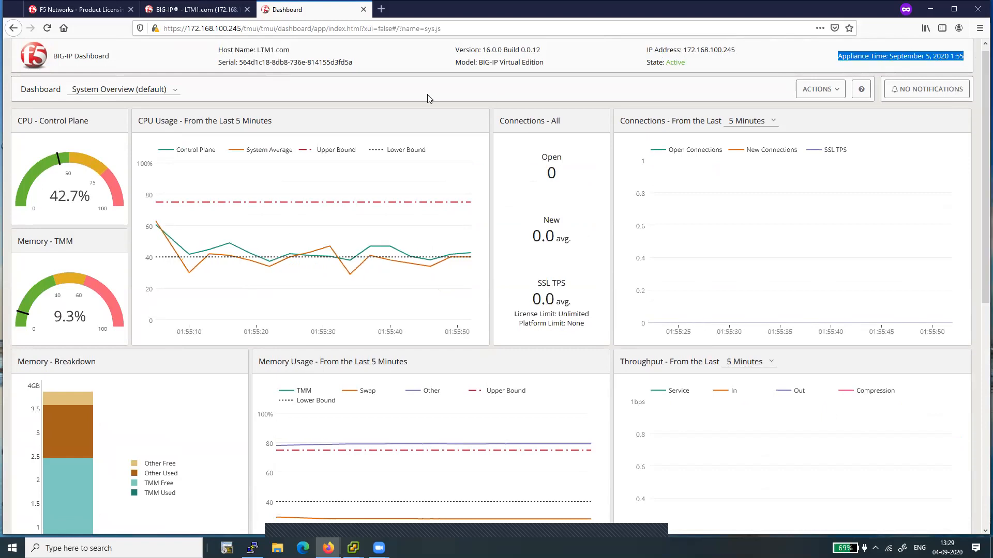
Step: Switch back to the configuration utility tab and expand the Local Traffic section
click(225, 11)
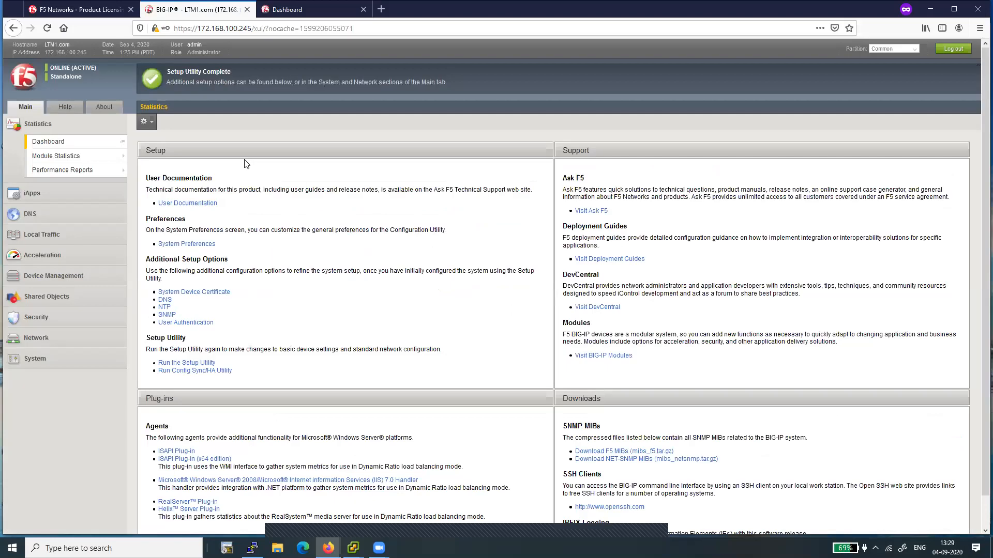
click(34, 238)
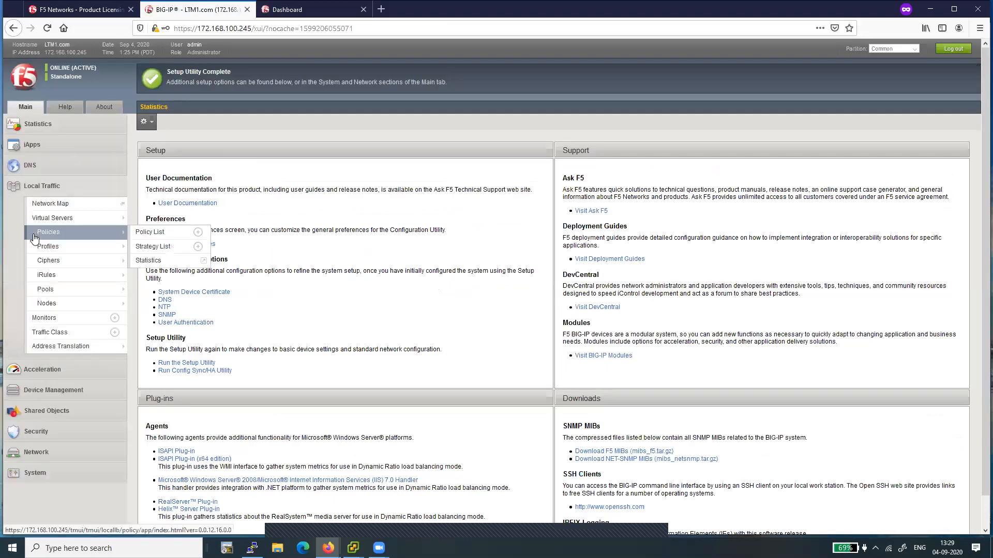